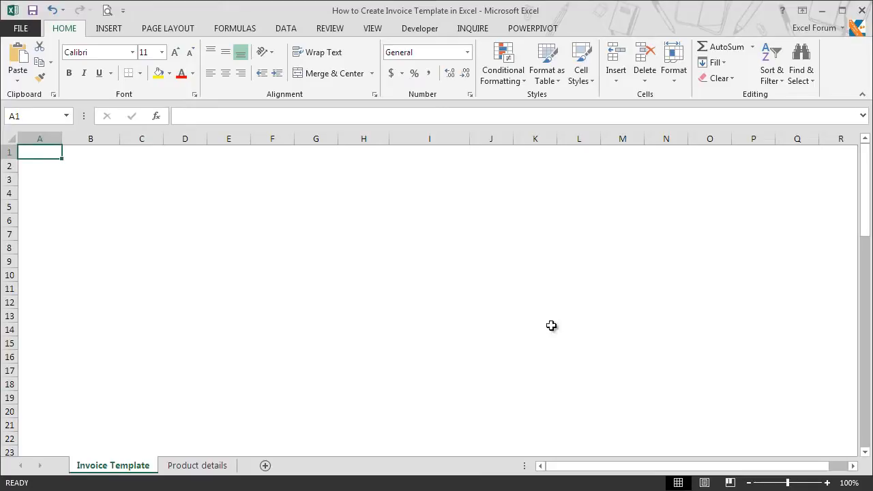
Review the item names, codes and prices on the Product details sheet and return to the Invoice Template sheet
click(194, 465)
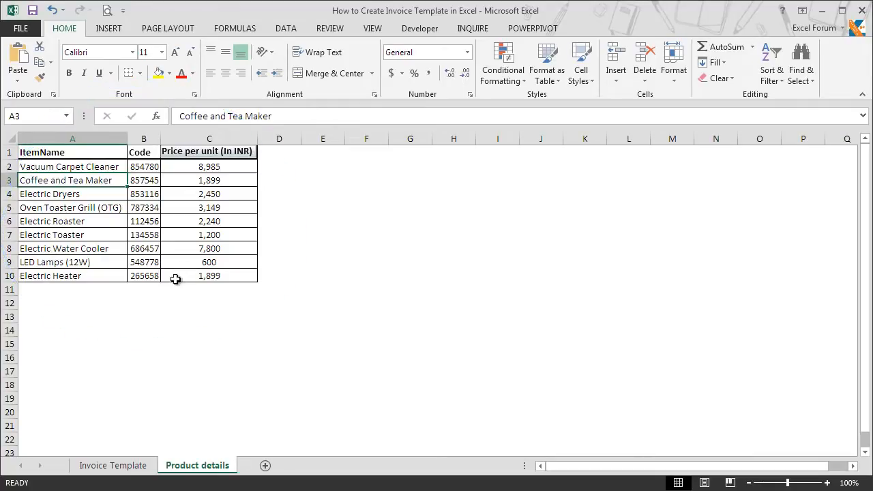
click(135, 470)
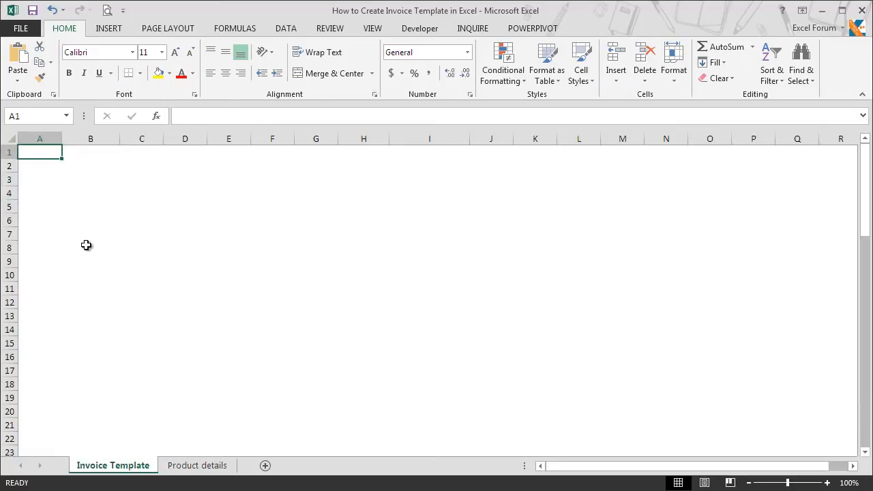
Insert the Excel Tip Logo picture at cell B1 and shrink it to about 0.4" high by 1.29" wide
click(78, 155)
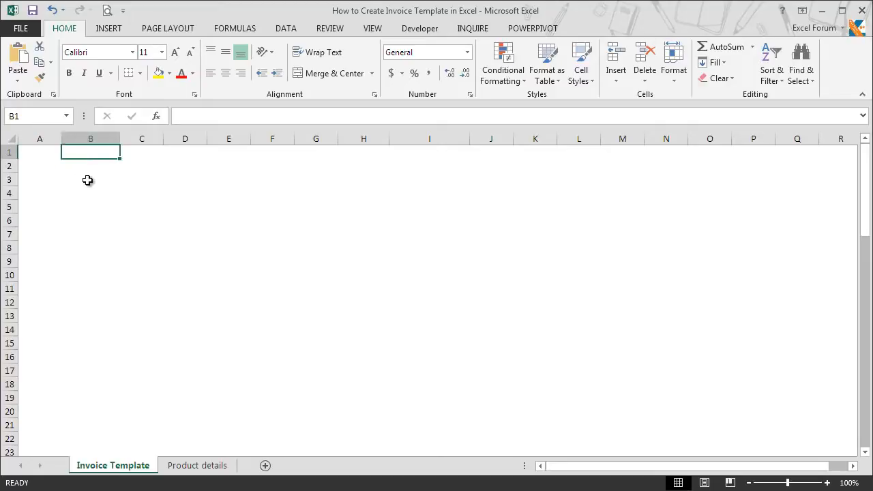
click(114, 32)
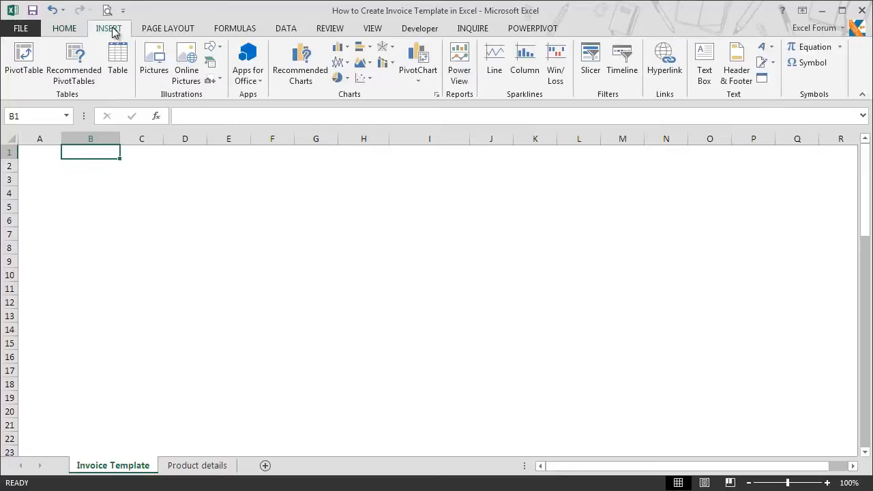
click(154, 63)
click(332, 172)
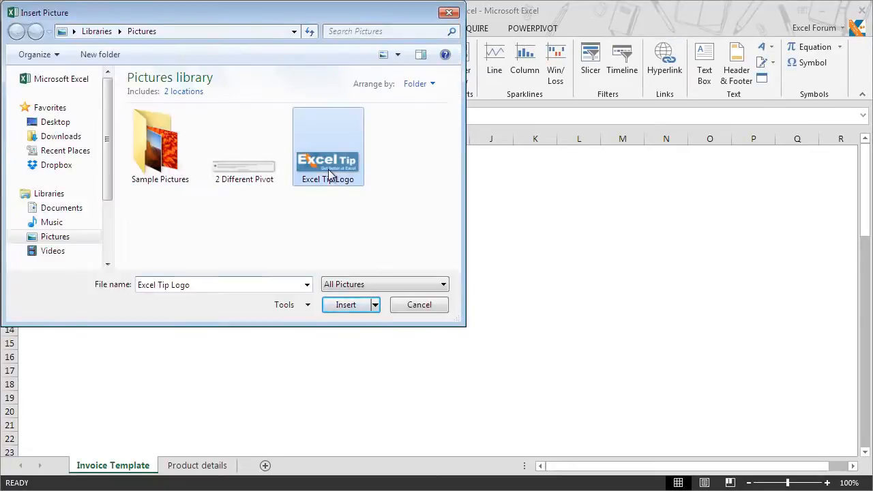
click(349, 305)
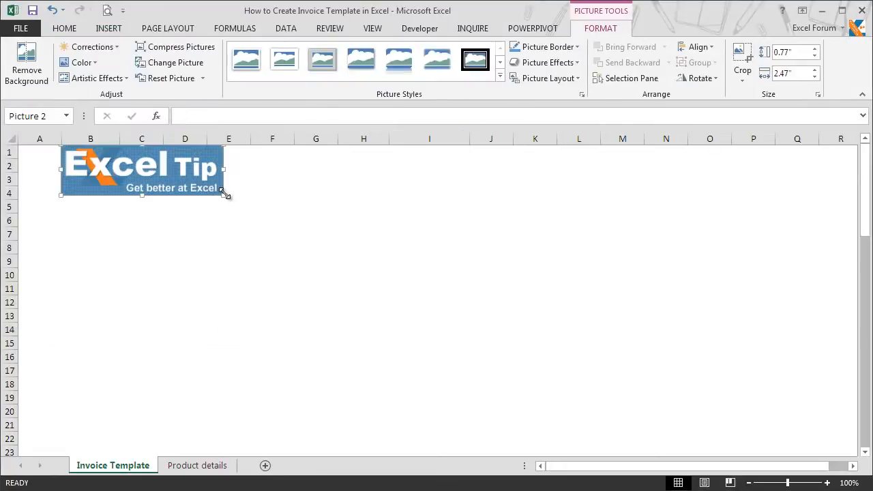
drag(224, 195, 147, 151)
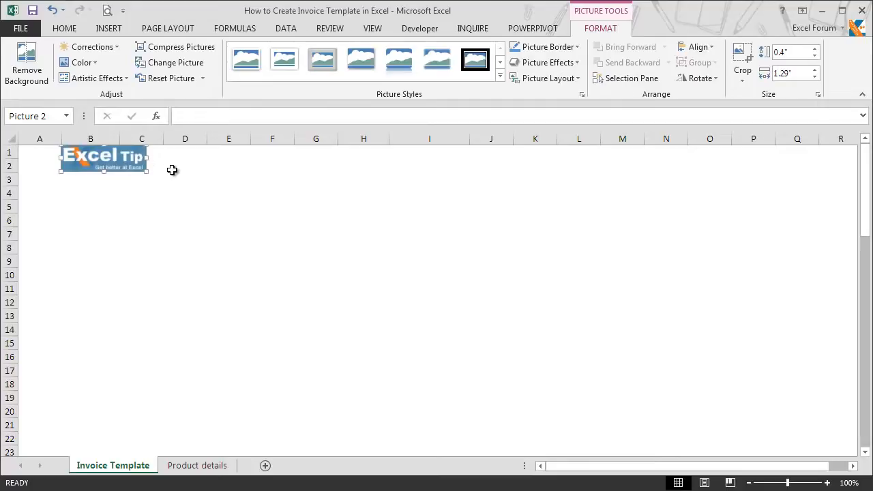
click(171, 169)
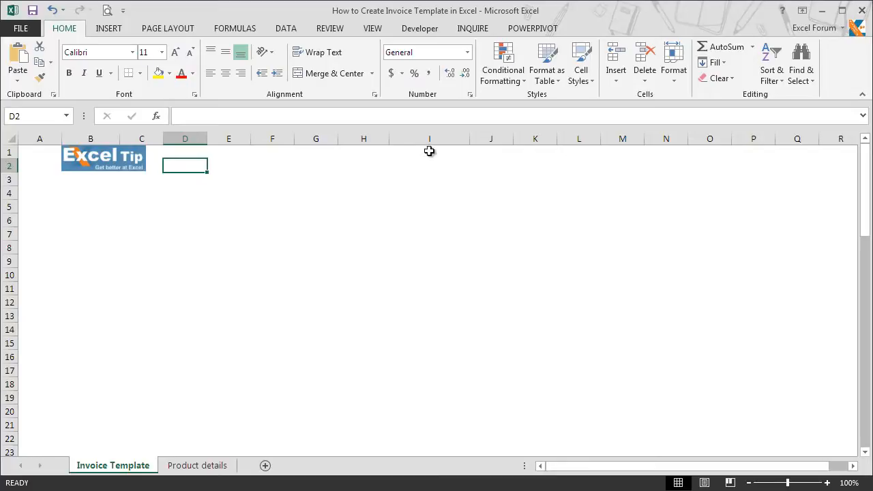
Enter the title INVOICE in cell I1
click(429, 152)
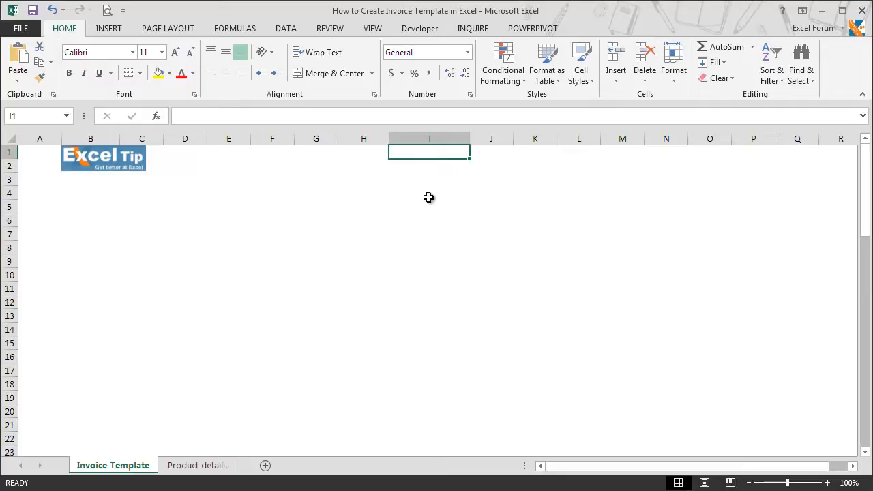
text(INVOICE)
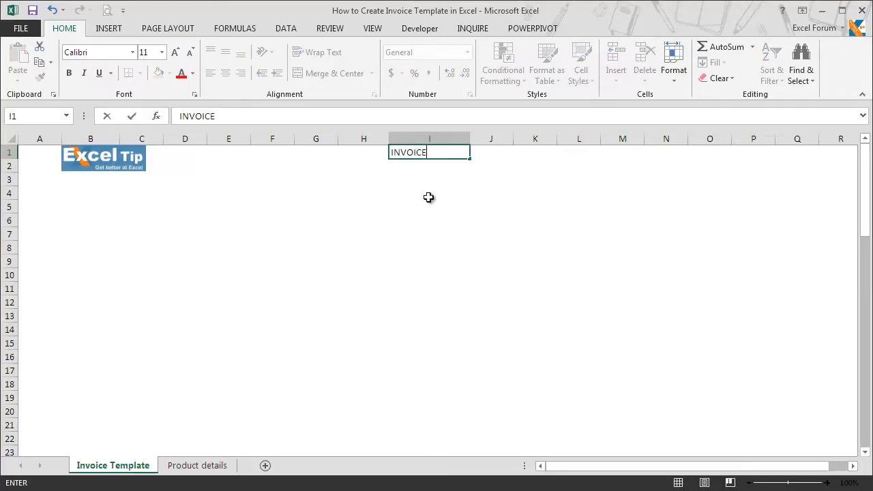
key(Return)
key(Up)
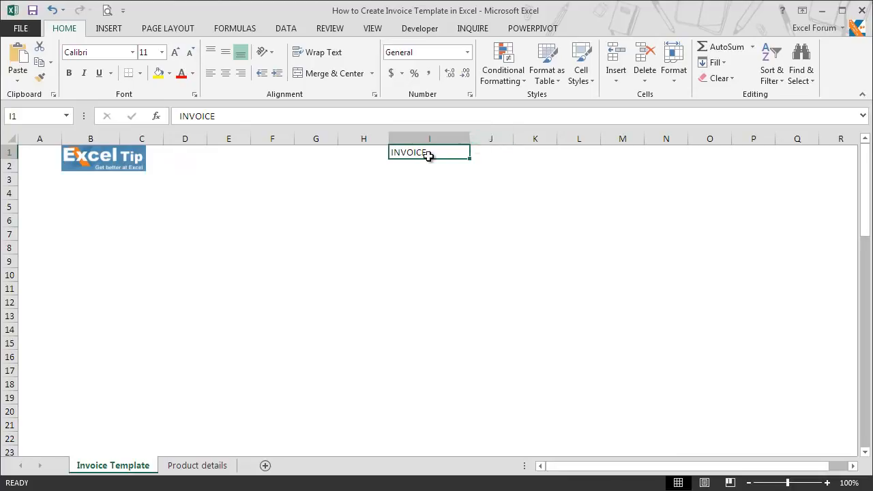
Format the INVOICE title in I1 as 24-point bold text in dark blue
click(162, 53)
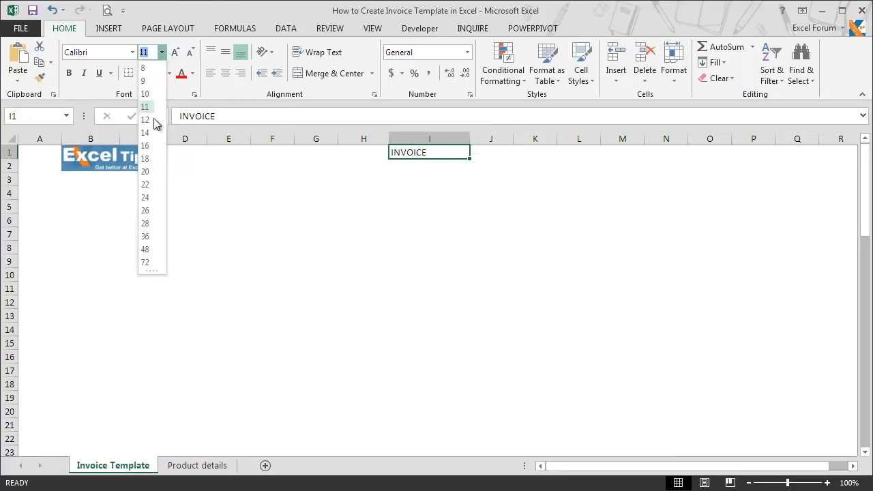
click(145, 197)
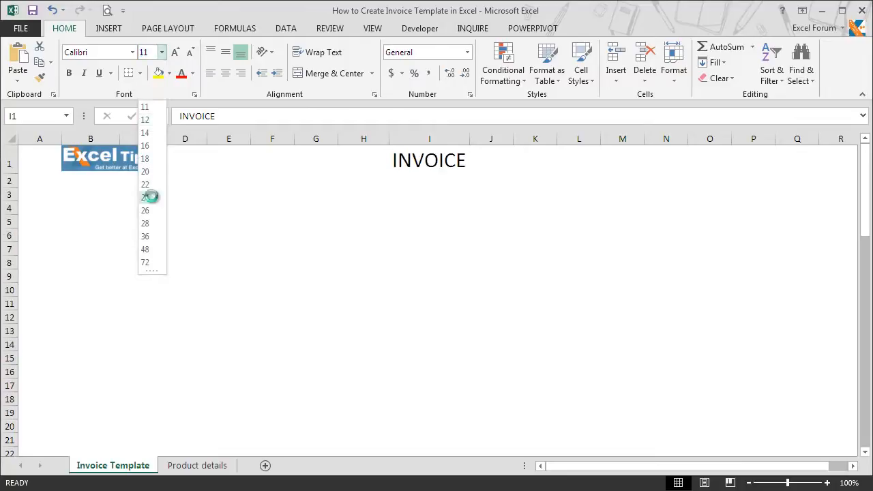
click(71, 73)
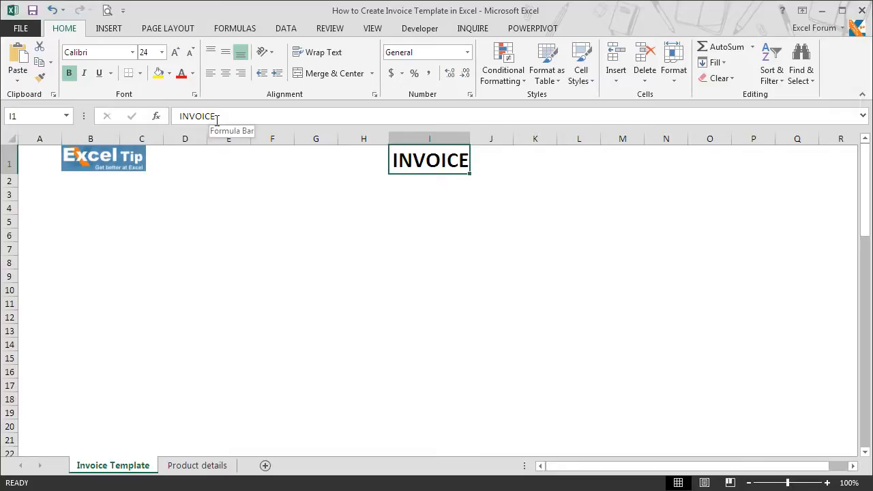
click(194, 75)
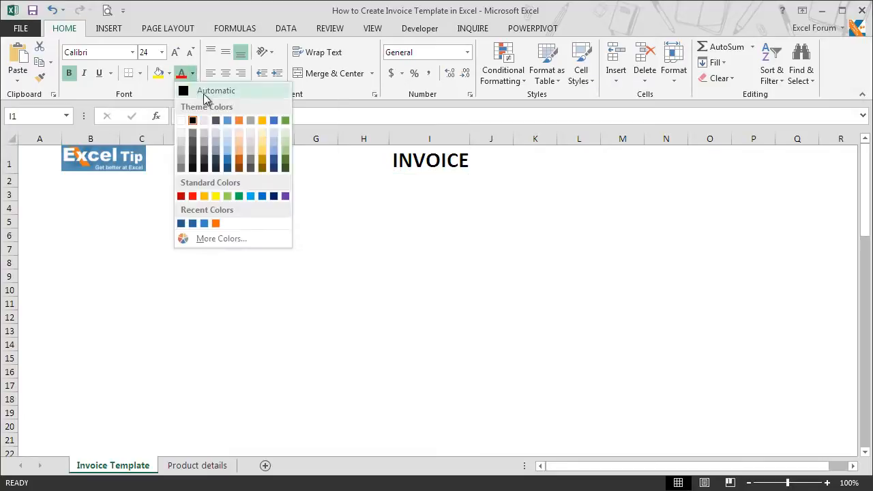
click(276, 169)
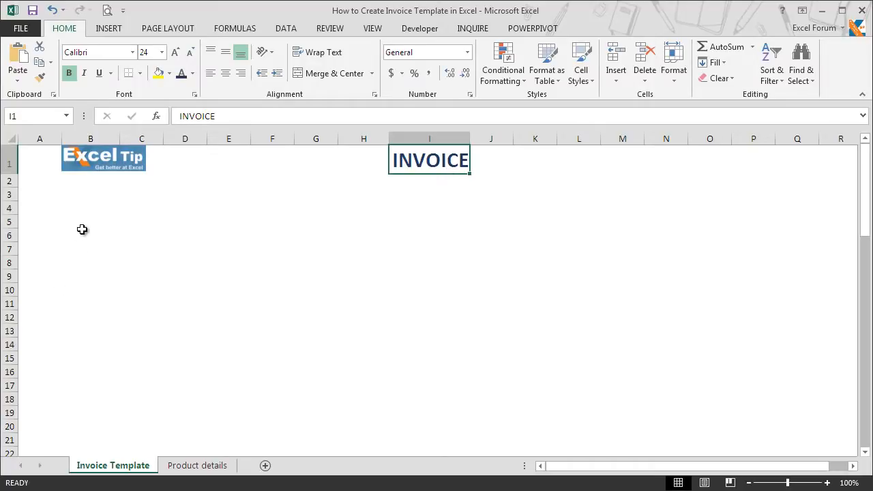
Enter the placeholders [COMPANY NAME], [STREET ADDRESS] and [CITY, STATE, ZIP] in cells B4 to B6
click(89, 210)
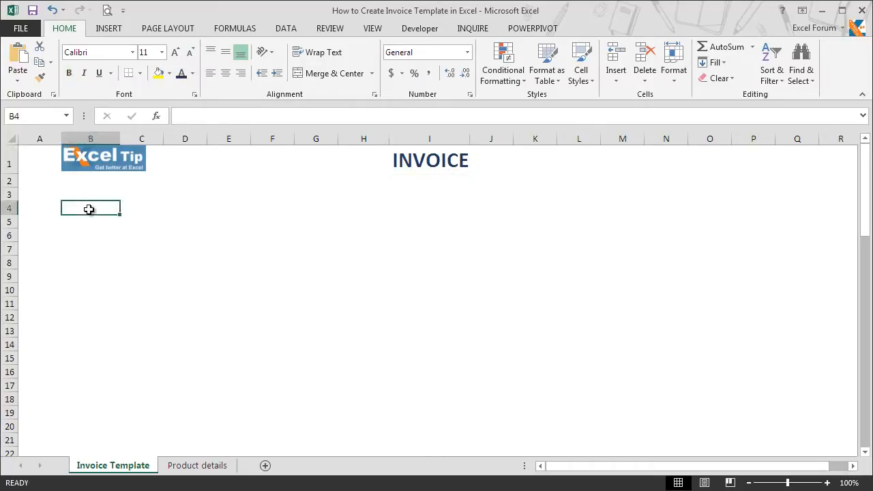
text([C)
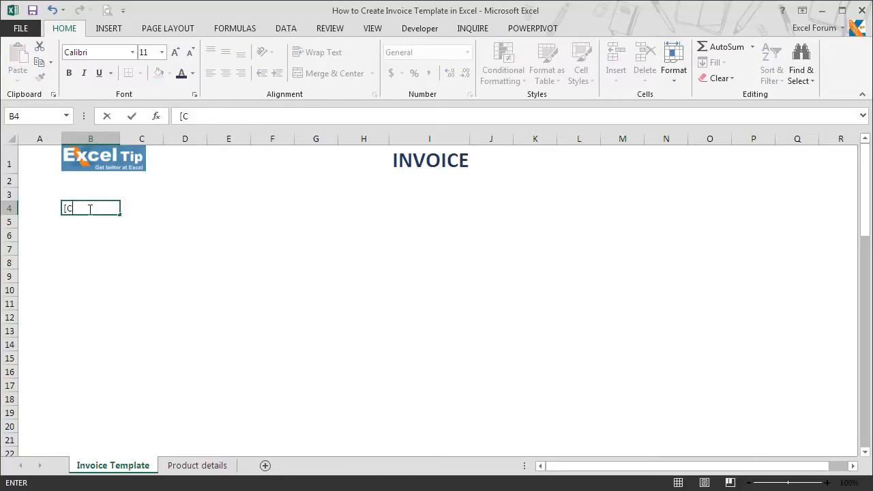
text(OMPANY NAME)
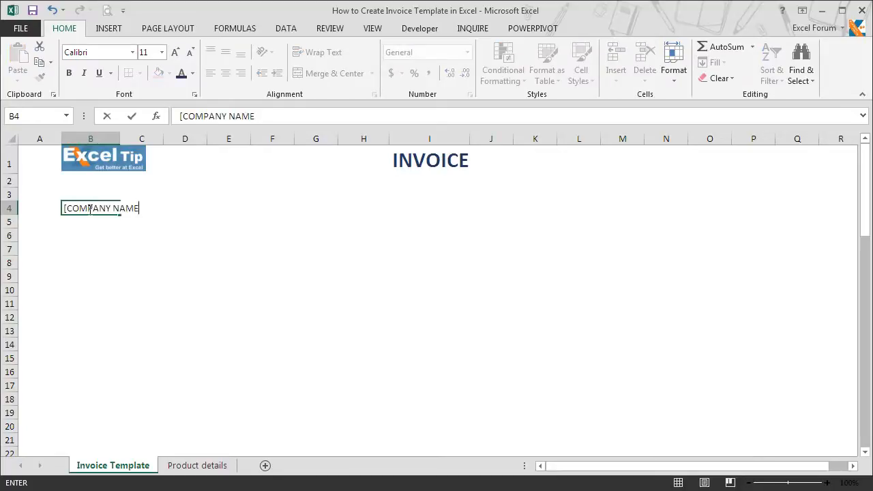
text(])
key(Return)
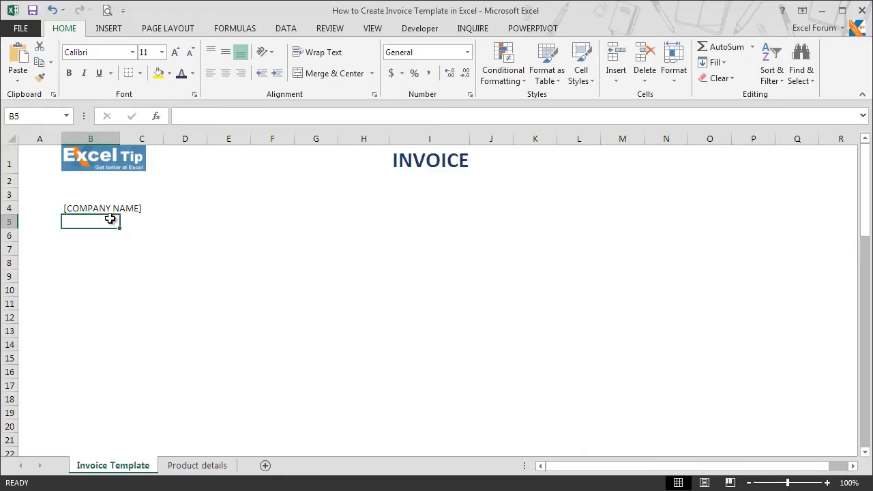
text([)
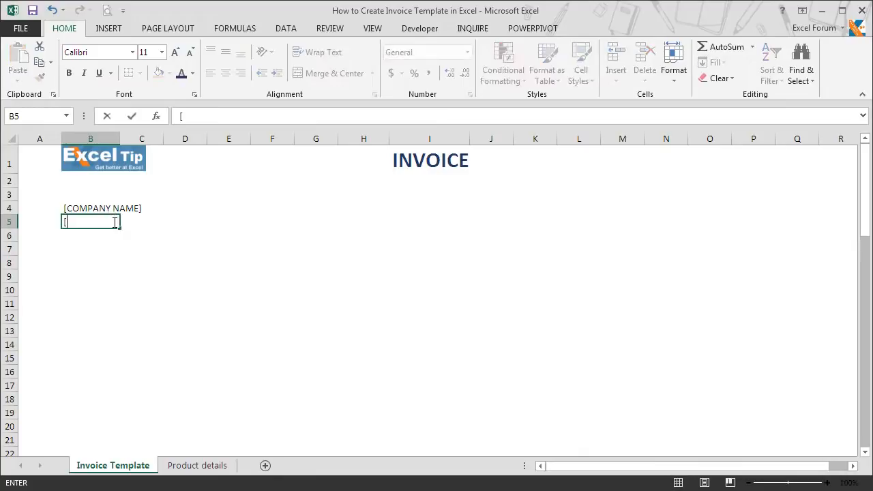
text(STREET ADDRESS])
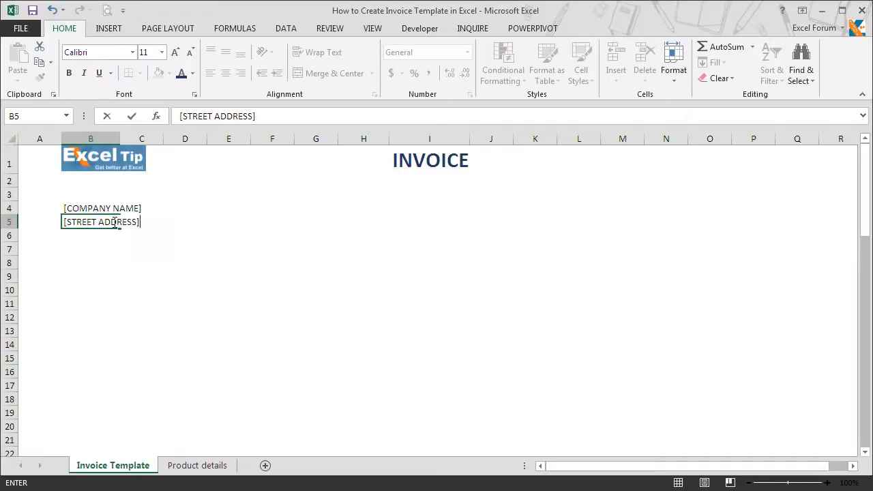
key(Return)
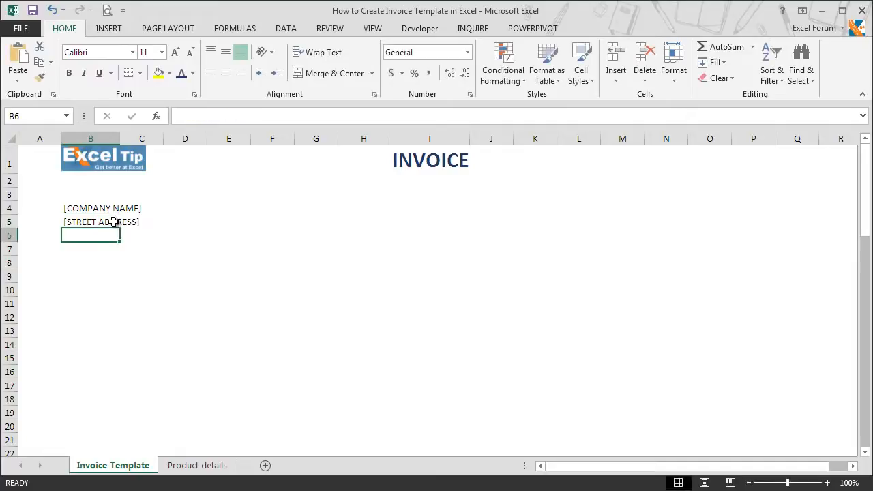
text([CITY)
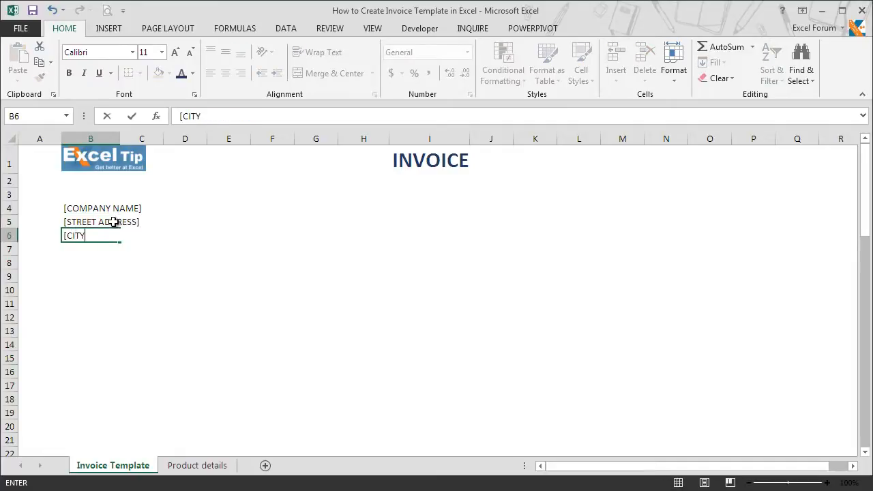
text(, STATE, ZIP])
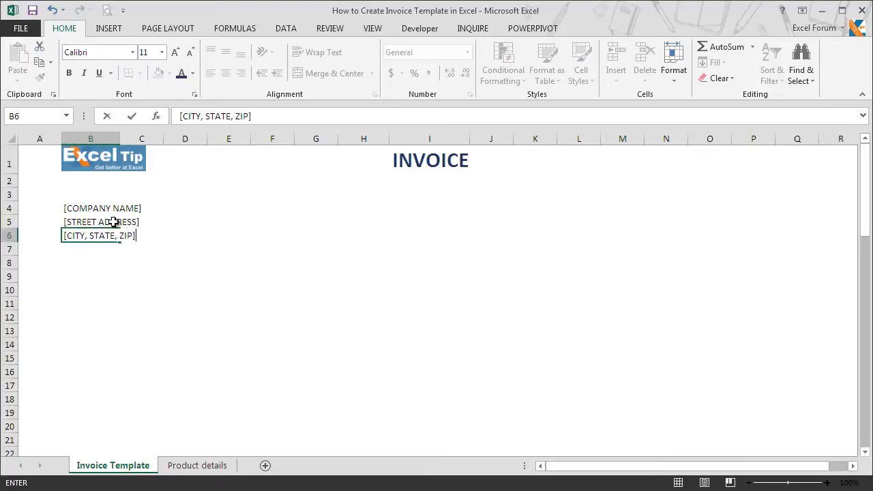
key(Return)
text(PHONE: [000)
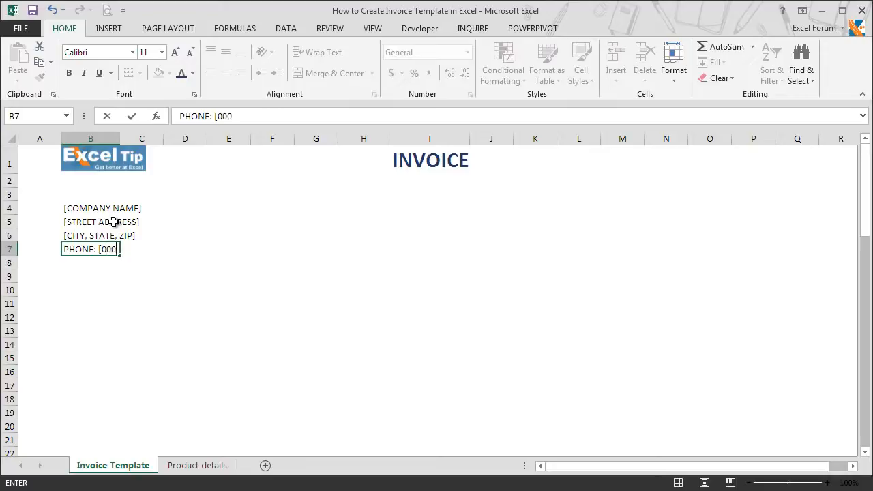
text(-000-000)
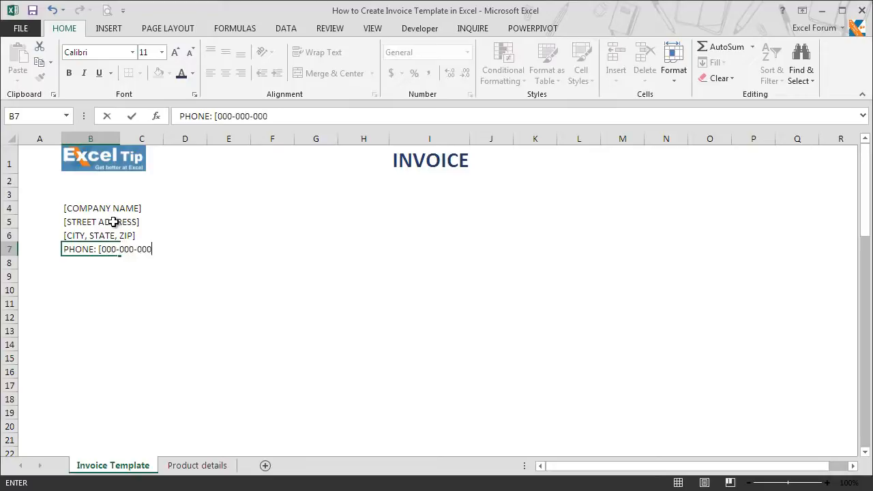
text(0])
key(Return)
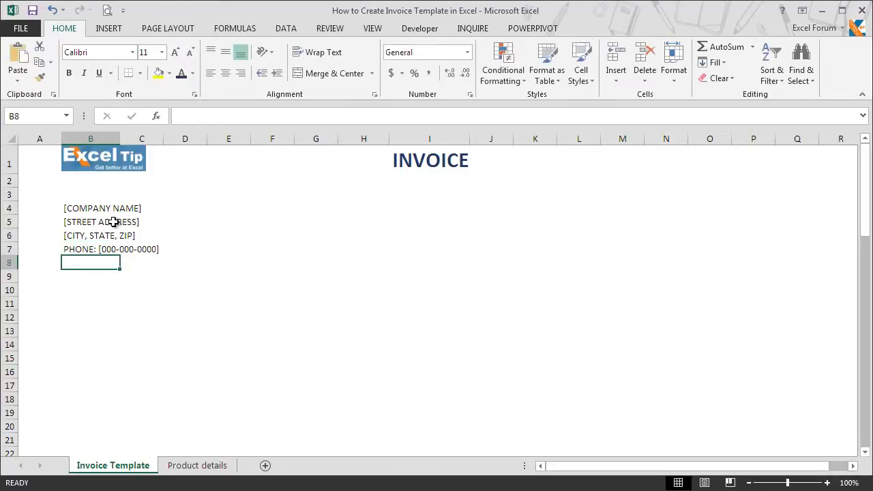
text(FAX: )
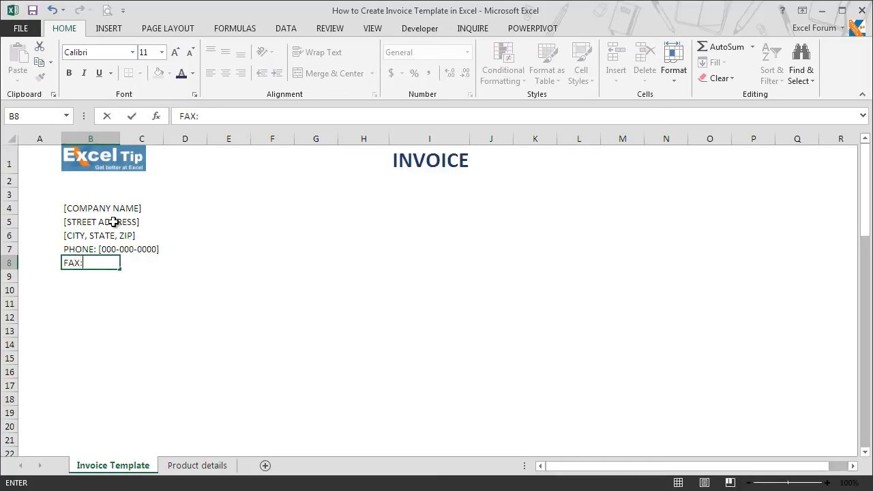
text([000-000-0000)
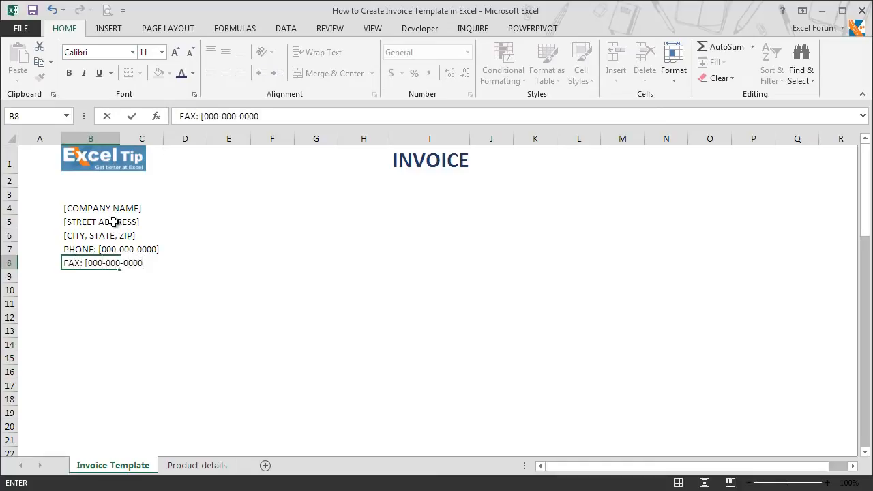
text(])
key(Return)
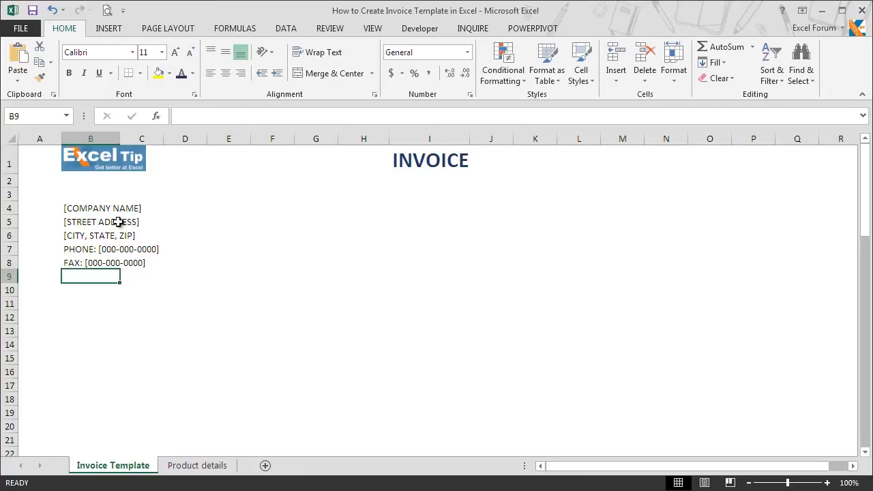
Enter the heading Bill To in B11 and the placeholder [NAME] in B12
click(85, 303)
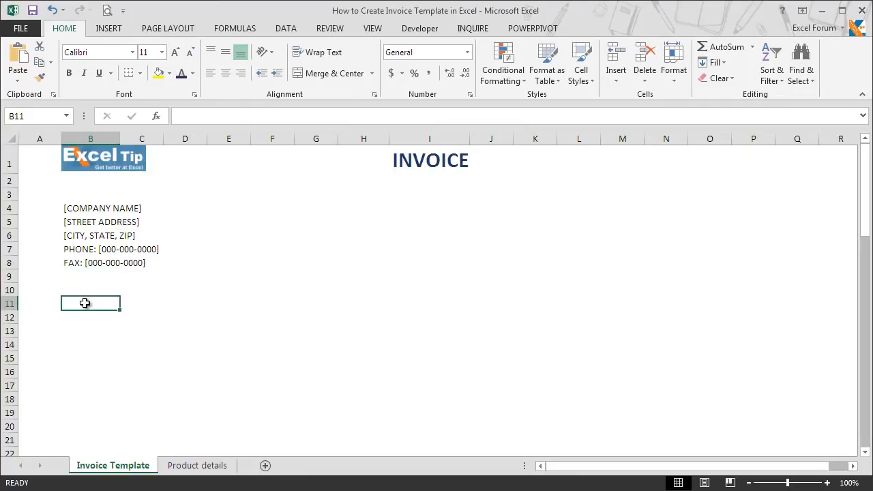
text(Bill To)
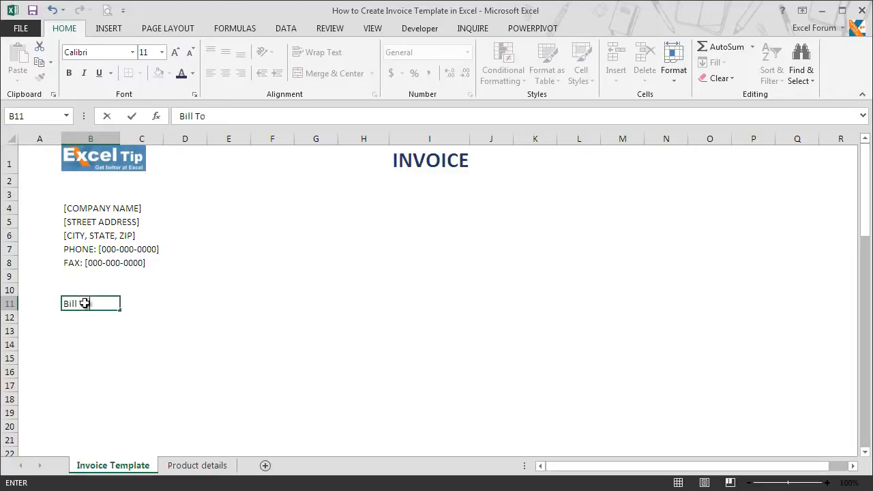
key(Return)
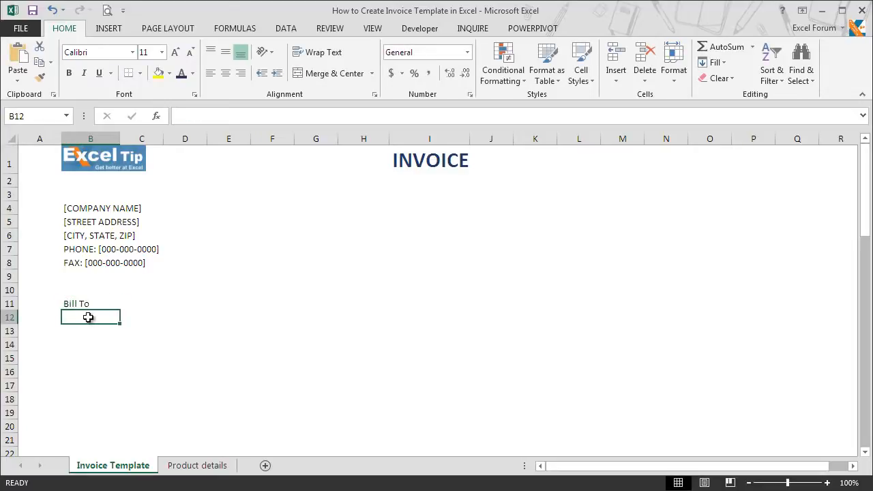
double_click(88, 317)
text([NAME])
key(Return)
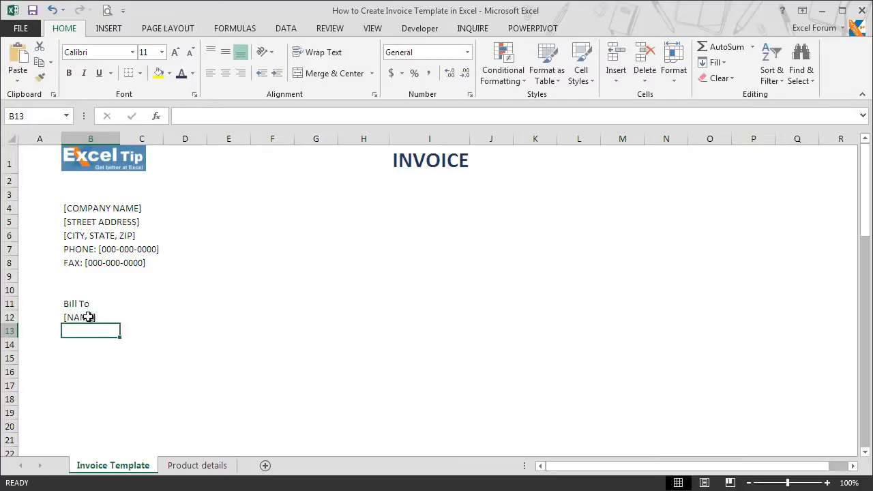
Enter the placeholders [COMPANY NAME], [STREET ADDRESS] and [CITY, STATE, ZIP] in cells B13 to B15 of the Bill To block
text([COMPANY )
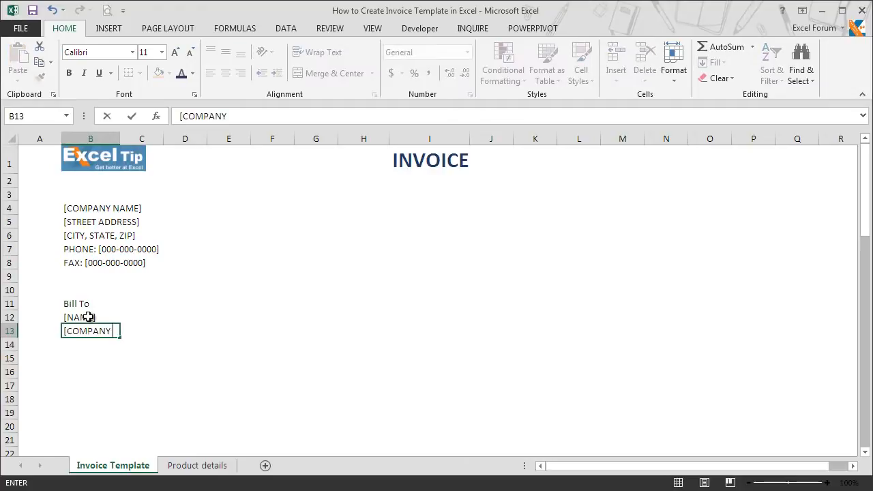
text(NAME)
key(Return)
text([STREET ADDRESS])
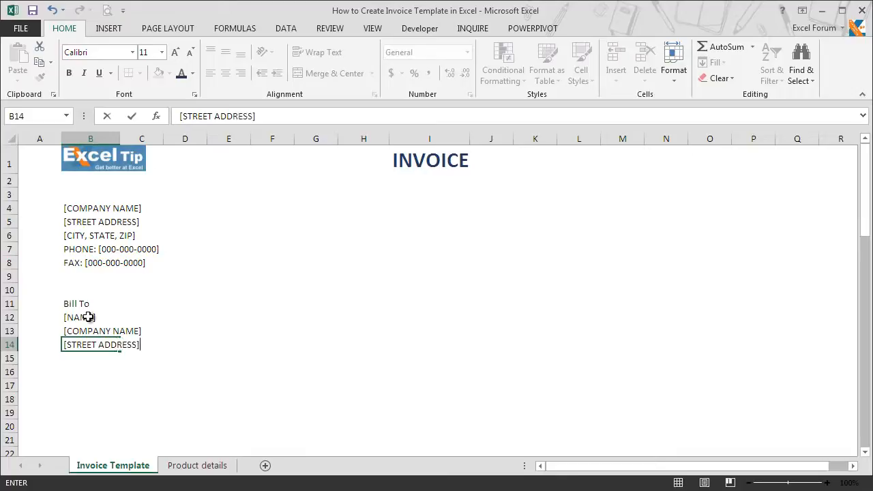
key(Return)
text([CITY)
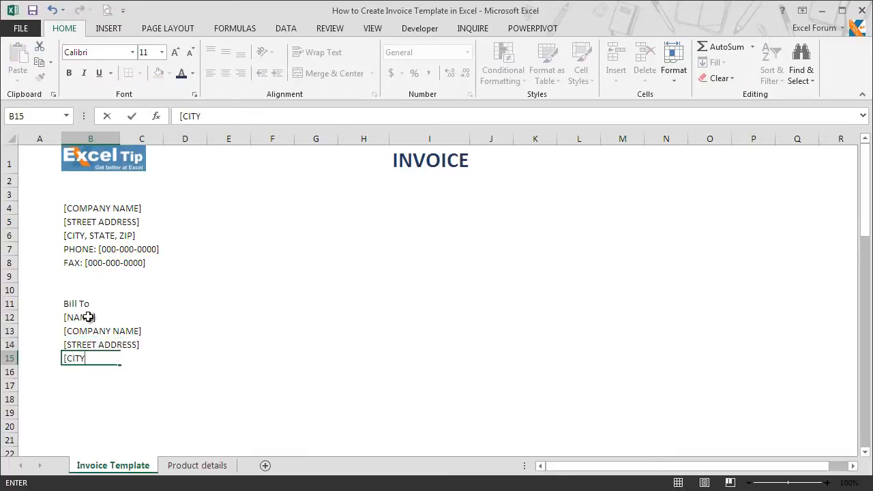
text(, STATE, ZIP])
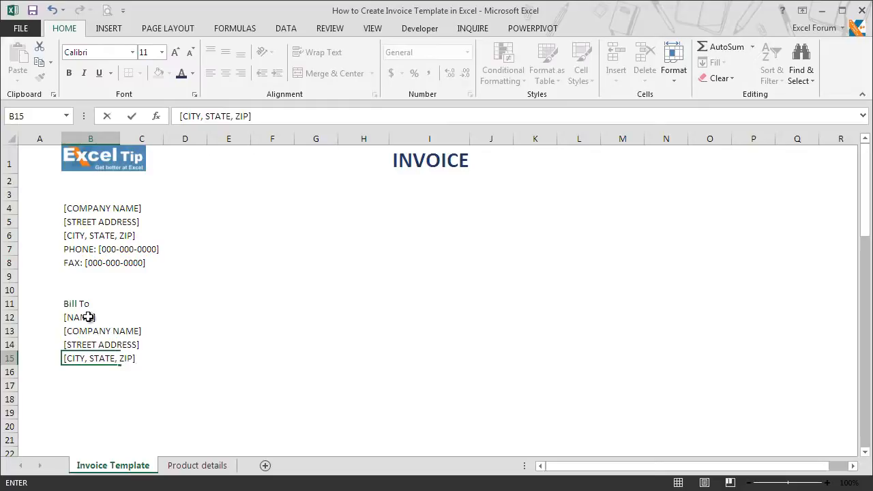
key(Return)
text(P)
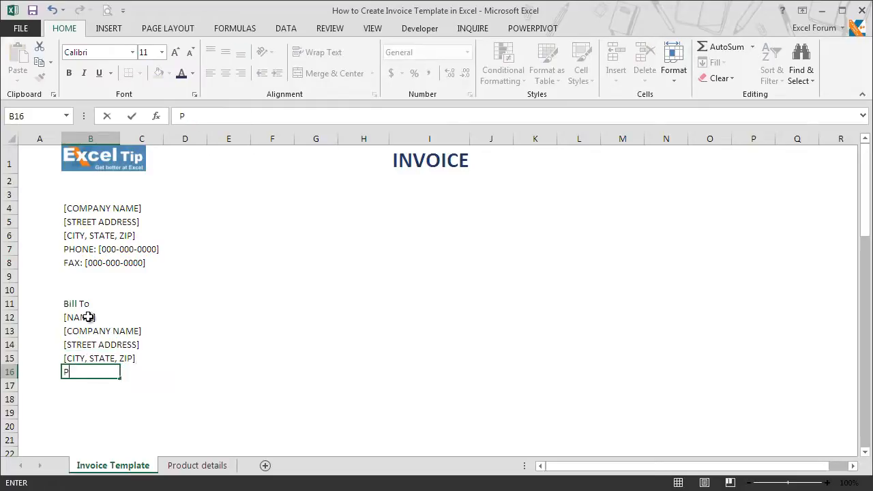
text(HONE: [0)
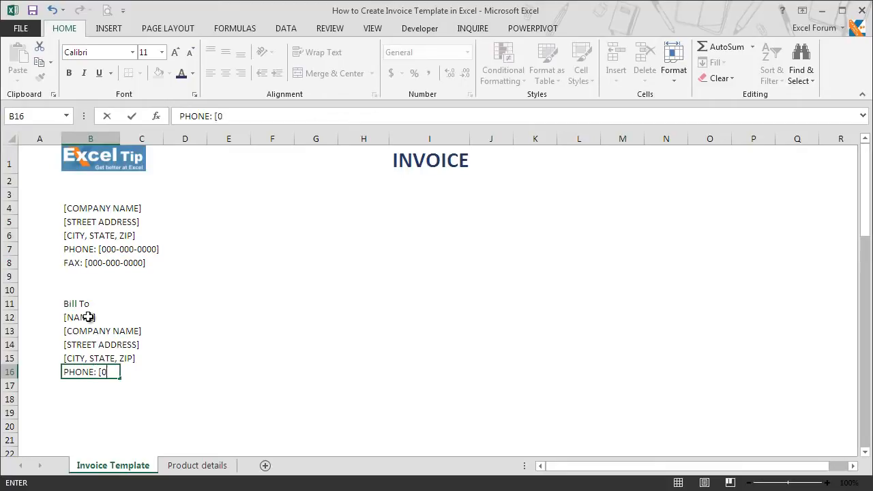
text(00-000-00)
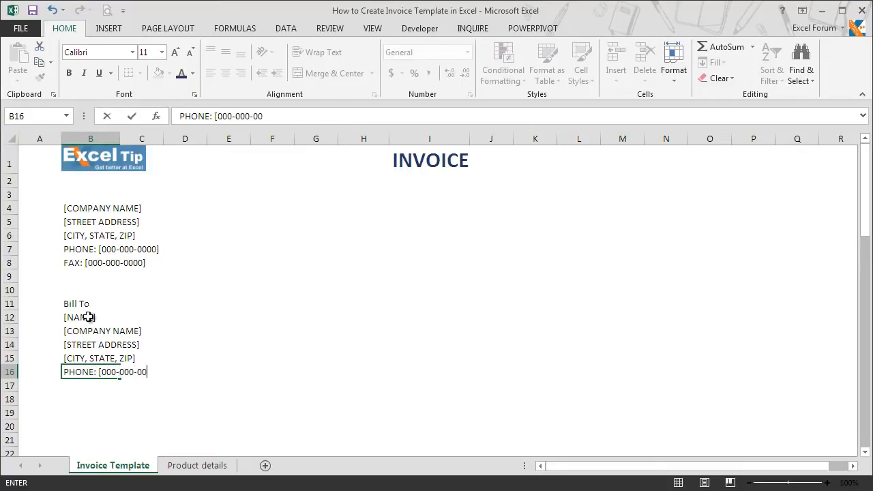
text(00])
key(Return)
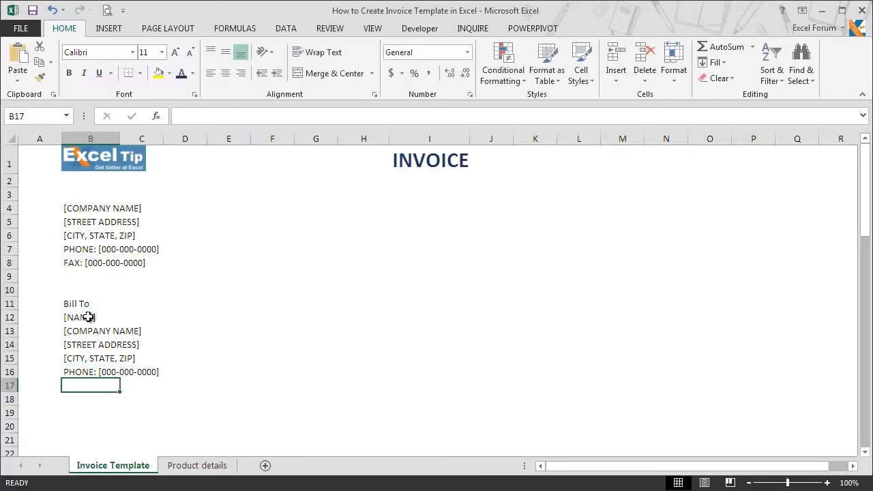
Enter the placeholder [EMAIL ADDRESS] in B17 as the last line of the Bill To block
text(EM)
key(BackSpace)
key(BackSpace)
text([EMA)
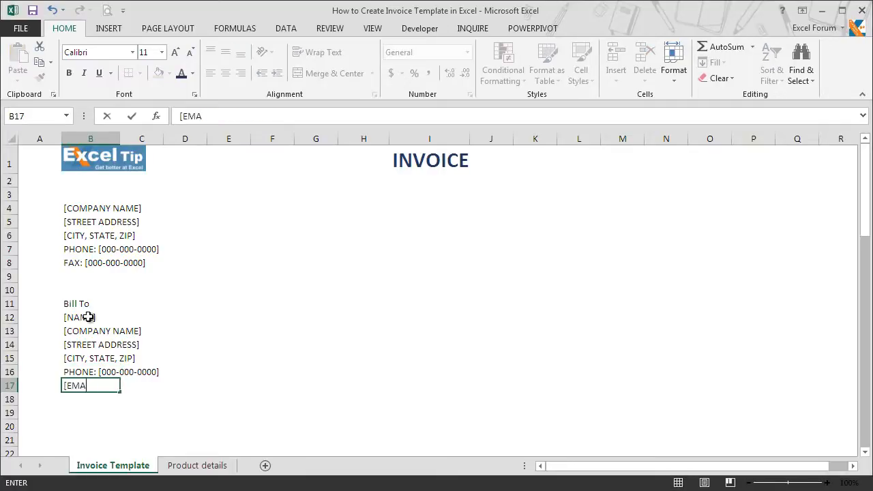
text(IL ADDRESS)
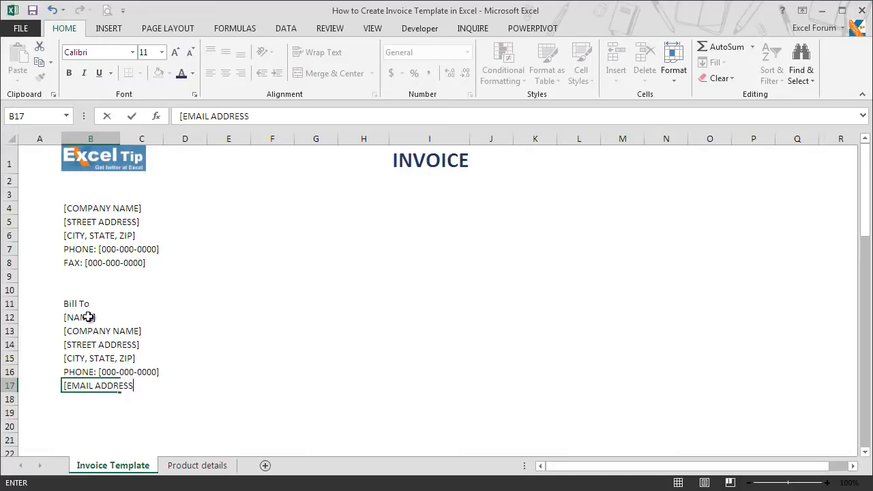
key(F2)
text(])
key(Return)
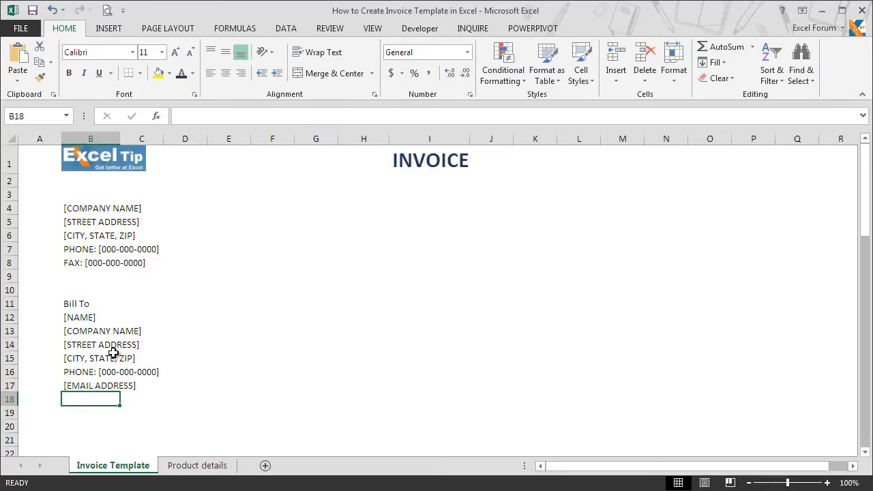
Enter the labels Customer ID, Invoice Date, Invoice Number and Payment Due By in cells H5 to H8
click(378, 223)
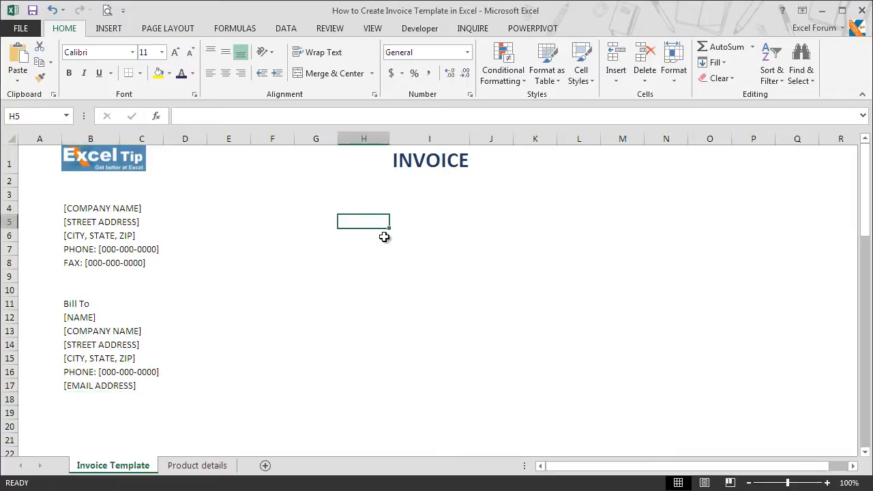
text(Customer ID)
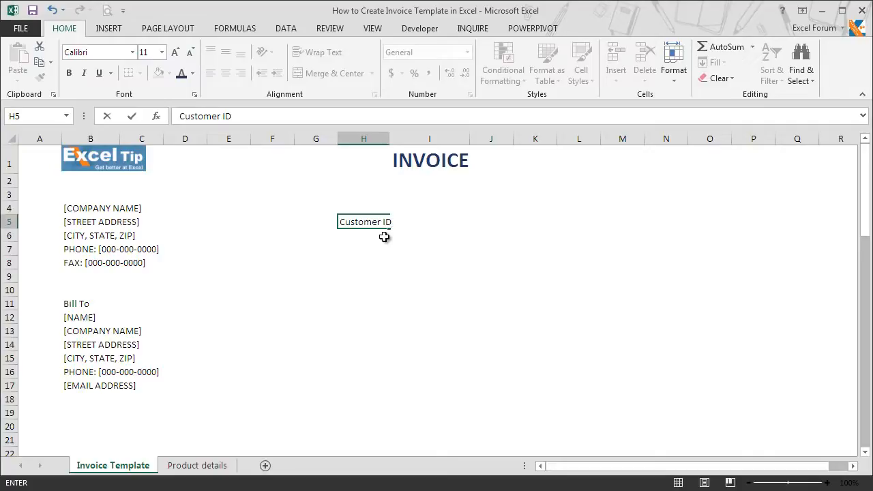
key(Return)
text(Invoice Date)
key(Return)
text(Invoice Number)
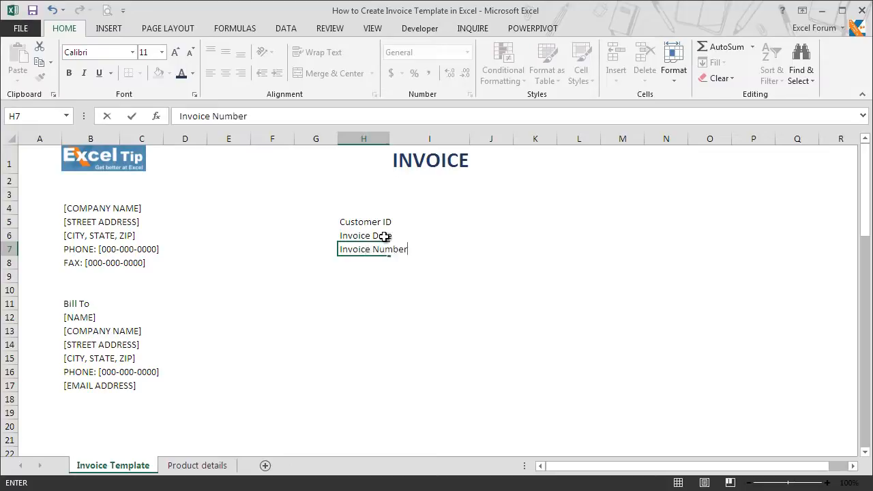
key(Return)
text(Paym)
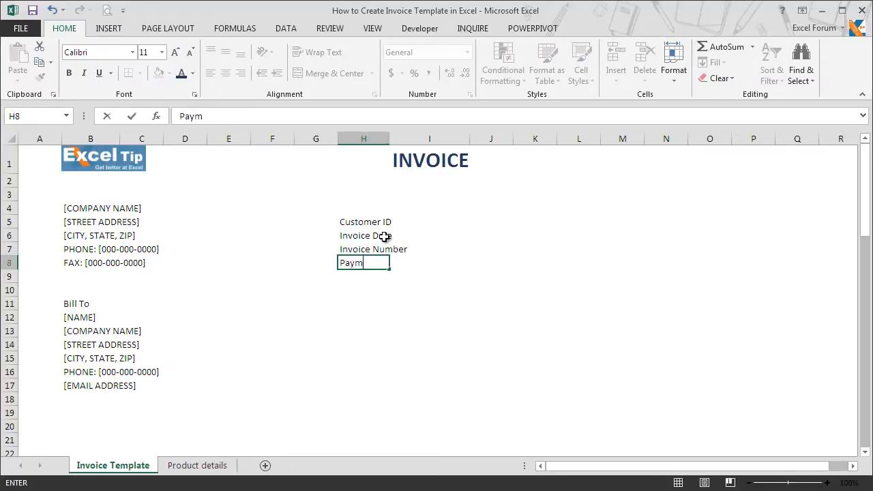
text(ent Due By)
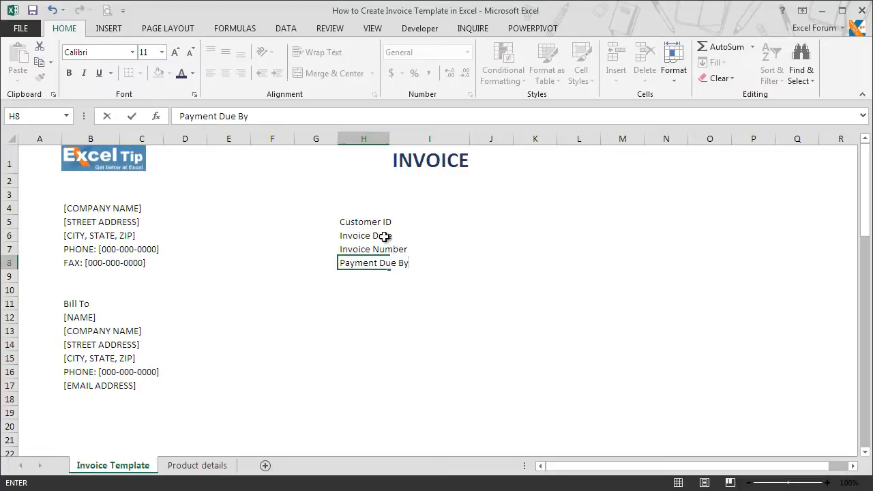
key(Return)
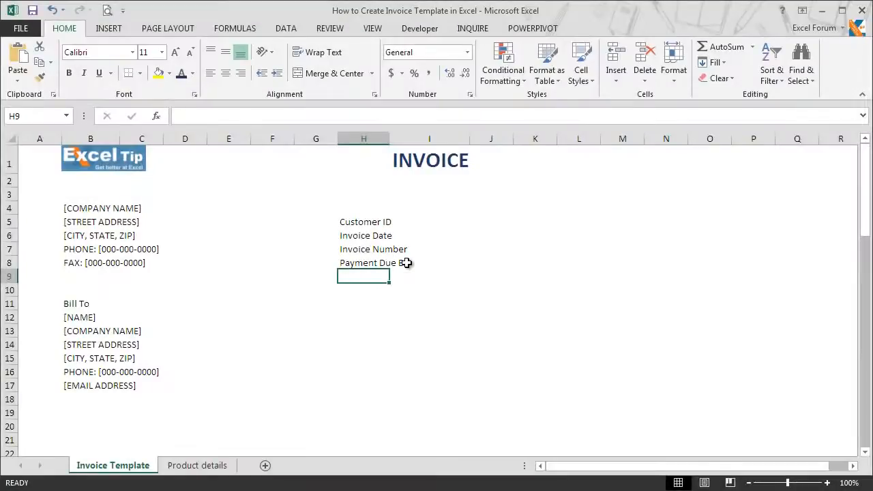
Apply all borders to the cells I5 to I8 beside the invoice labels
drag(405, 222, 408, 264)
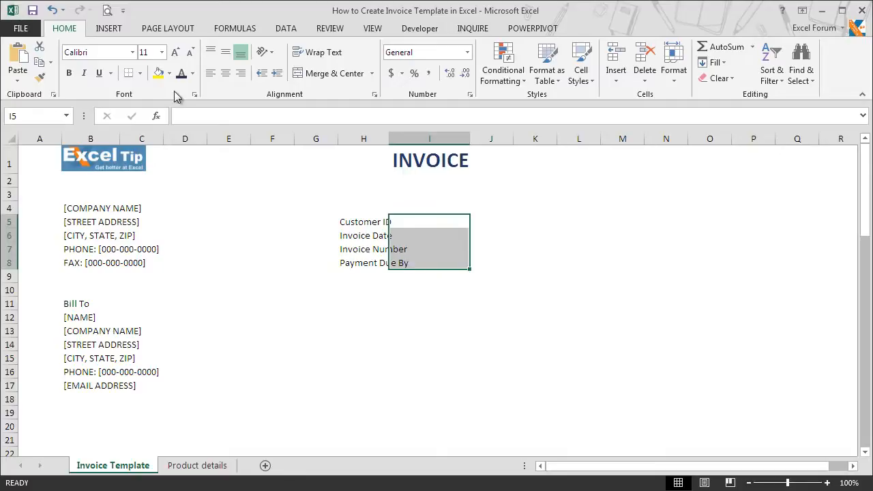
click(139, 72)
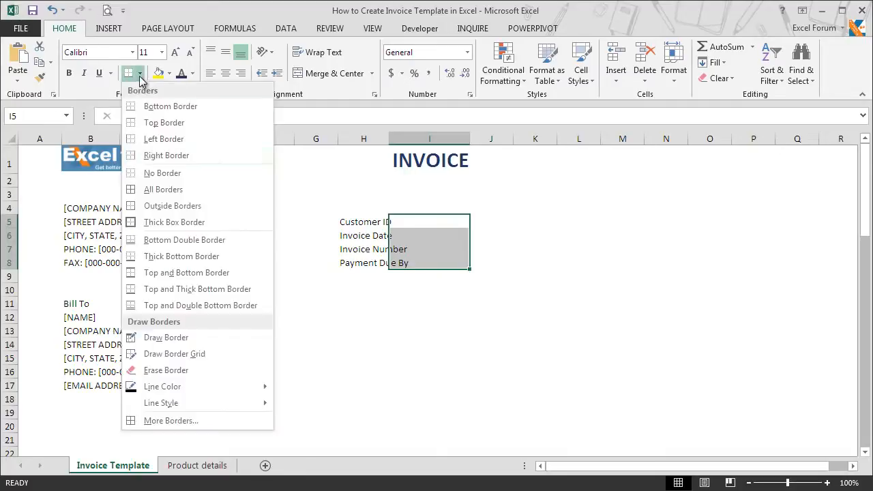
click(145, 194)
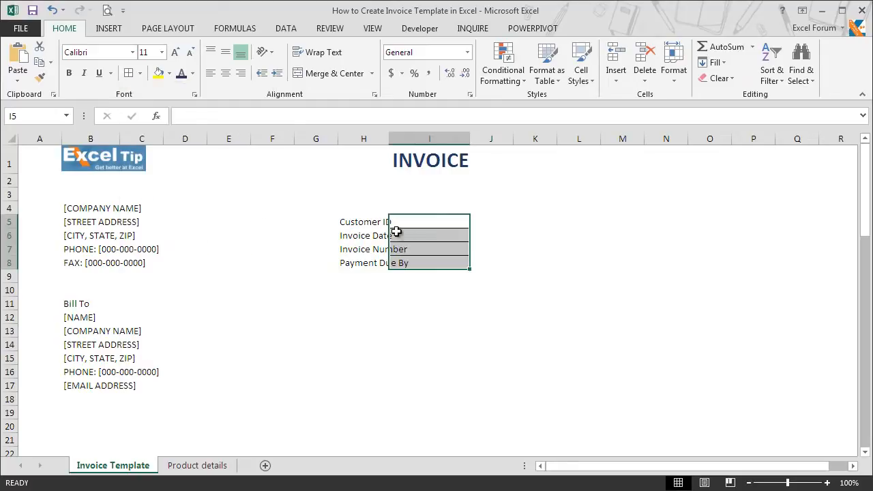
Format the labels in H5 to H8 as bold with Right (Indent) horizontal alignment and an indent of 2
drag(371, 223, 372, 264)
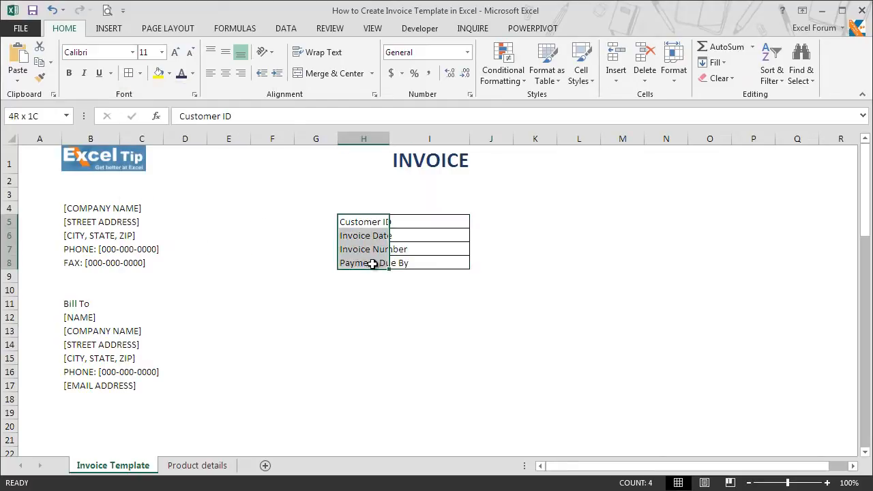
key(ctrl+1)
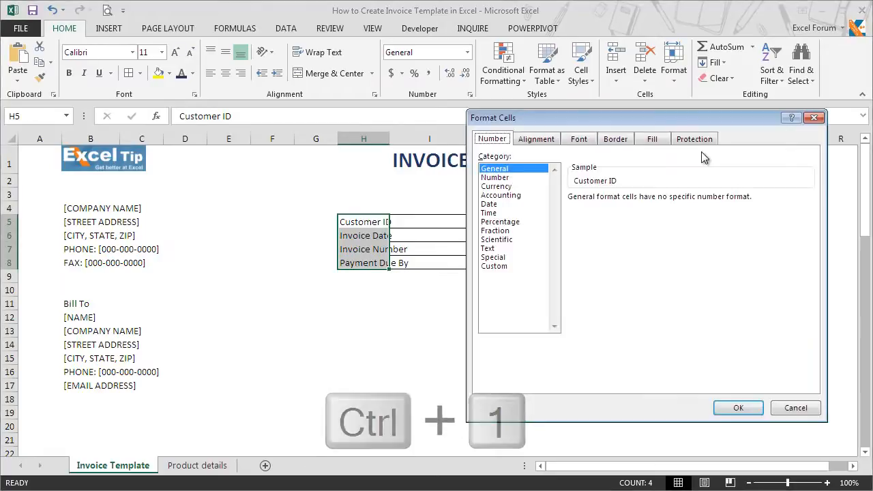
click(549, 140)
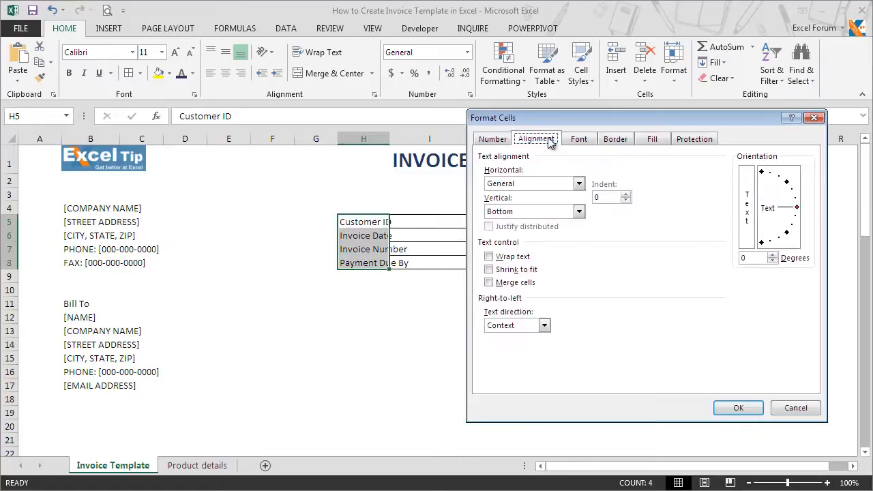
click(578, 184)
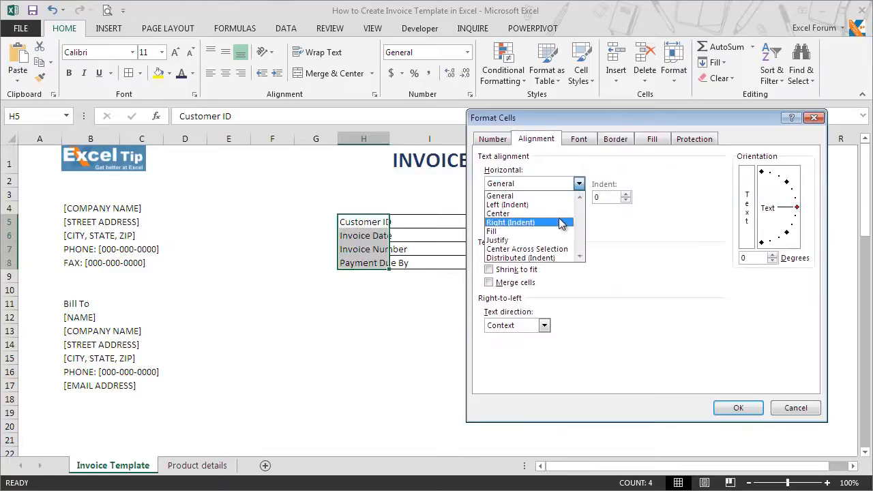
click(559, 223)
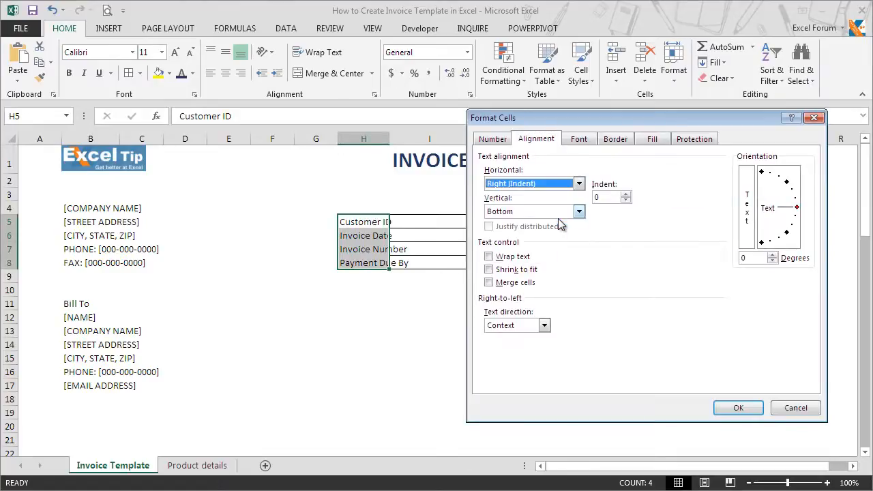
click(626, 194)
text(2)
click(739, 409)
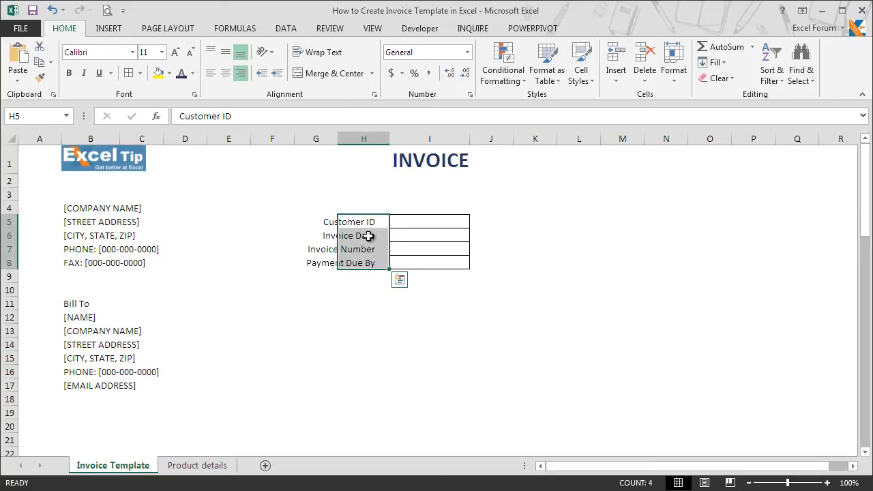
click(72, 76)
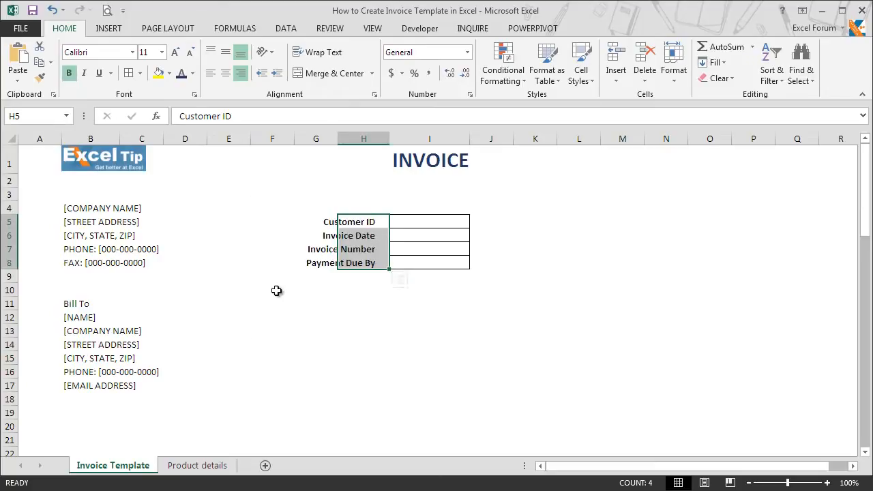
click(394, 265)
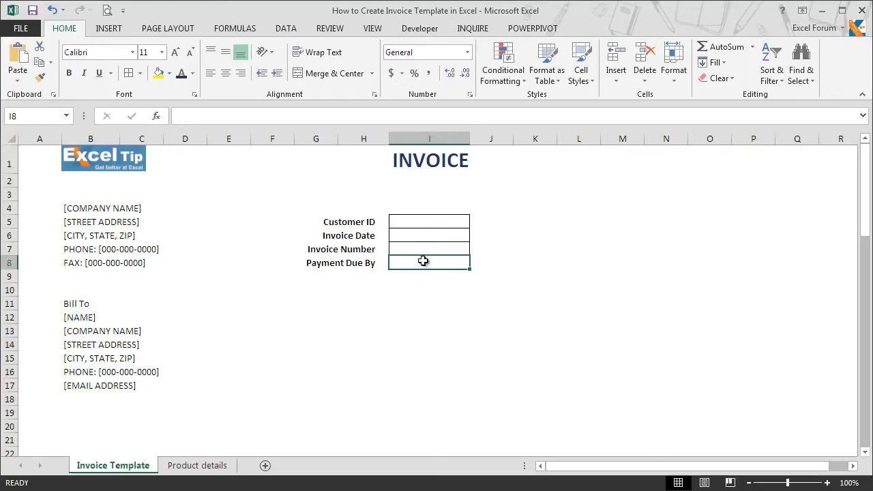
Enter the sample customer ID in I5 and the formula =TODAY() for the invoice date in I6
click(416, 218)
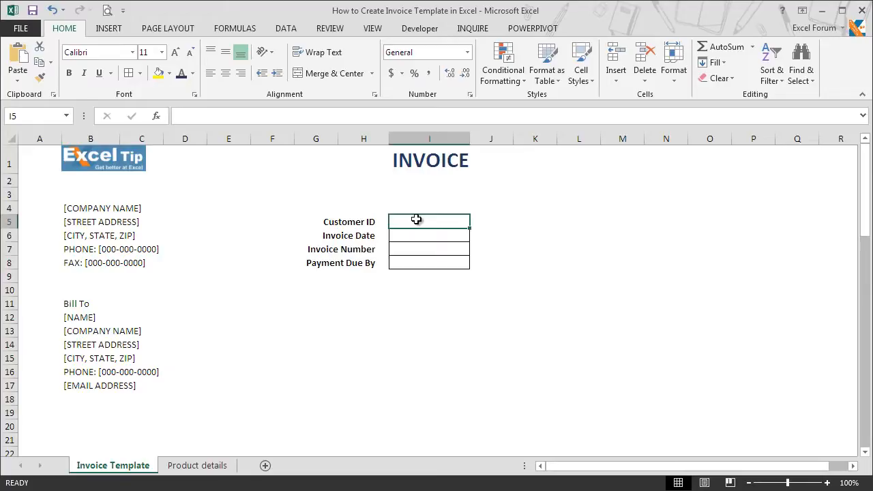
text(ET-C-24134)
key(Return)
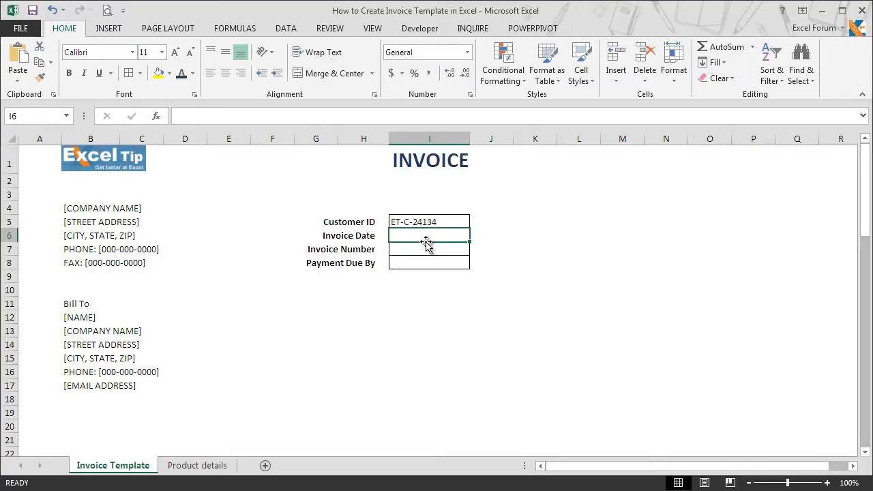
text(=today)
key(Tab)
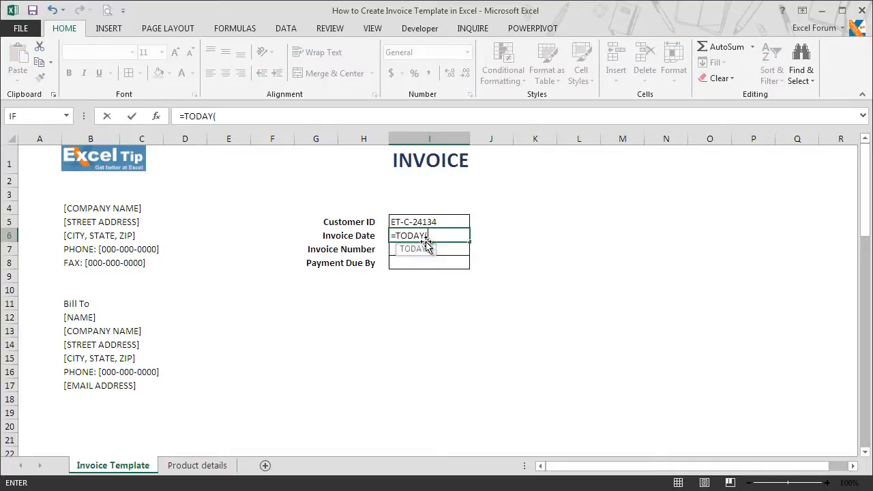
text())
key(Return)
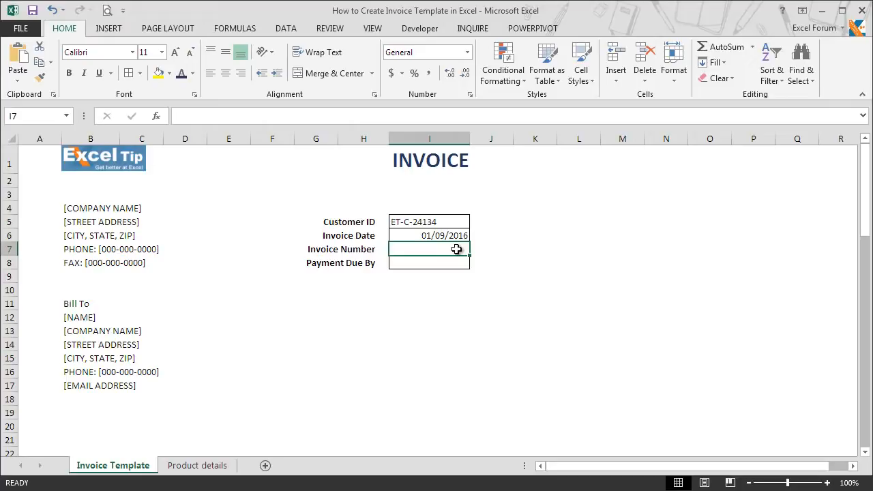
Enter XYZ-1234-Z as the sample invoice number in I7
text(XYZ)
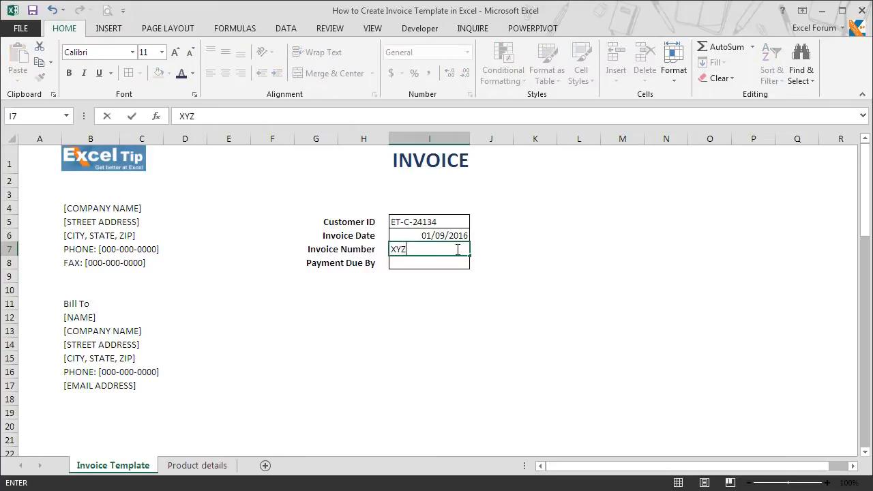
text(-1234-Z)
key(Return)
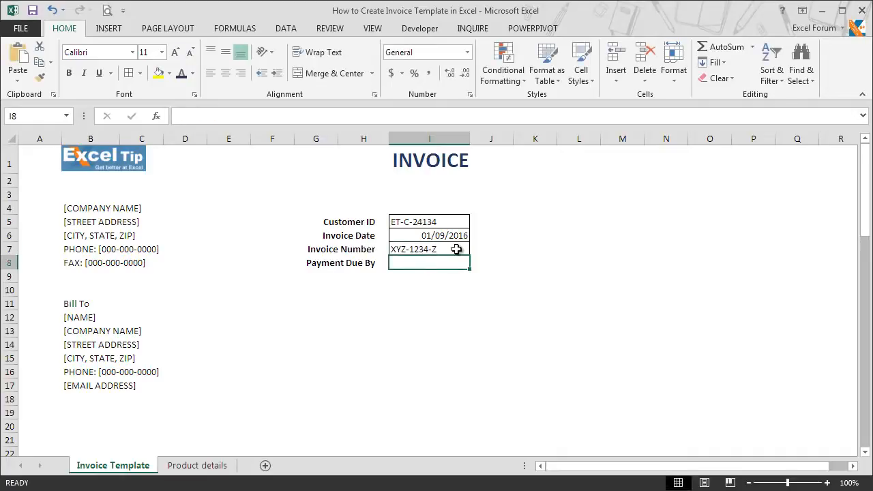
Enter the formula =I6+20 for the payment due date in I8 and center the contents of I5 to I8
text(=)
key(Up)
key(Up)
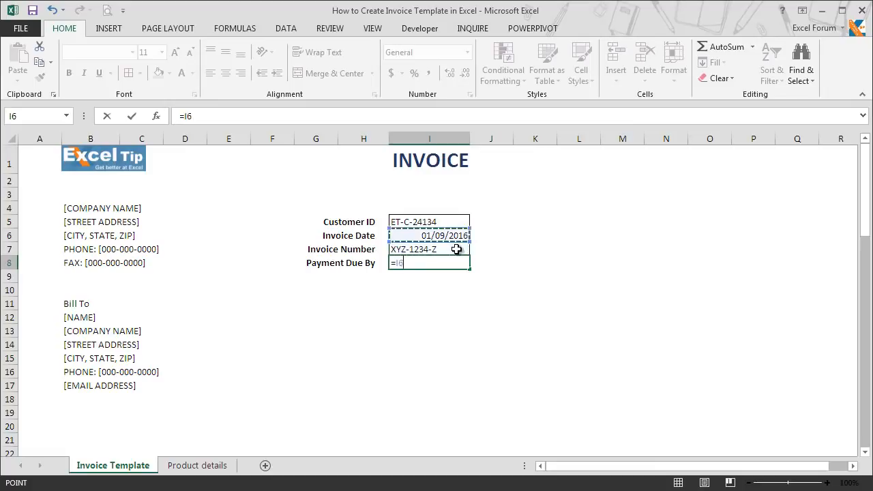
text(+20)
key(Return)
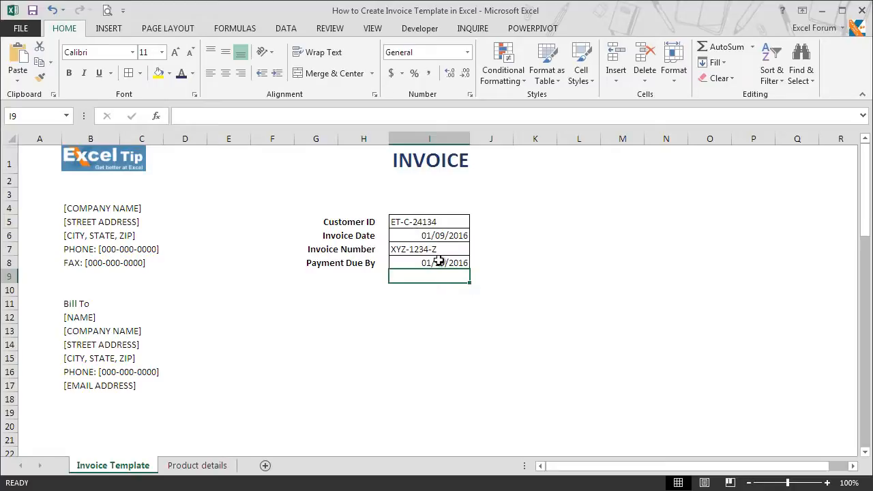
drag(426, 223, 428, 265)
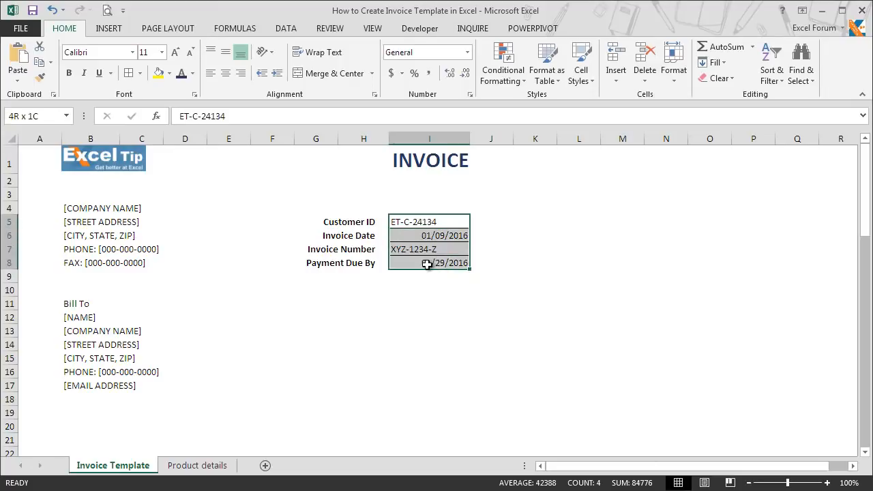
click(227, 76)
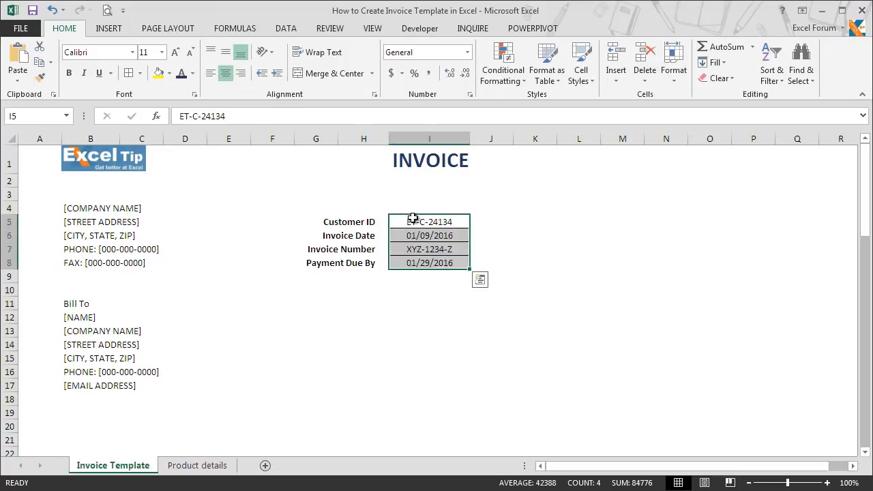
Format the invoice date in I6 and the payment due date in I8 with the date type March 14, 2012
click(423, 235)
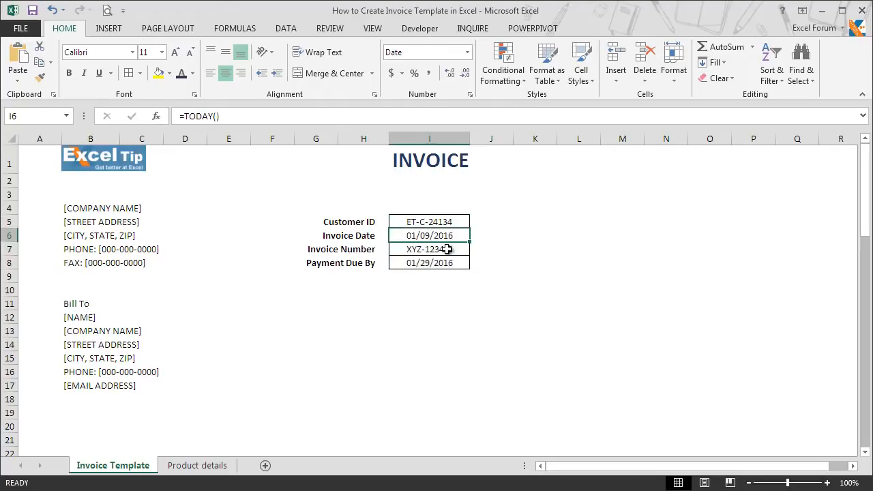
key(ctrl+1)
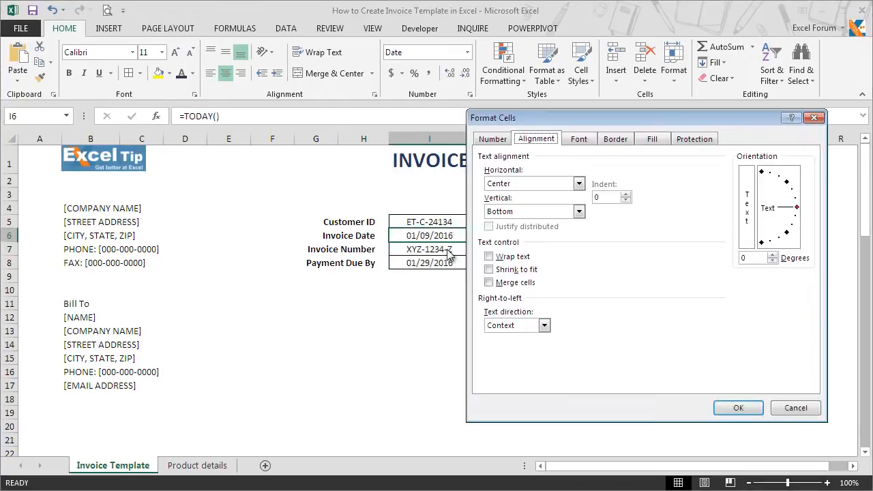
click(492, 139)
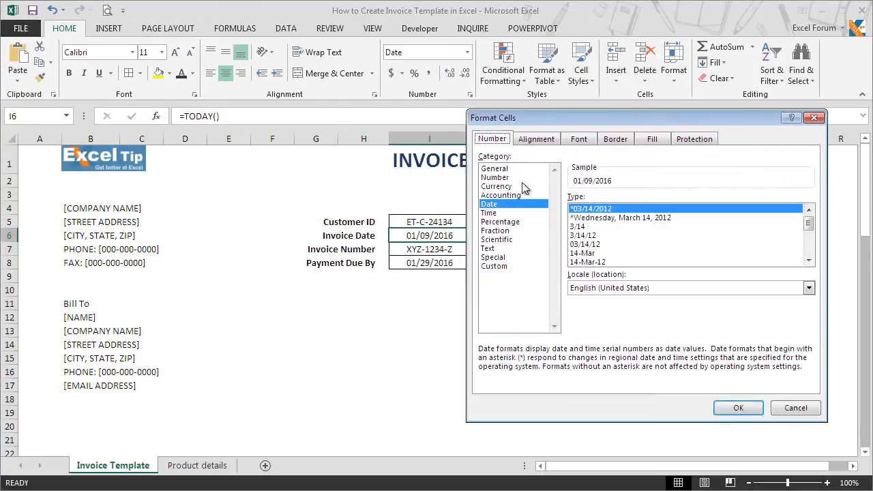
click(808, 261)
drag(808, 263, 808, 263)
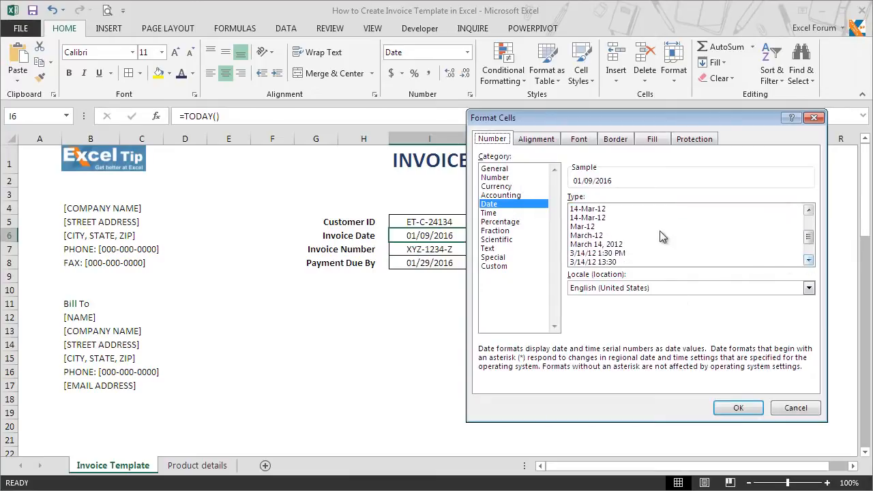
click(647, 245)
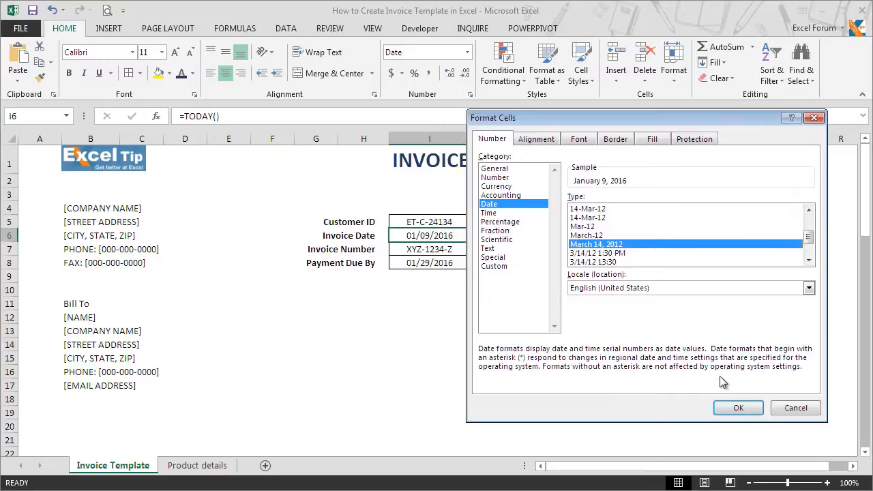
key(Return)
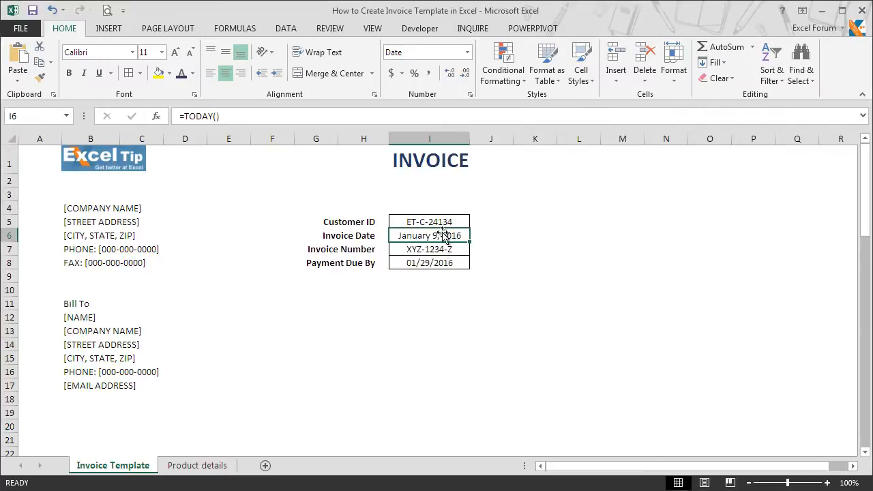
click(447, 263)
key(F4)
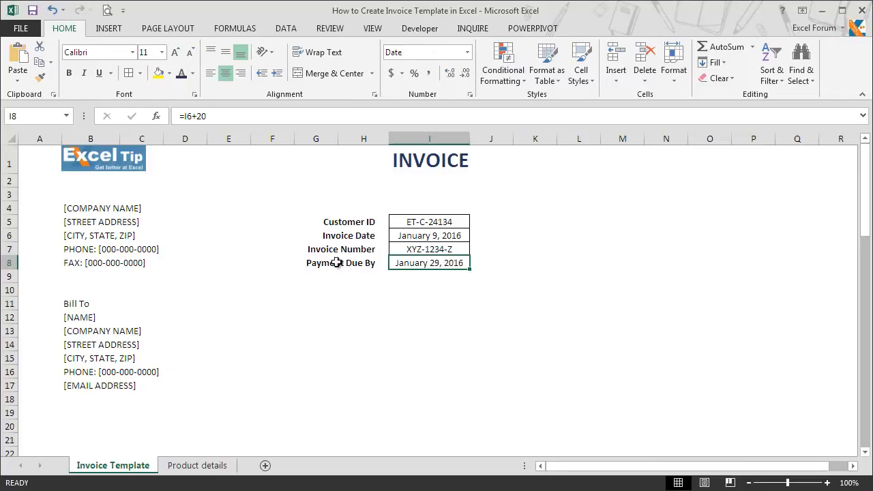
Fill the Bill To heading row from B11 to F11 with the standard dark blue color
click(78, 304)
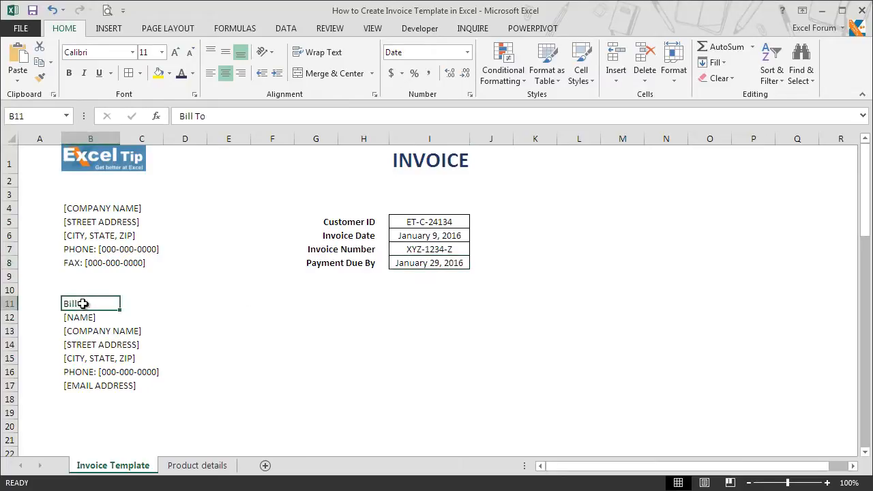
key(shift+Right)
key(shift+Right)
key(shift+Right)
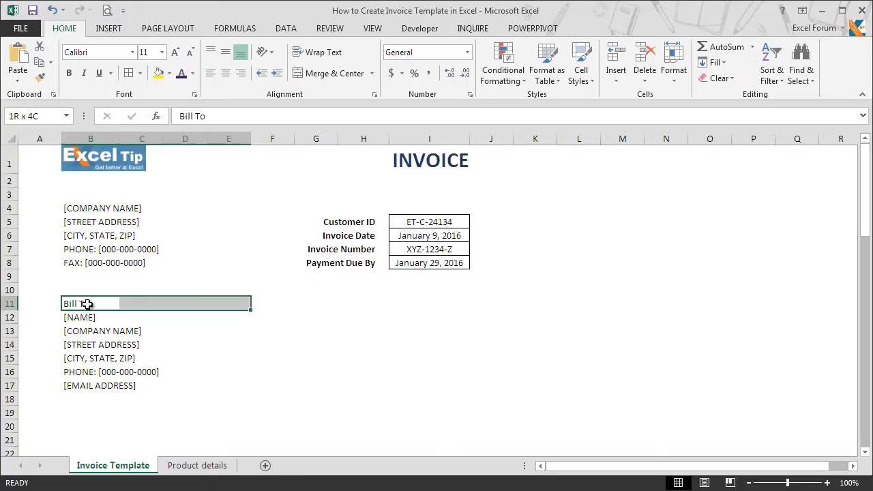
key(shift+Right)
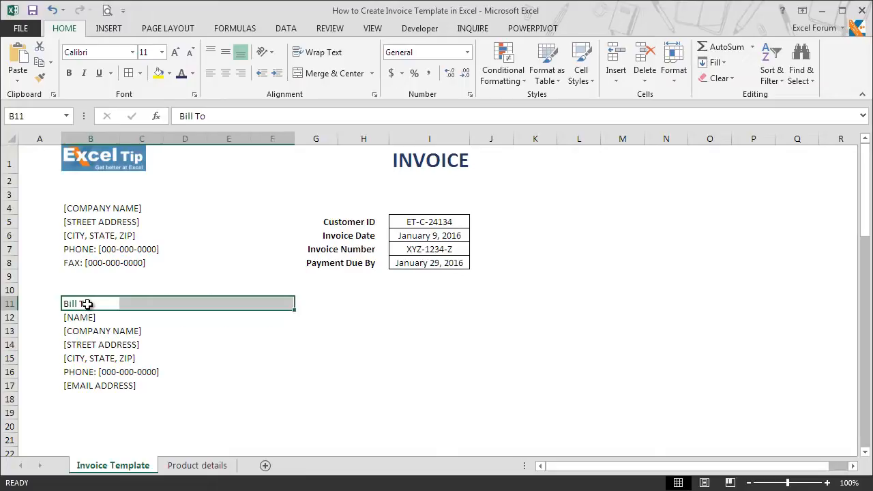
click(169, 73)
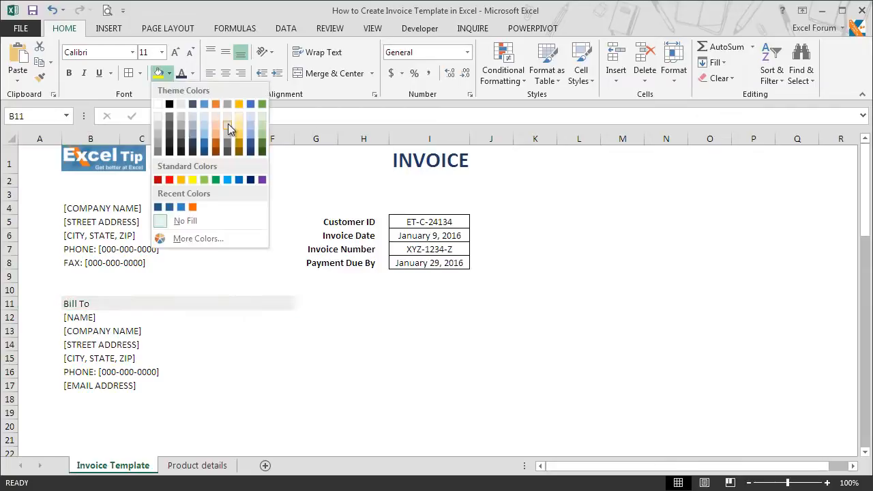
click(251, 181)
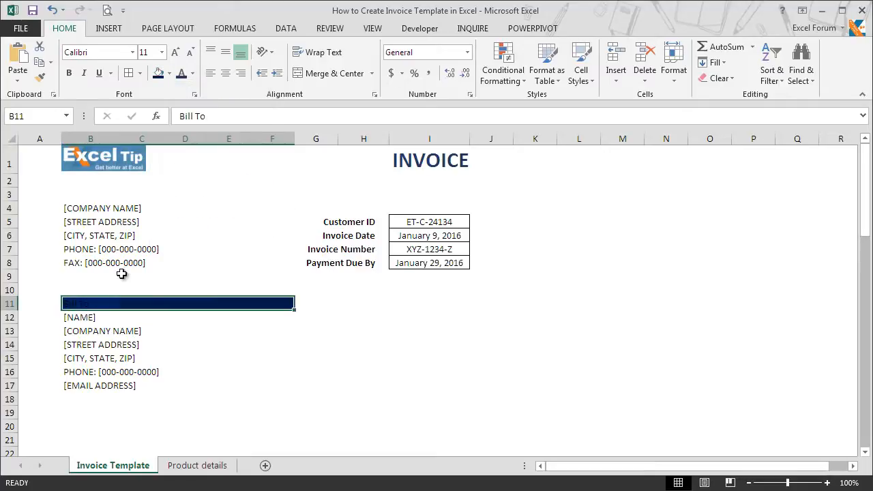
Make the Bill To heading text white and bold, and apply outside borders to B11 to F11
click(192, 73)
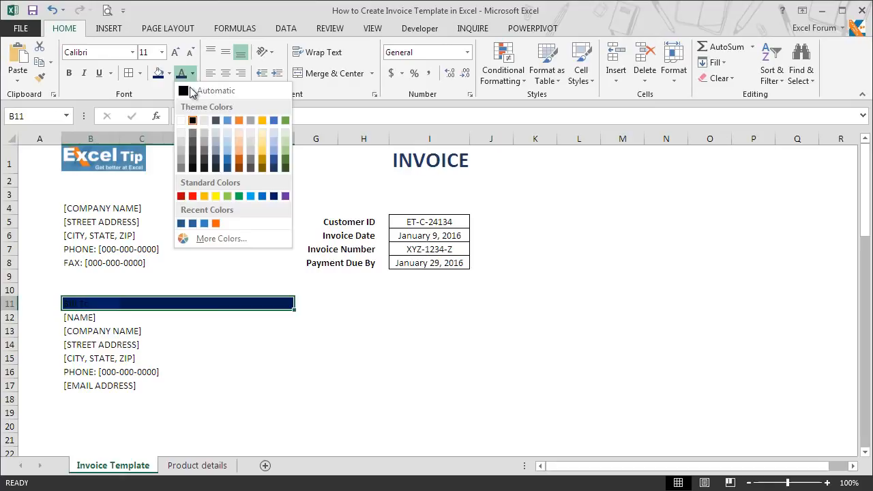
click(181, 120)
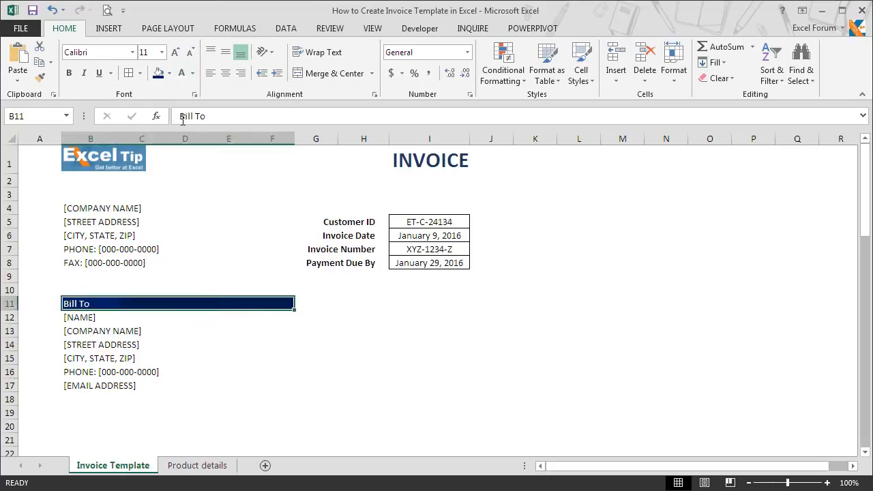
click(71, 73)
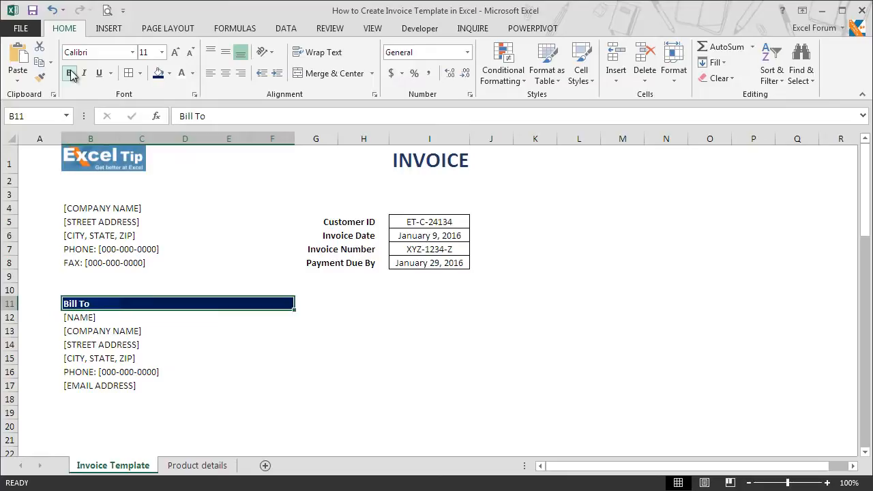
click(141, 73)
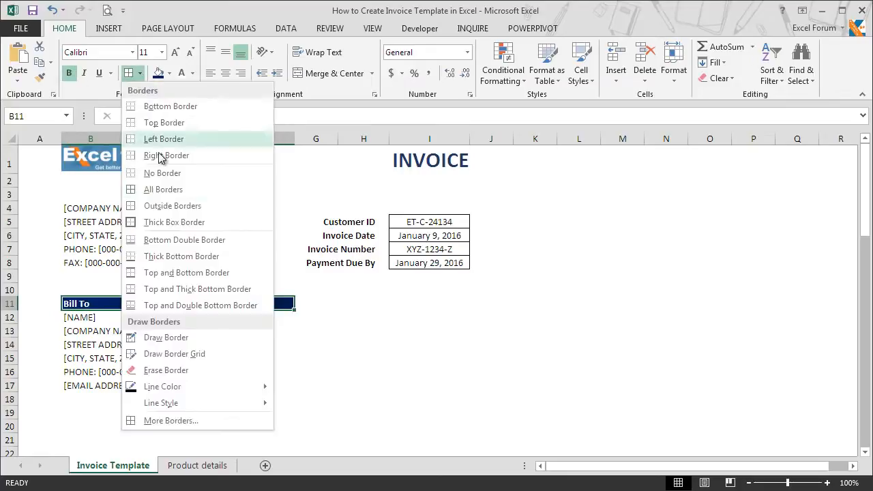
click(163, 206)
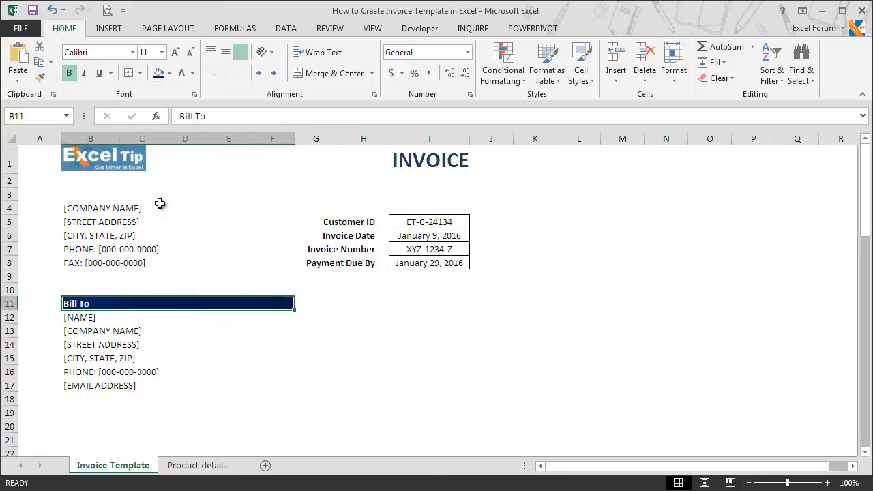
click(199, 315)
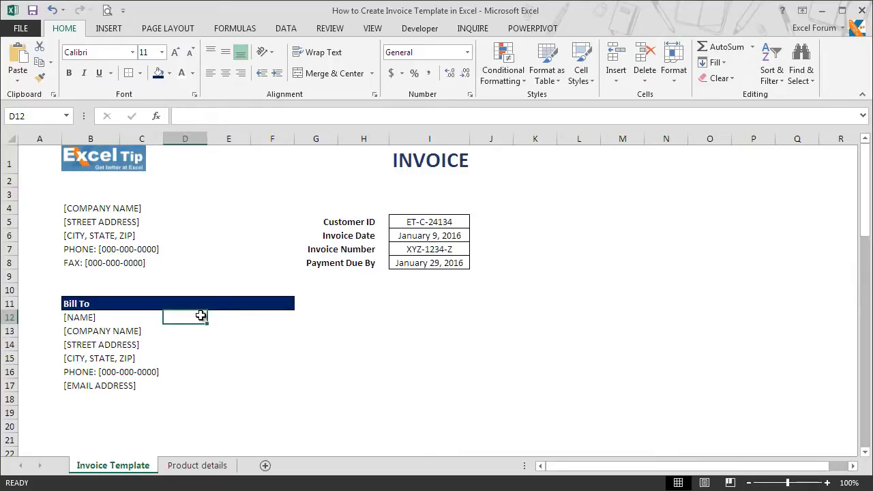
Enter the item table headings Item Code in B19 and Item Description in C19
click(88, 414)
text(Item Code)
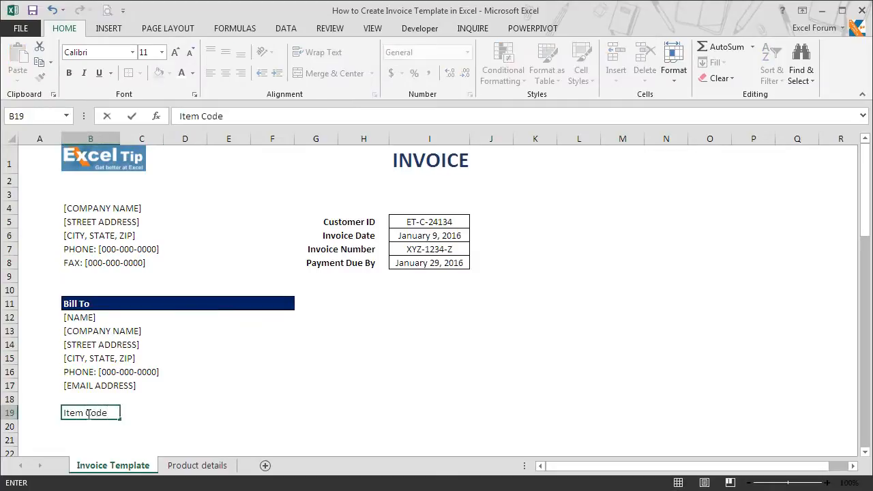
key(Return)
key(Up)
key(Right)
text(Item Description)
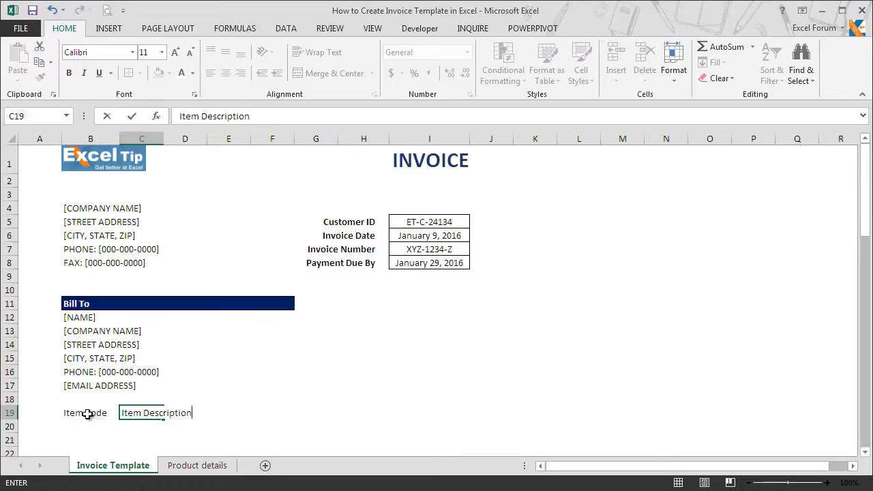
key(Up)
key(Down)
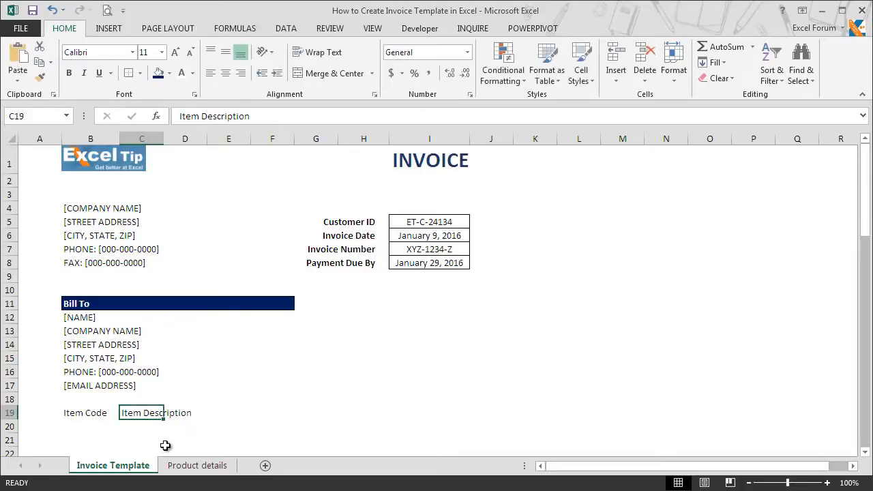
Merge the Item Description heading across cells C19 to F19 with Merge Across
key(shift+Right)
key(shift+Right)
key(shift+Right)
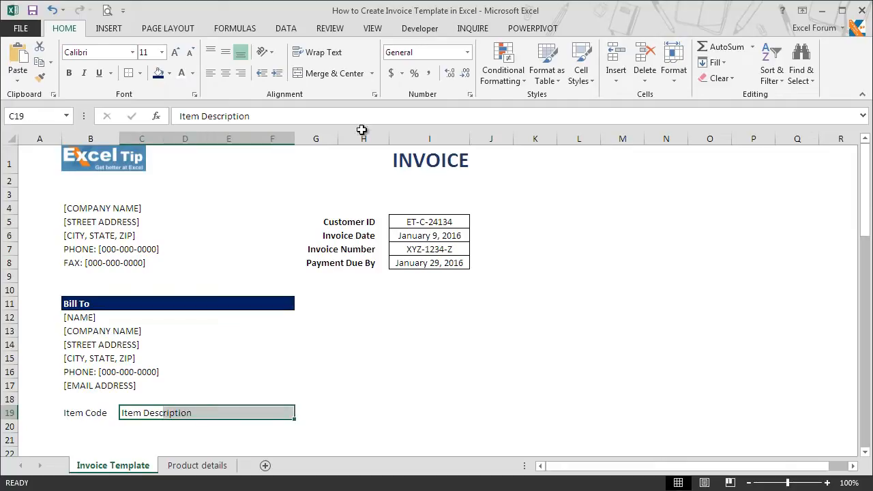
click(372, 73)
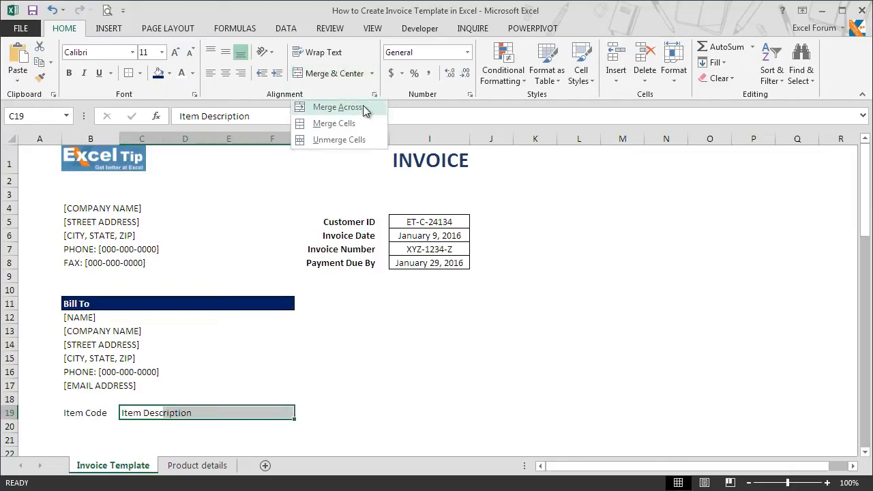
click(368, 108)
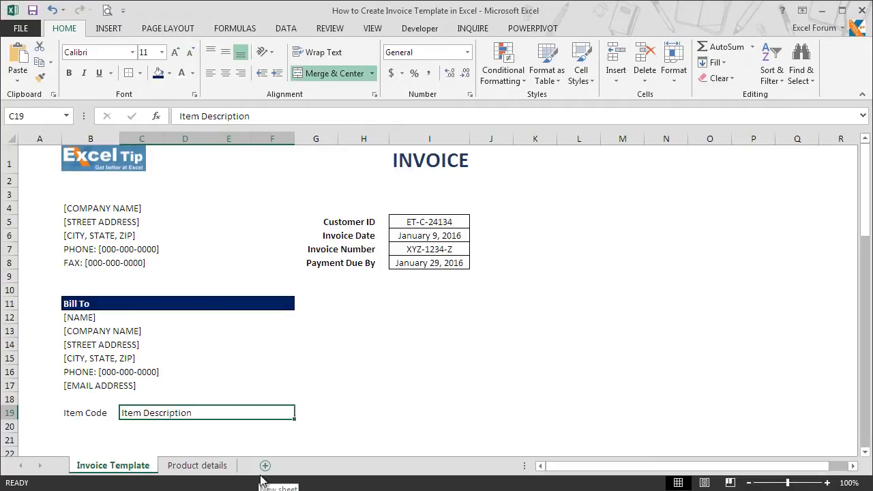
Repeat the merge on cells C20 to F20 beneath the Item Description heading
key(Down)
key(F4)
key(shift+Right)
key(shift+Right)
key(shift+Right)
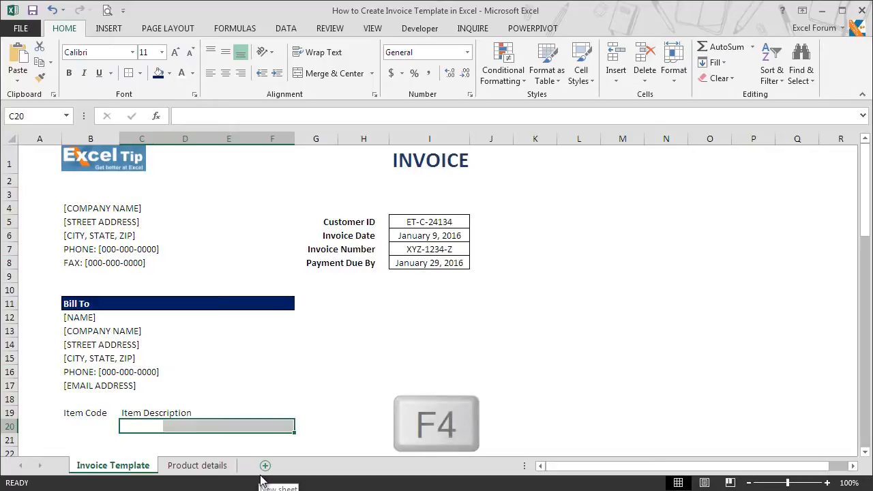
key(F4)
Copy the merged cell C20 and paste it into rows 21 to 32 of the Item Description column
key(ctrl+c)
key(Down)
key(shift+Down)
key(shift+Down)
key(shift+Down)
key(shift+Down)
key(shift+Down)
key(shift+Down)
key(shift+Down)
key(shift+Down)
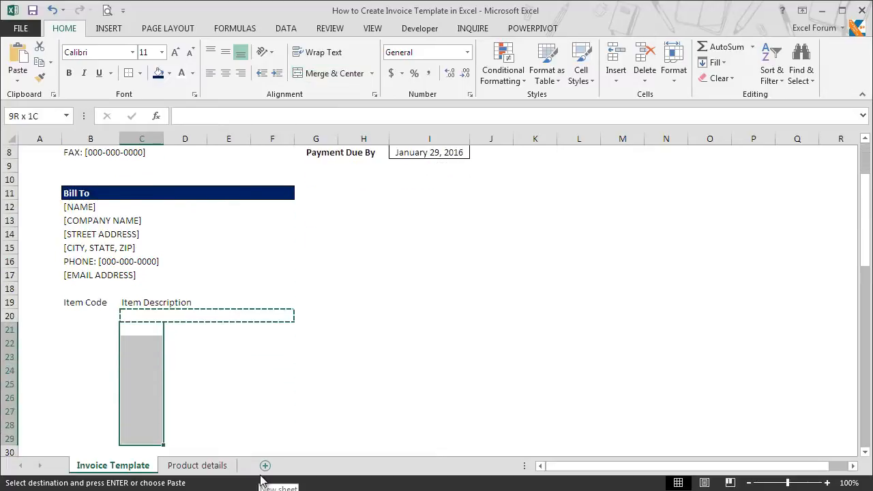
key(shift+Down)
key(shift+Down)
key(shift+Down)
key(ctrl+v)
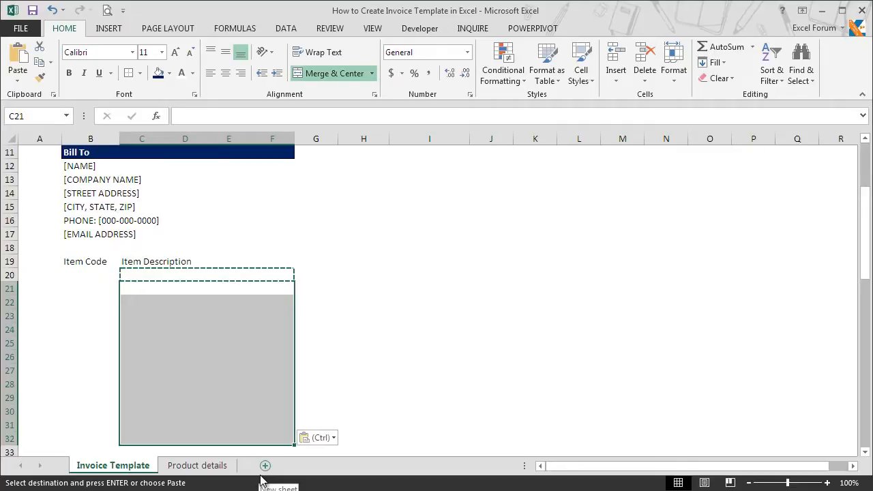
click(285, 289)
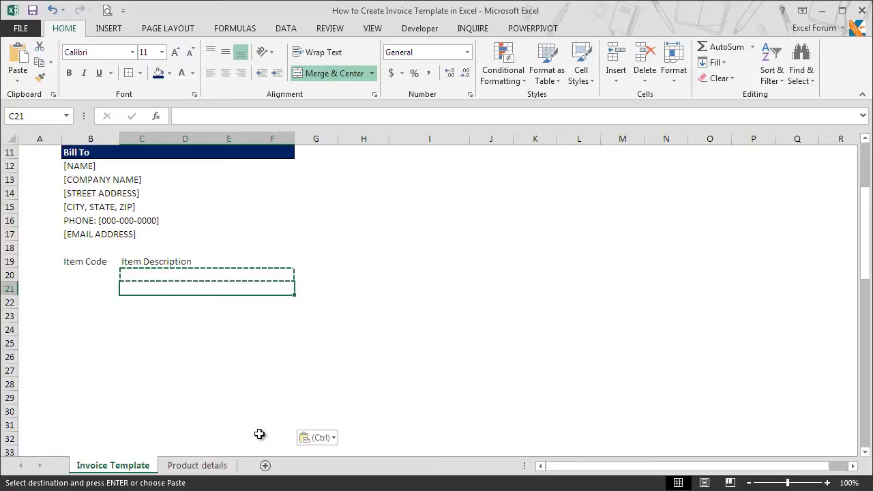
Clear the copy selection and enter the heading QTY in G19
click(324, 274)
key(Escape)
key(Up)
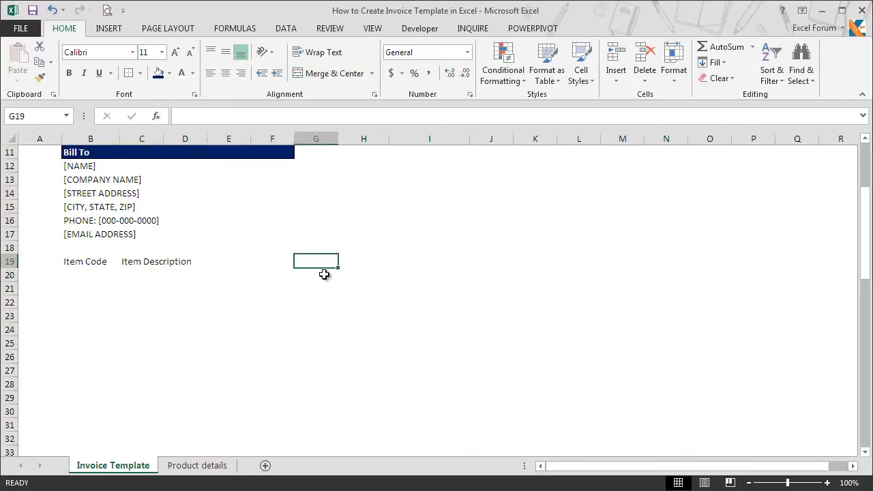
text(QTY)
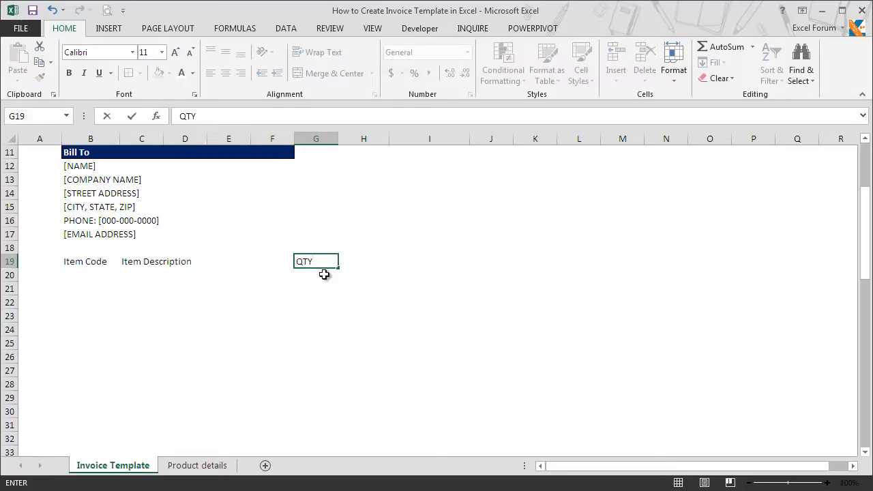
key(Return)
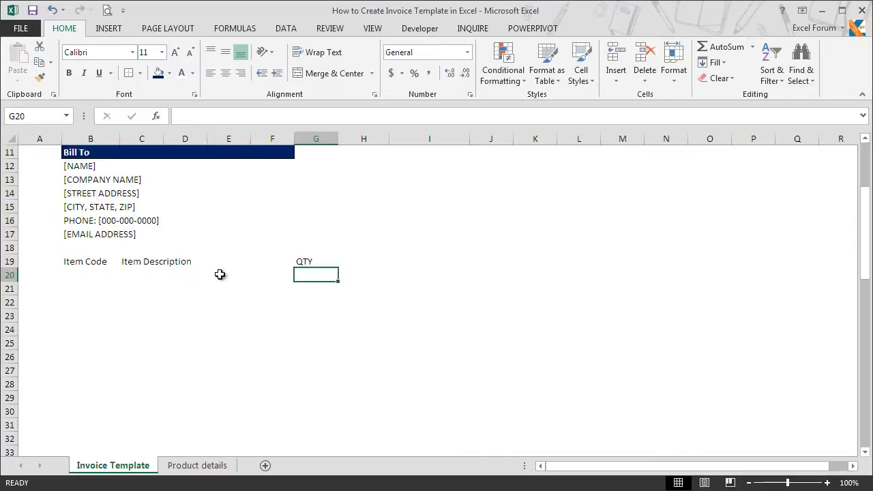
Enter the headings Unit Price in H19 and Amount in I19
click(354, 259)
text(Unit Price)
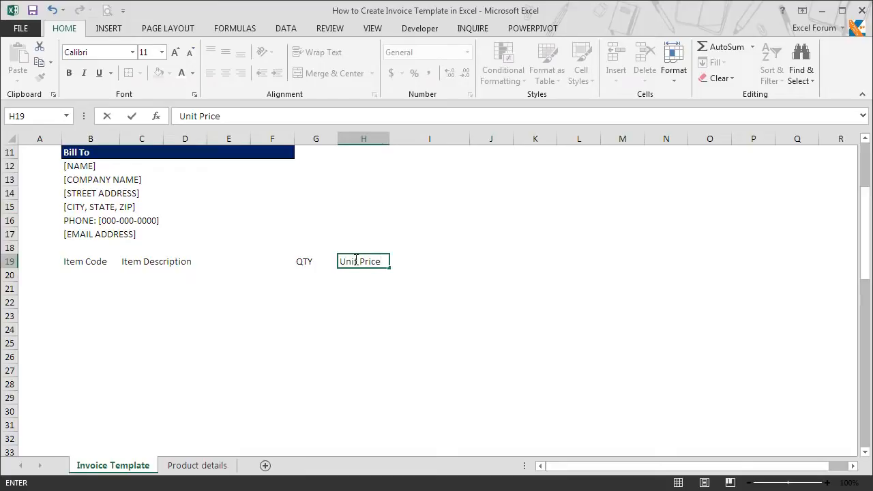
key(Return)
key(Up)
key(Right)
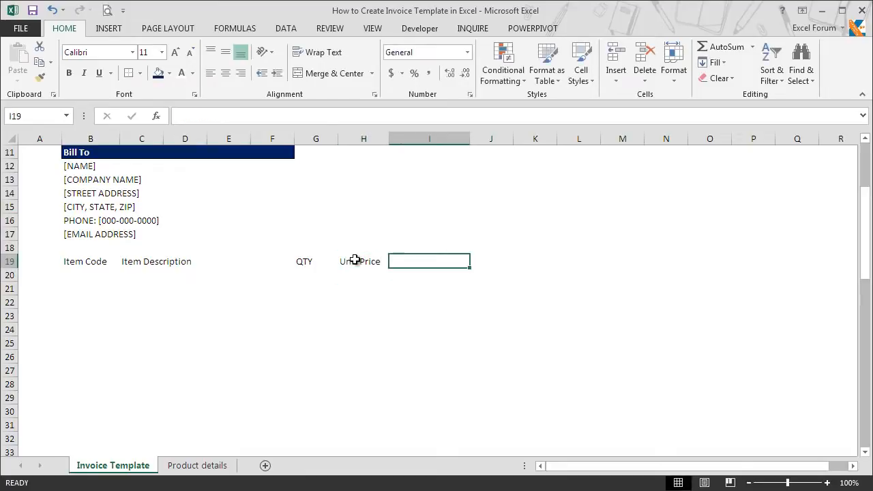
text(Amount)
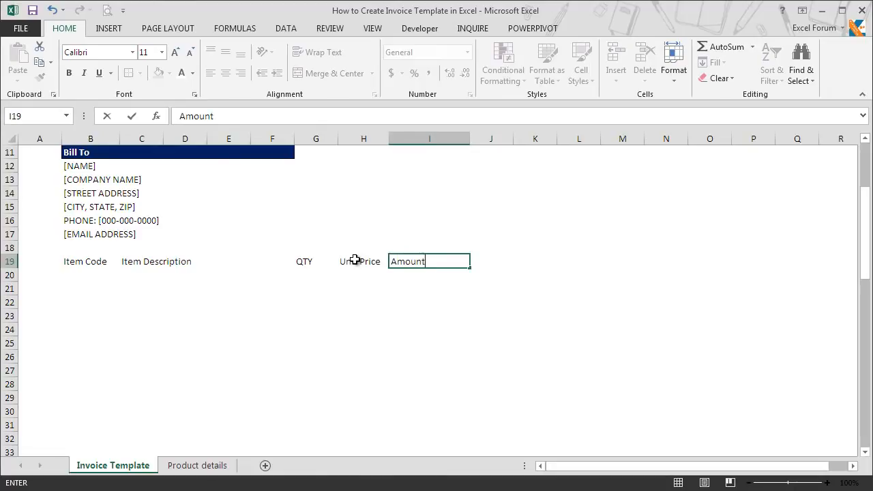
key(Return)
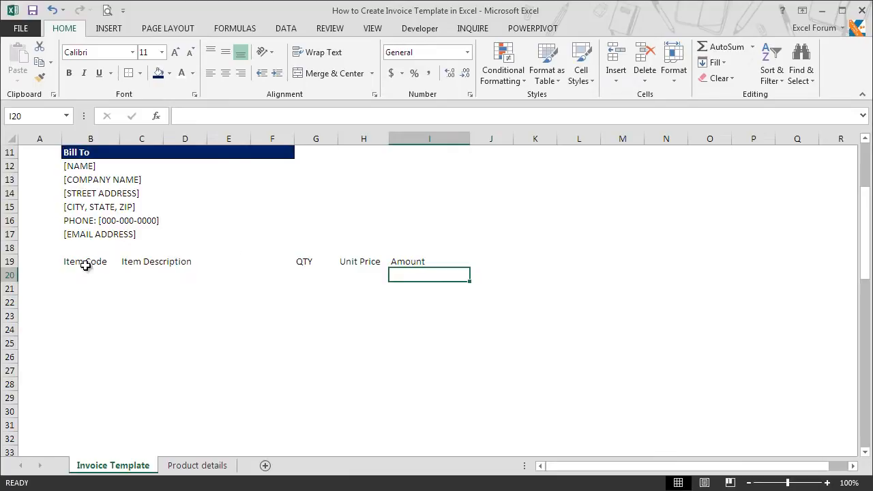
Apply a thin outline border and inside vertical borders to the item table, cells B19 to I32
click(86, 265)
drag(86, 265, 415, 437)
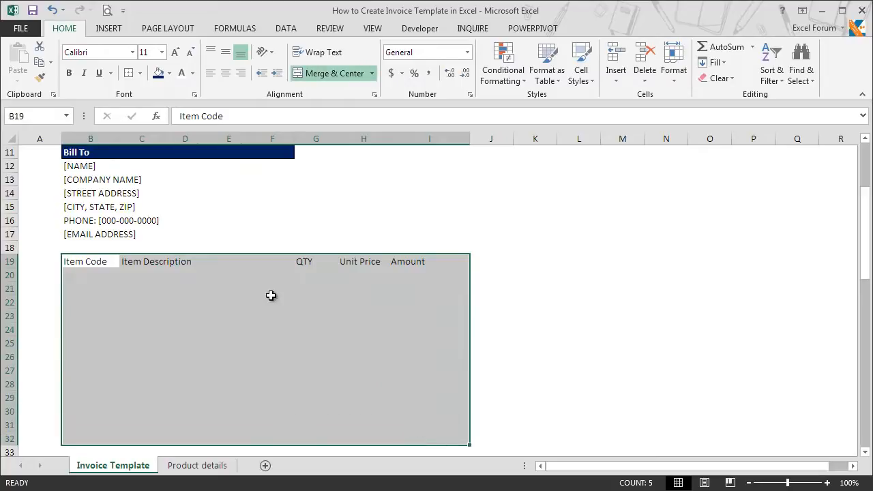
key(ctrl+1)
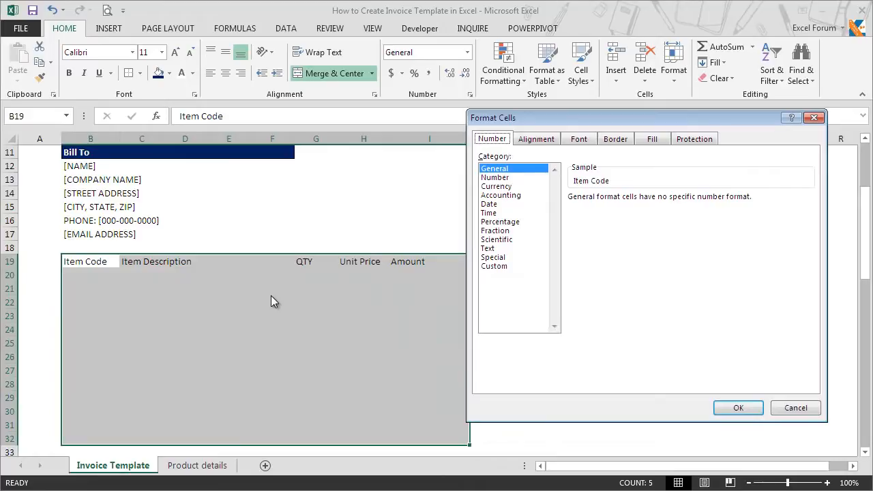
click(607, 136)
click(511, 251)
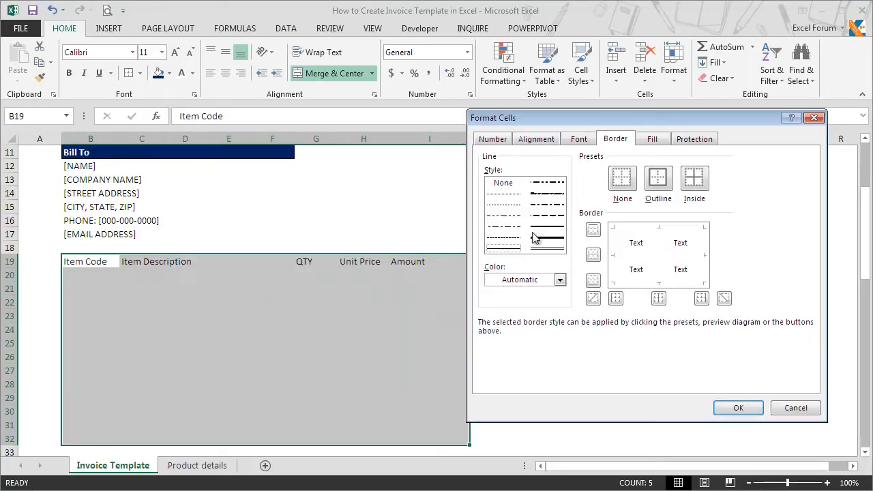
click(667, 179)
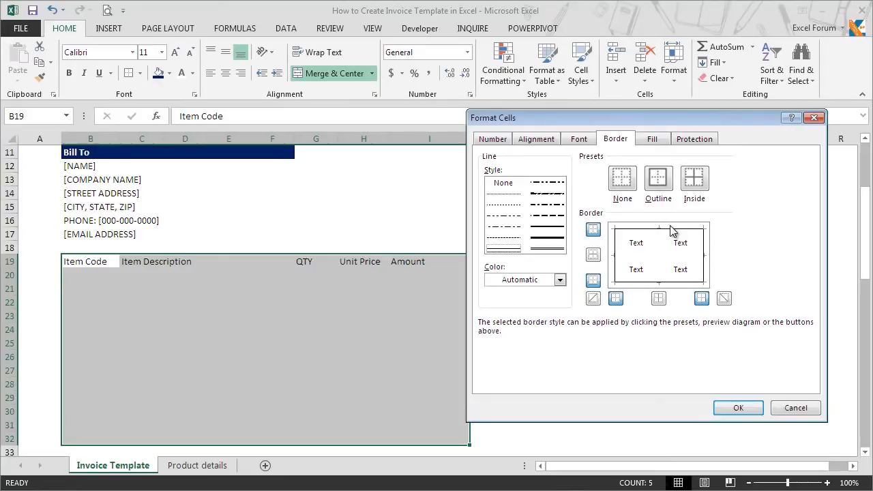
click(658, 298)
click(735, 408)
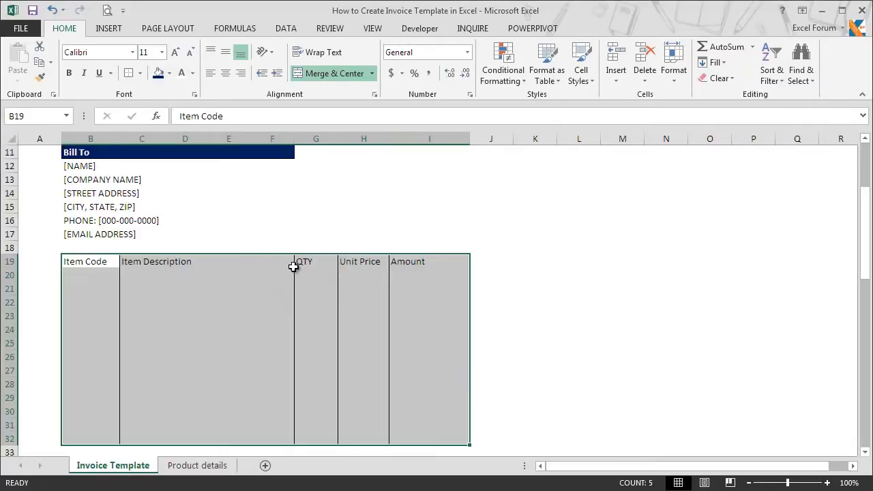
Format the table heading row B19 to I19 with an outline border, dark blue fill and bold white text
click(147, 278)
drag(96, 261, 405, 255)
key(ctrl+shift+7)
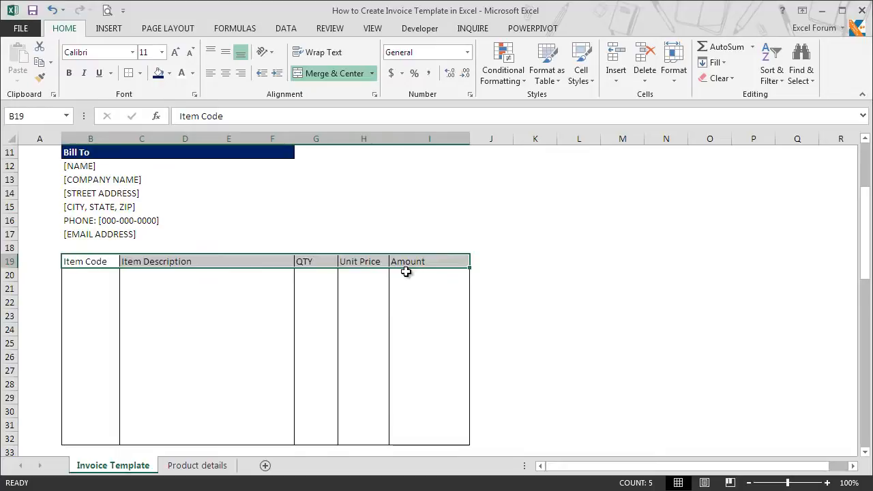
click(158, 75)
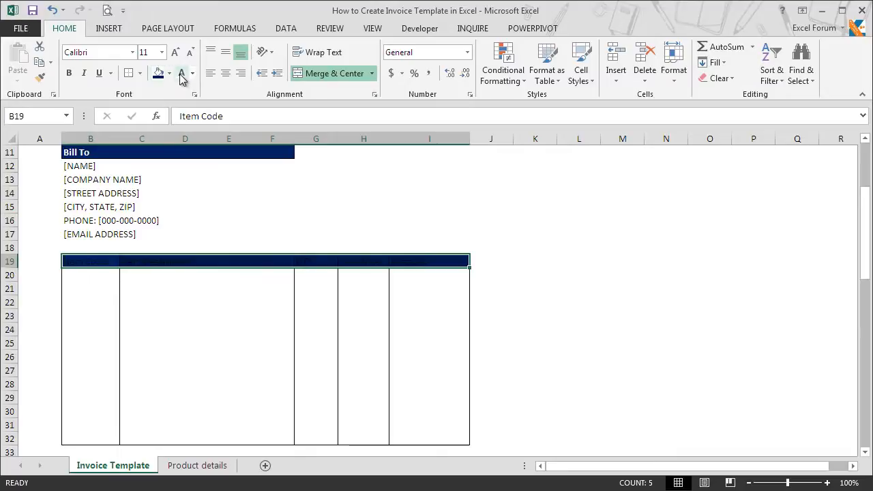
click(183, 75)
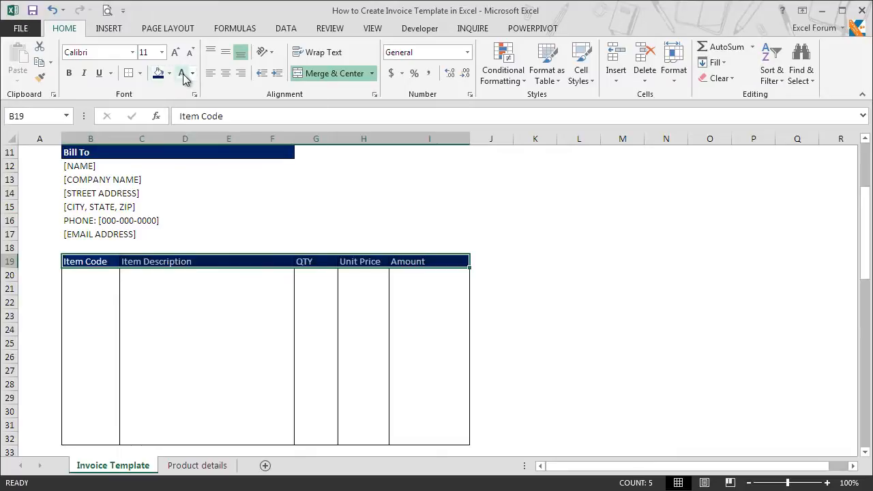
click(69, 73)
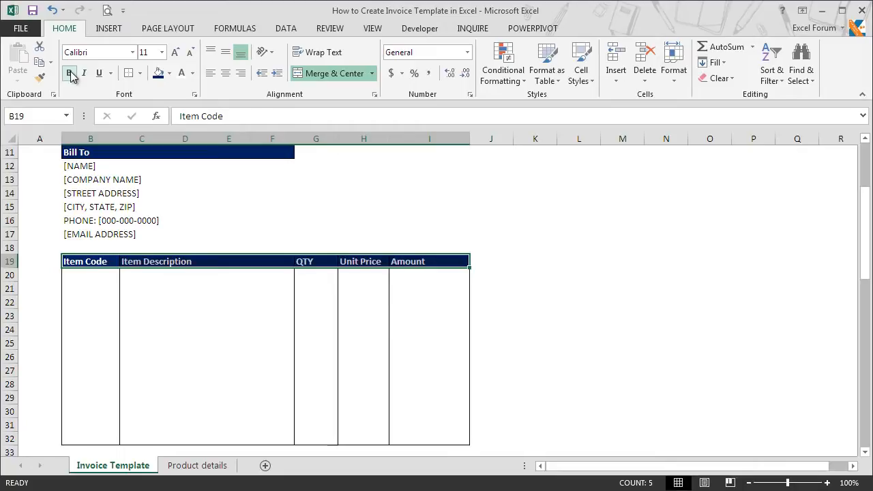
click(106, 274)
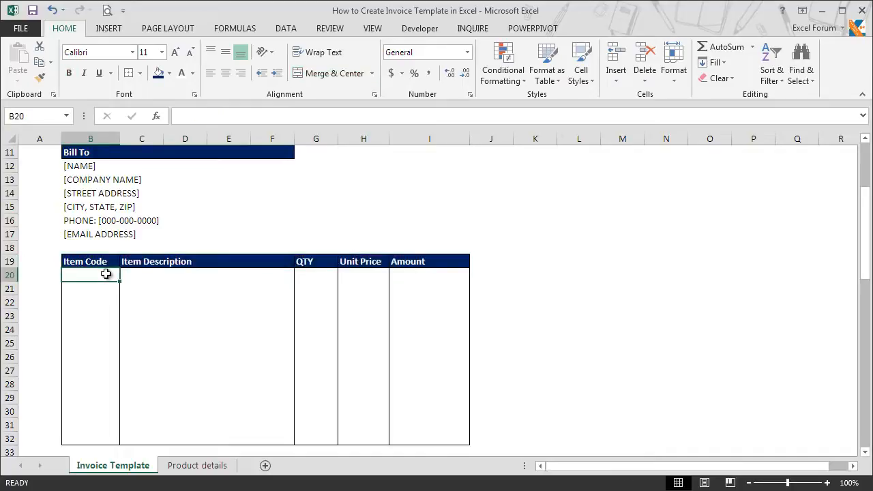
Center the contents of the Item Code and QTY columns from row 19 to row 32
key(Up)
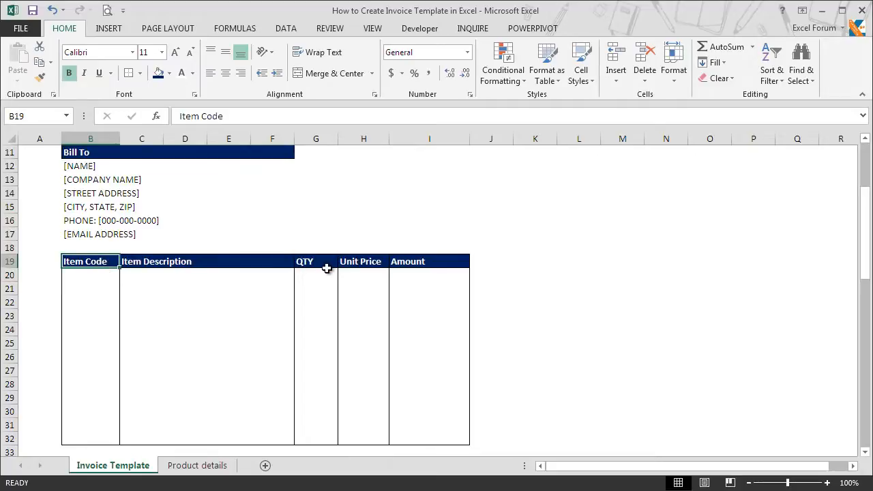
drag(91, 261, 105, 434)
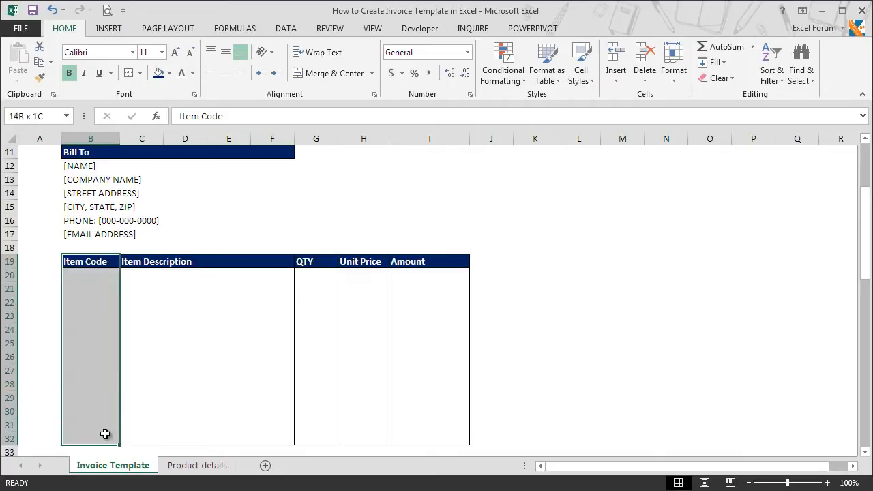
ctrl+drag(307, 261, 312, 437)
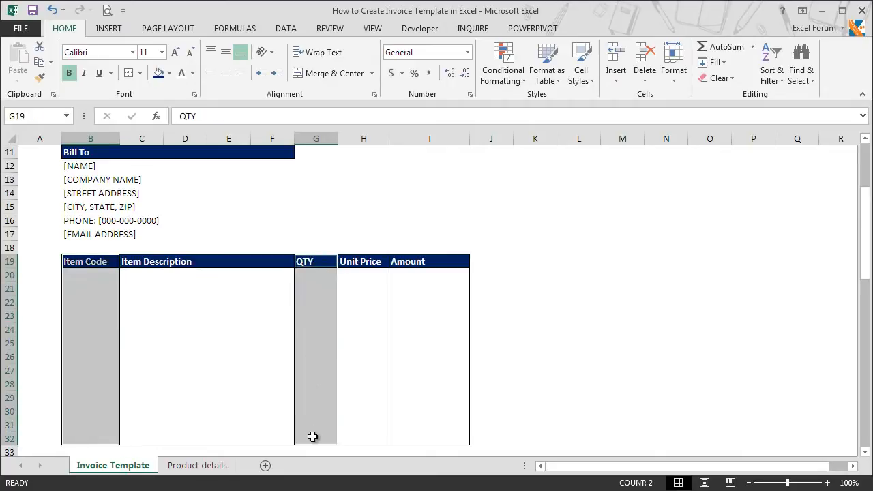
click(227, 77)
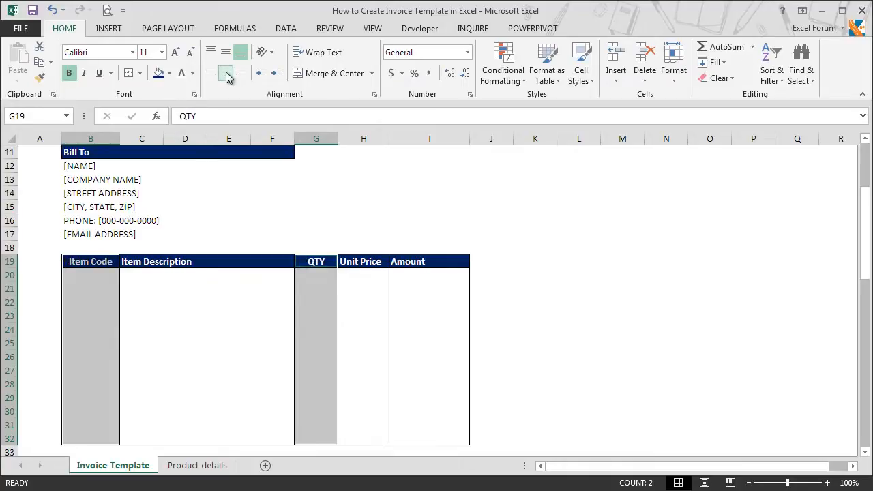
click(165, 273)
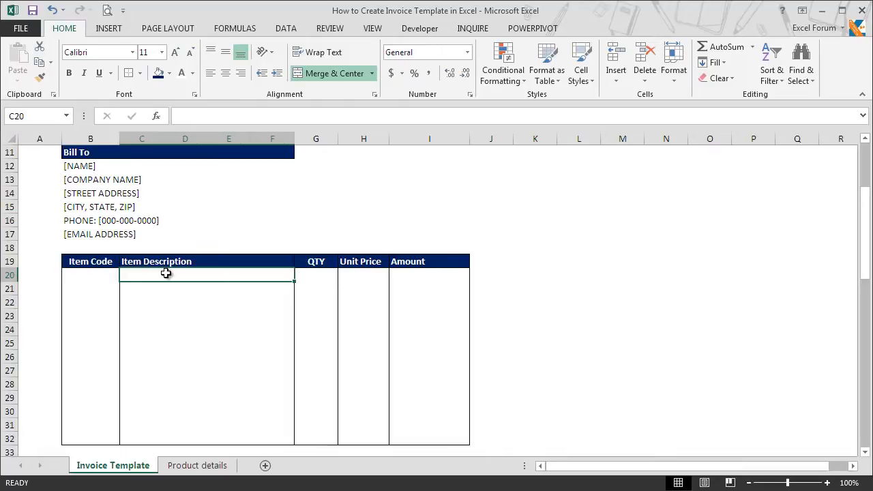
Center the contents of the Unit Price and Amount columns, cells H19 to I32
click(370, 264)
drag(386, 264, 415, 435)
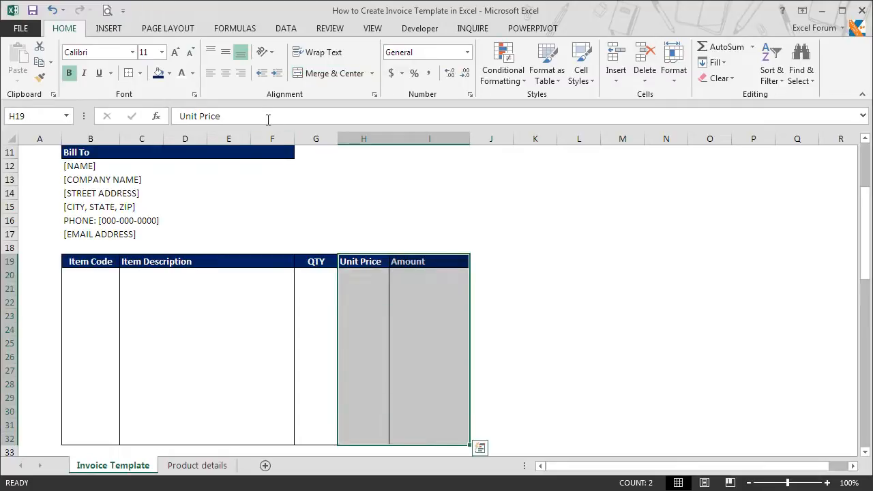
click(226, 73)
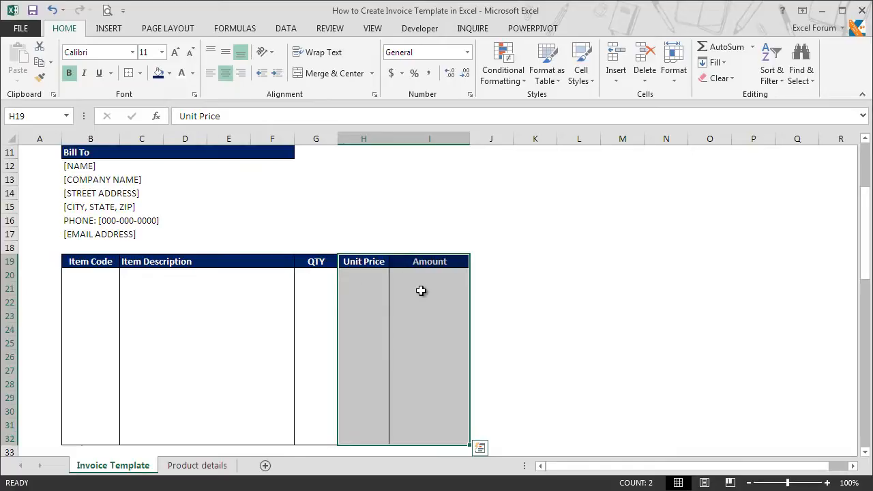
Format the Unit Price and Amount columns as Number with the 1000 separator and 0 decimal places
key(ctrl+1)
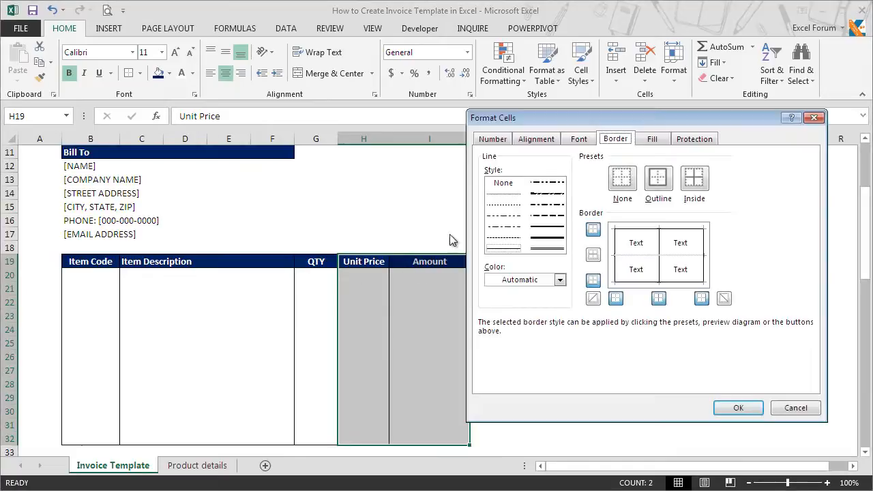
click(500, 139)
click(504, 177)
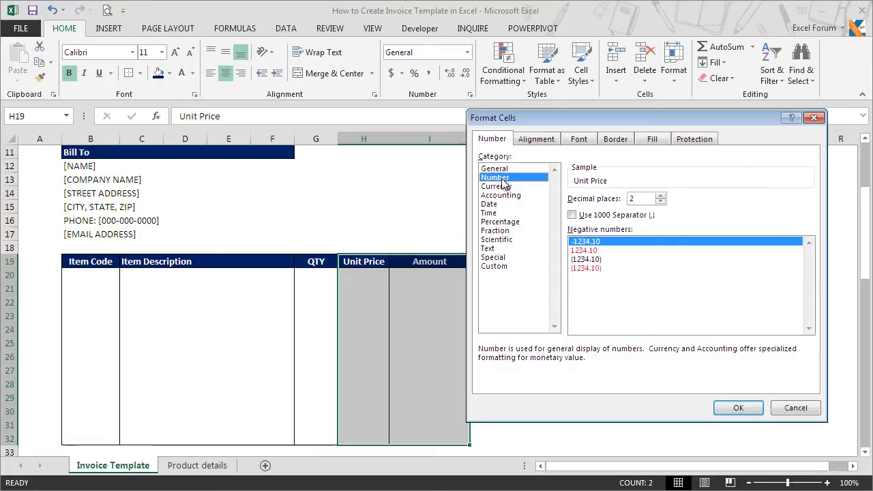
click(617, 217)
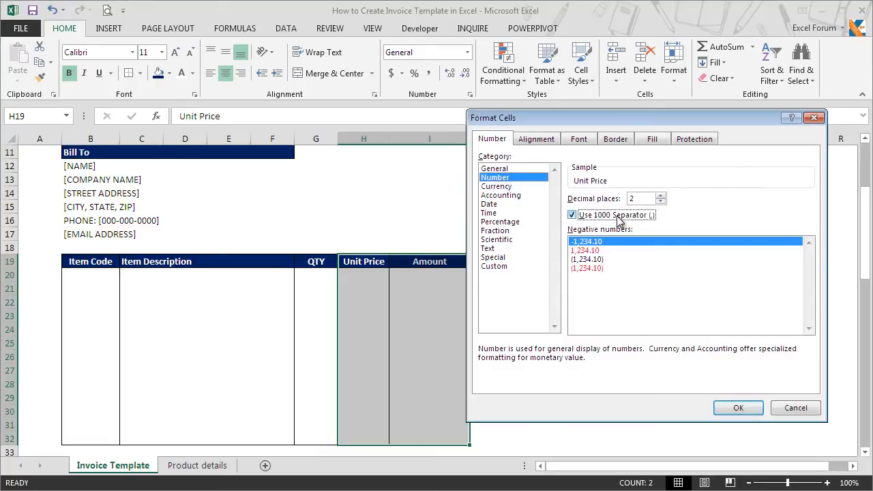
click(660, 201)
click(660, 201)
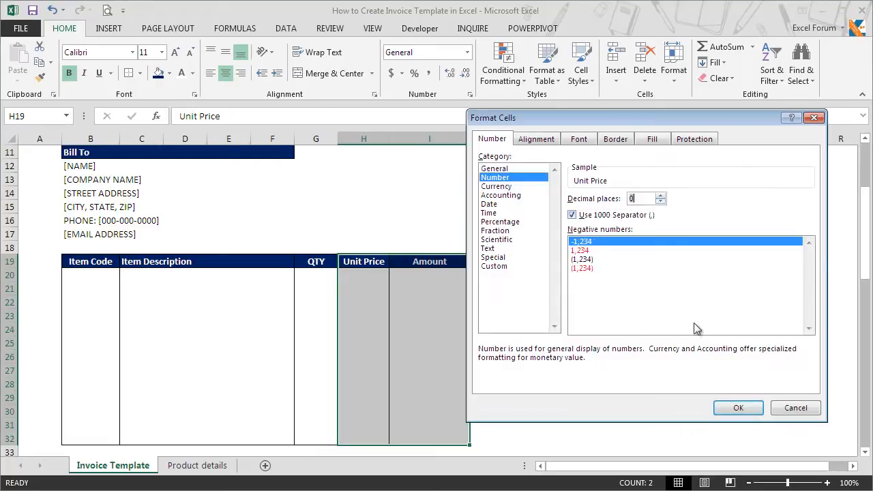
click(735, 408)
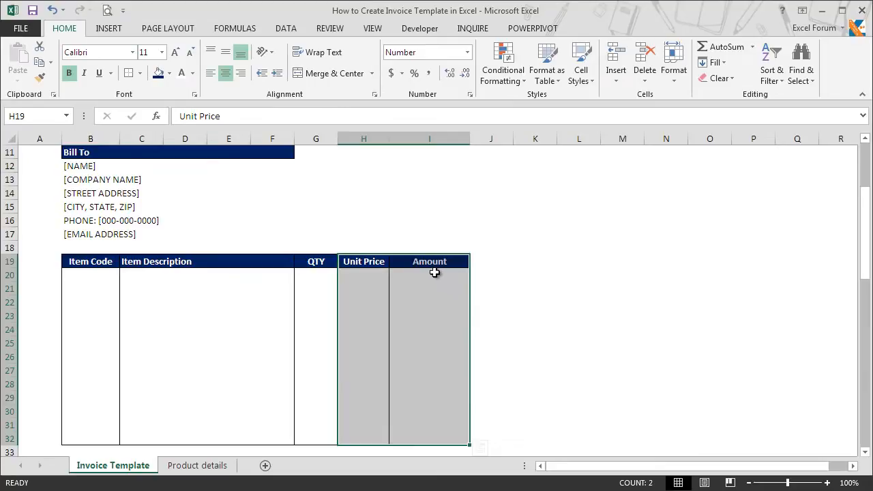
click(434, 272)
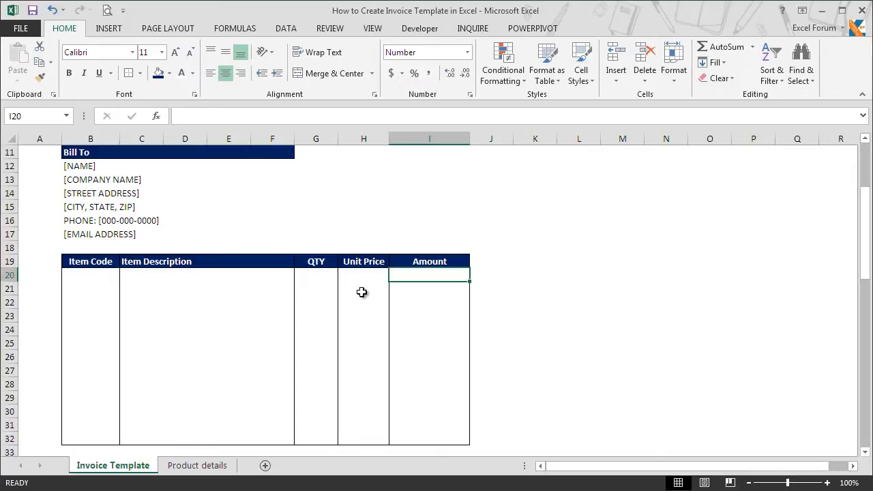
Start data validation on the Item Description cells in rows 20 to 32 and allow only a List
click(150, 280)
drag(150, 279, 157, 438)
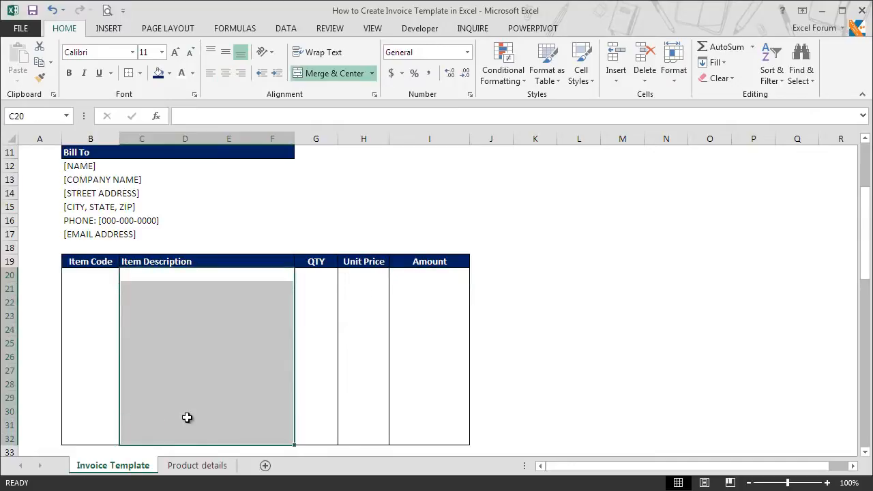
key(alt+d)
key(l)
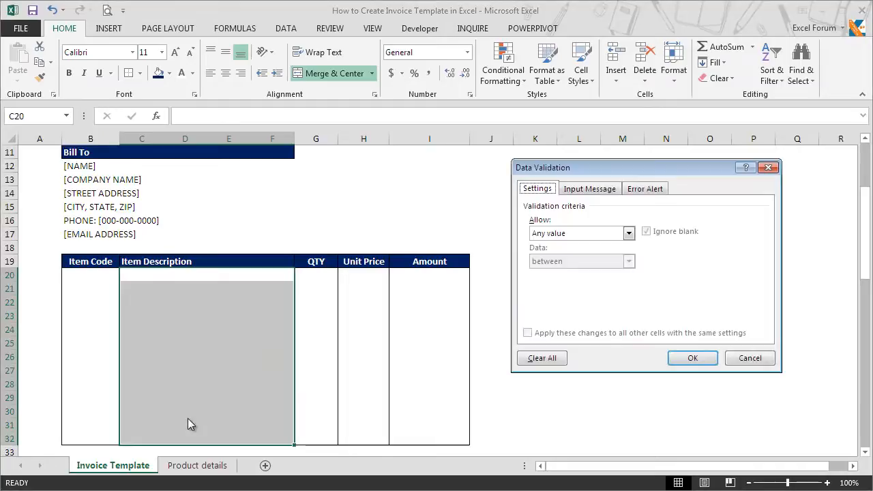
click(628, 233)
click(600, 272)
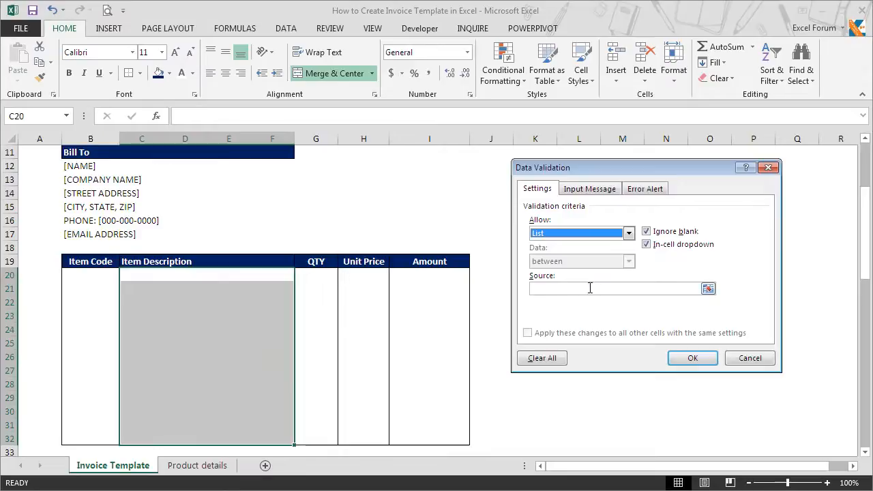
Set the validation list source to the item names in A2 to A10 of the Product details sheet and apply it
click(590, 290)
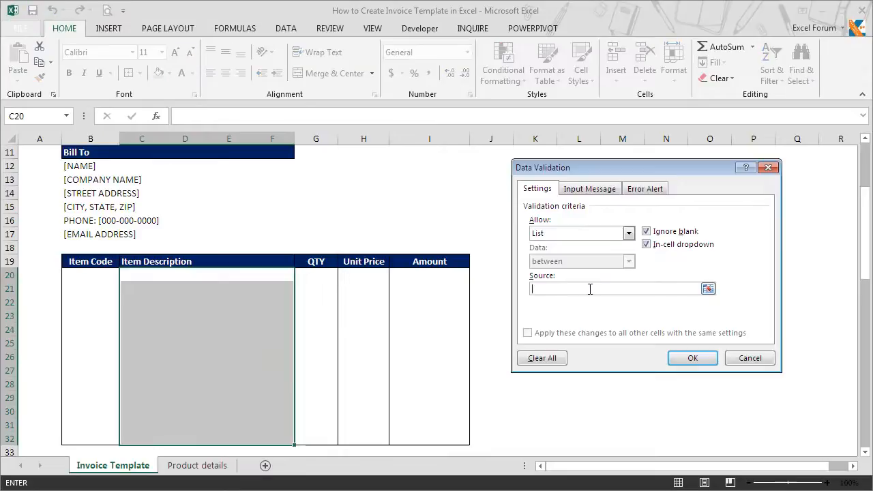
click(708, 289)
click(218, 469)
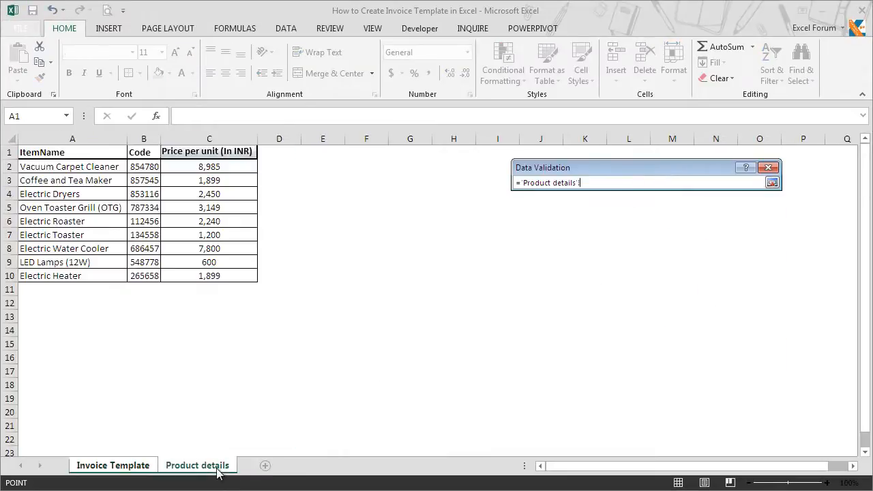
drag(94, 172, 90, 277)
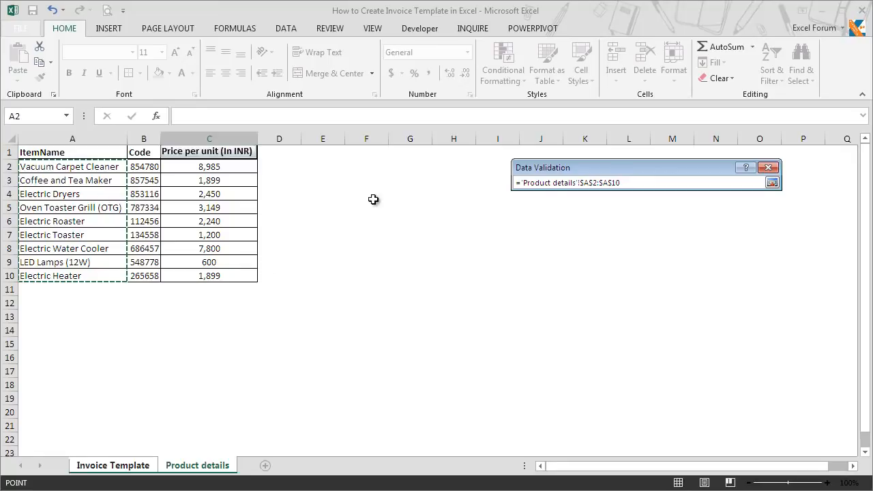
click(775, 184)
click(692, 359)
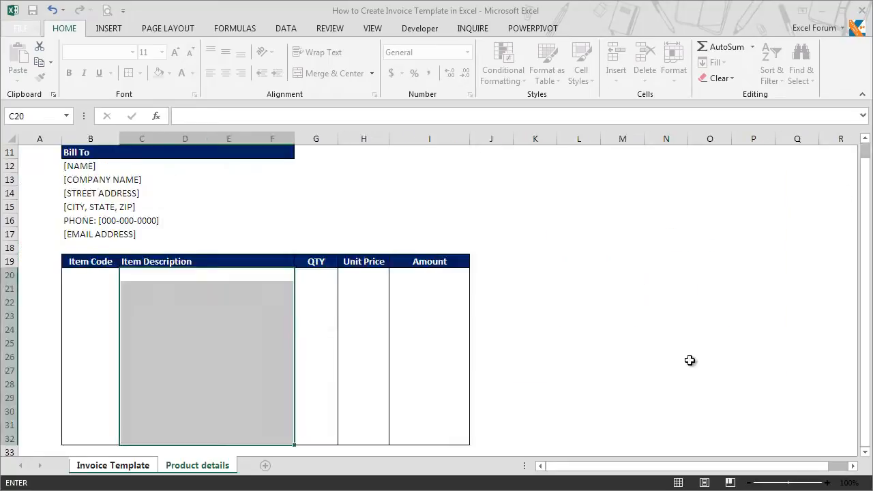
click(299, 276)
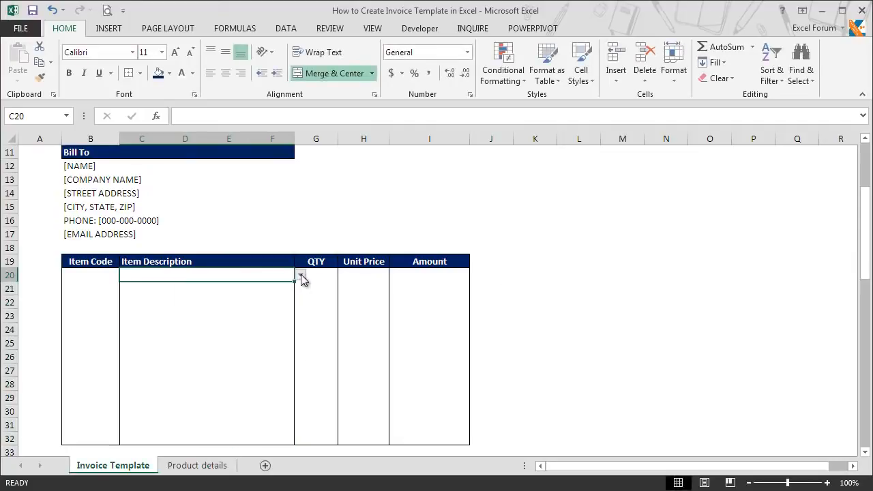
Choose Electric Dryers from the validation list as the item description in C20
click(300, 274)
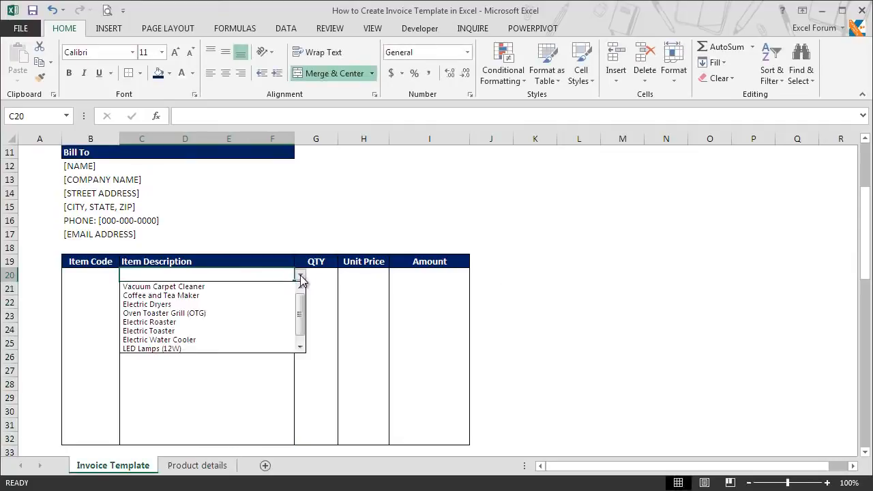
click(277, 307)
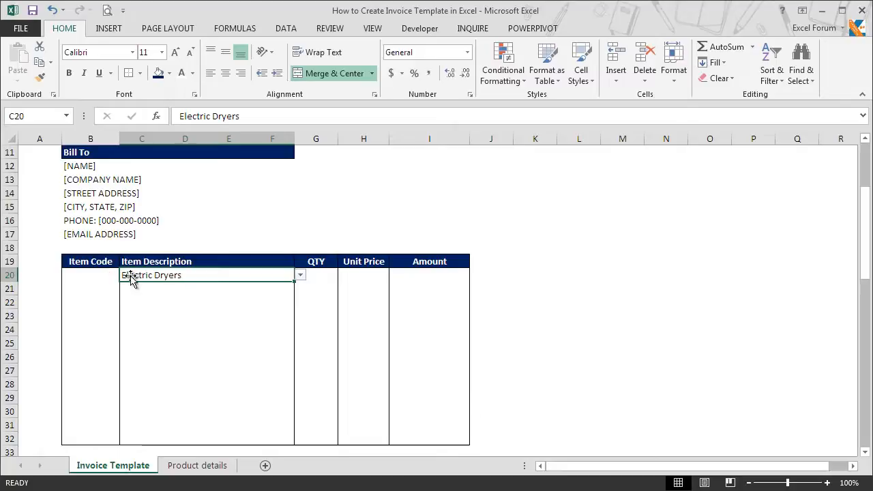
Start a VLOOKUP formula in Item Code cell B20 with C20 as the lookup value
click(109, 277)
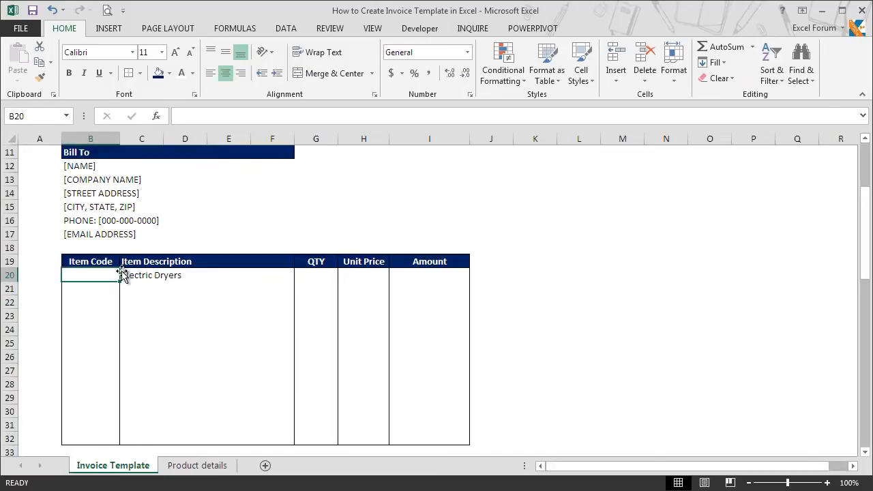
text(=vlok)
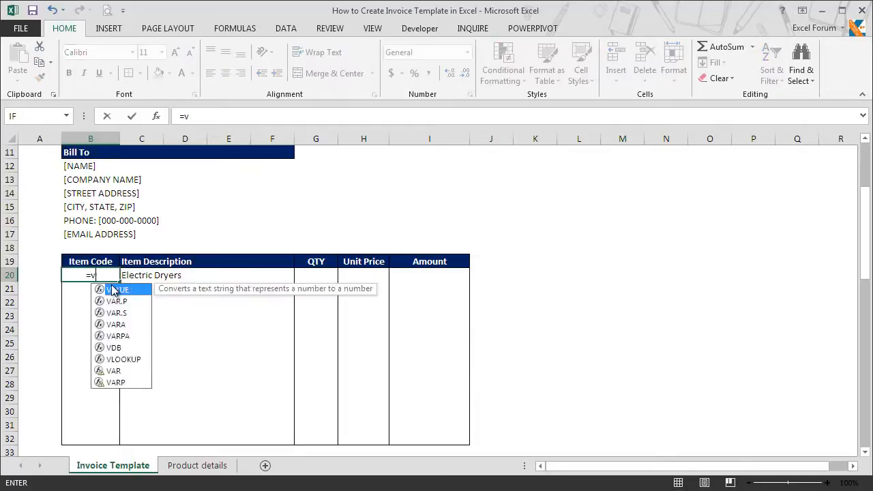
key(BackSpace)
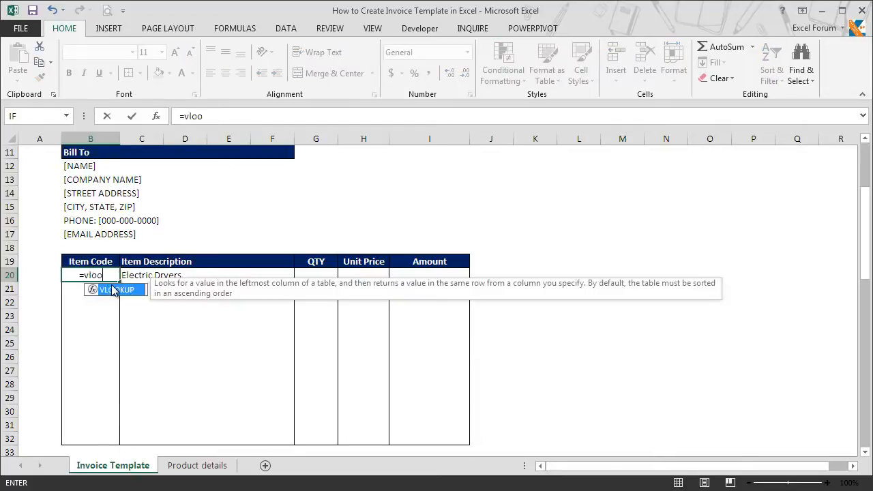
double_click(113, 289)
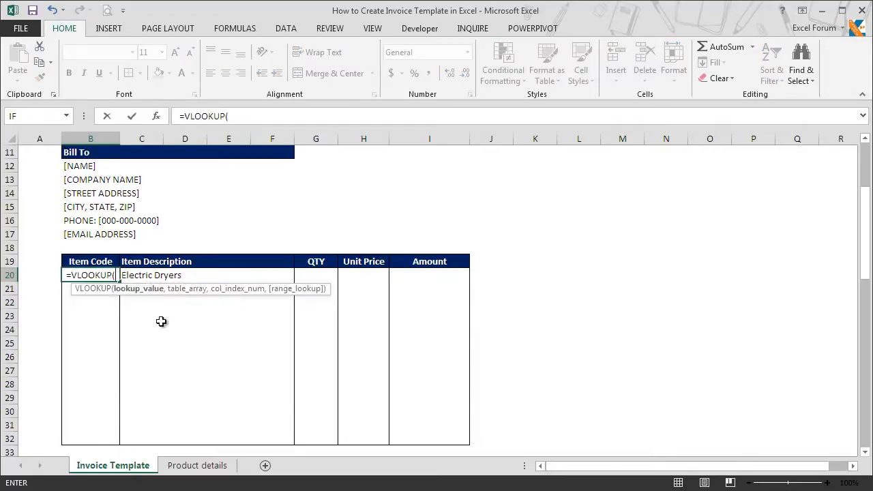
click(163, 278)
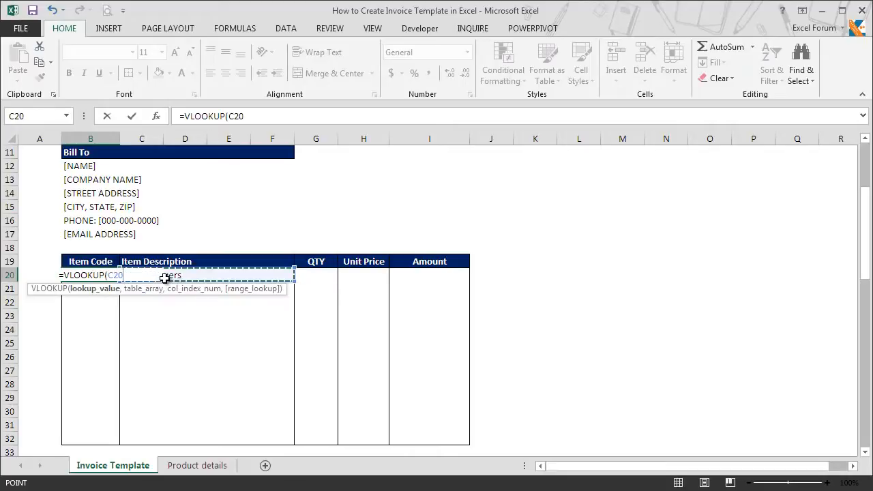
text(,)
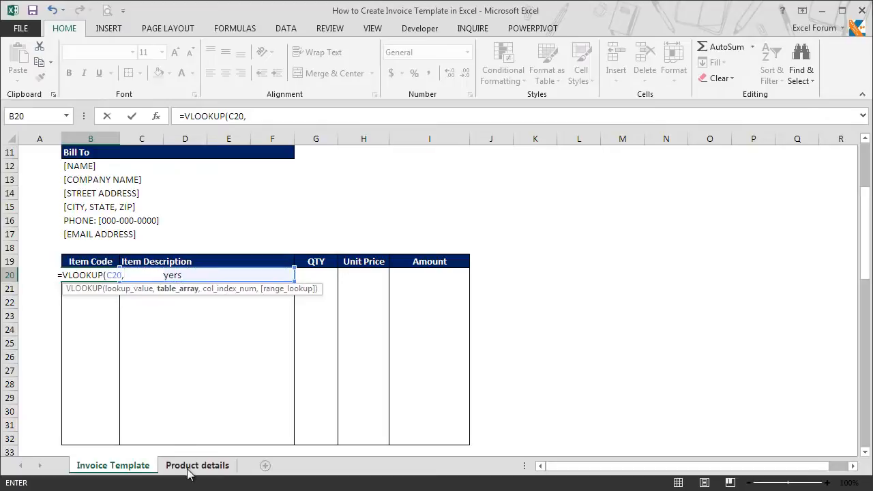
Complete the lookup with absolute range $A$2:$C$10 of the Product details sheet, column index 2 and exact match 0
click(188, 469)
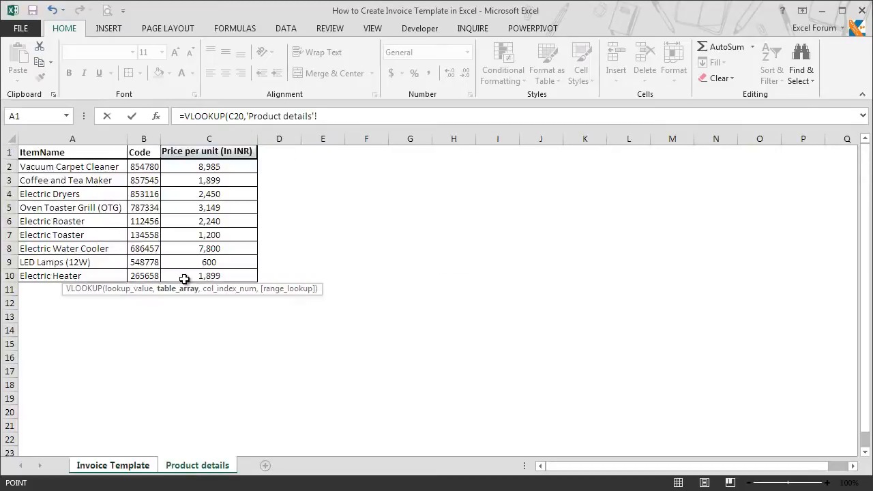
click(80, 165)
drag(79, 165, 187, 278)
key(F4)
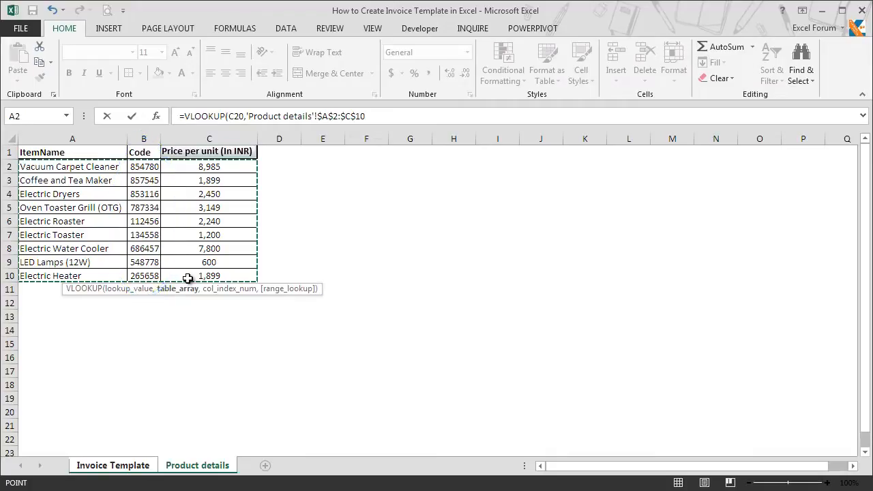
text(,2)
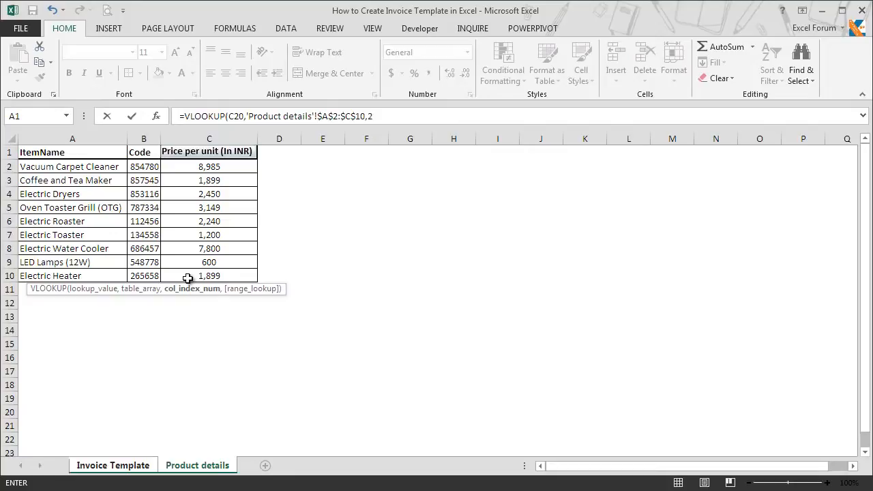
text(,)
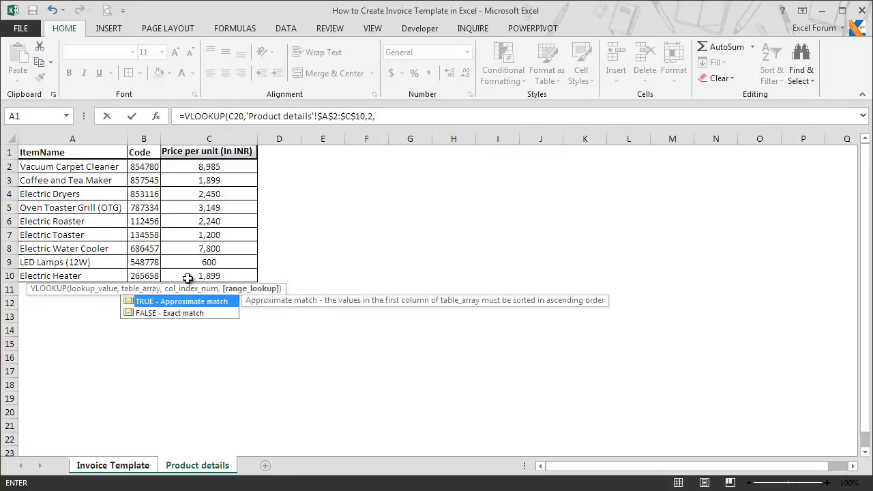
text(0)
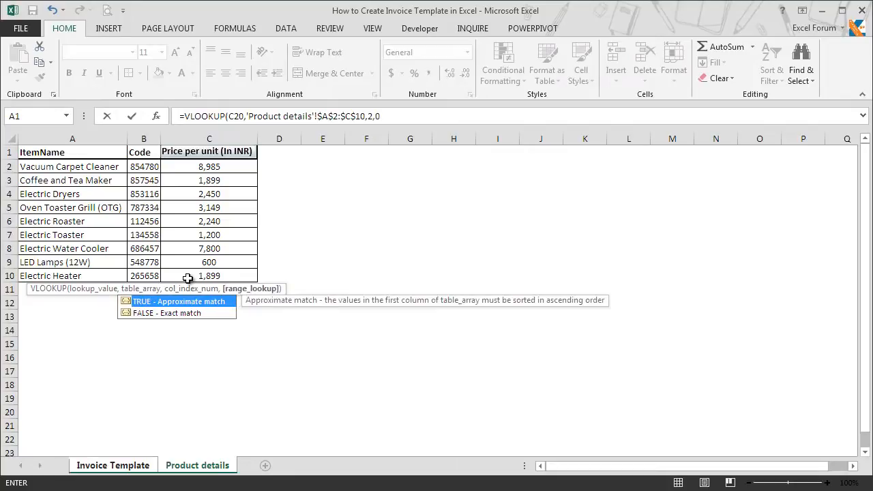
key(Return)
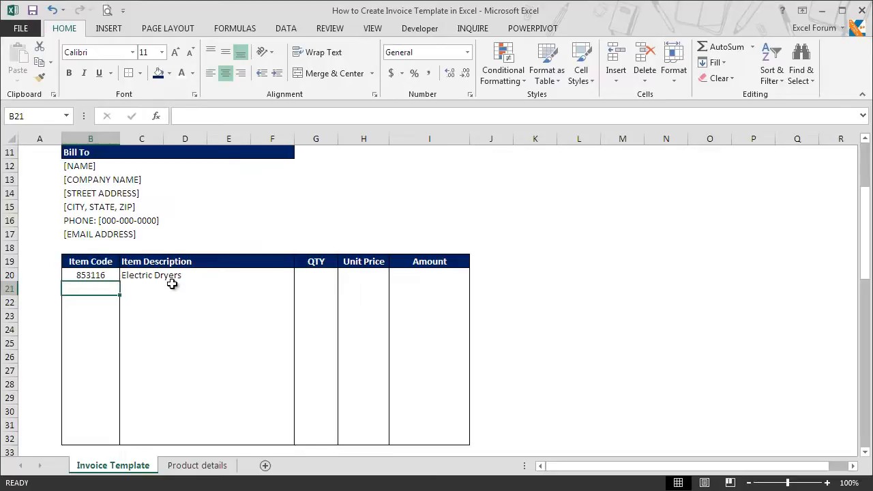
Copy the lookup in B20 and paste only its formula into the Item Code cells B20 to B32
click(93, 275)
key(ctrl+c)
key(shift+Down)
key(shift+Down)
key(shift+Down)
key(shift+Down)
key(shift+Down)
key(shift+Down)
key(shift+Down)
key(shift+Down)
key(shift+Down)
key(shift+Down)
key(shift+Down)
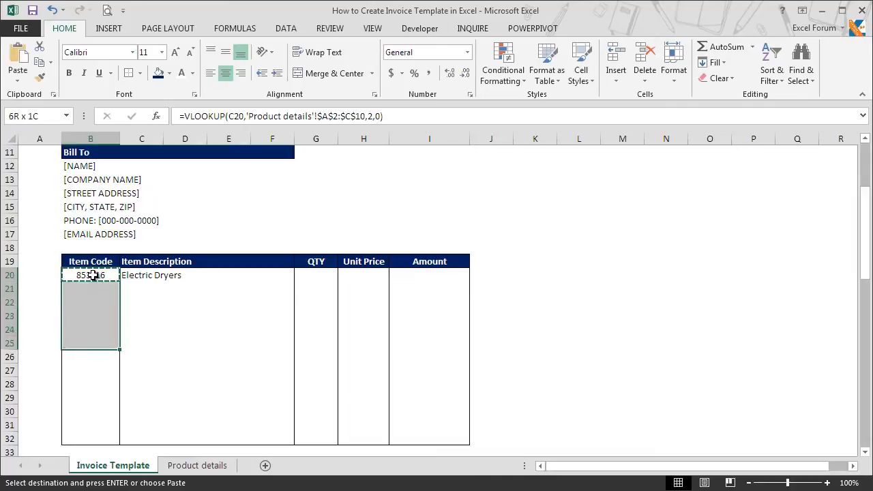
key(ctrl+alt+v)
key(f)
click(699, 358)
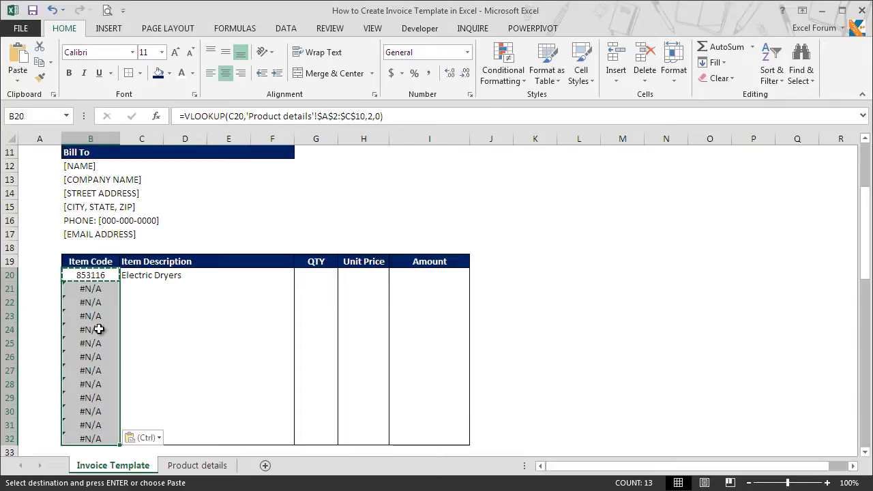
click(98, 306)
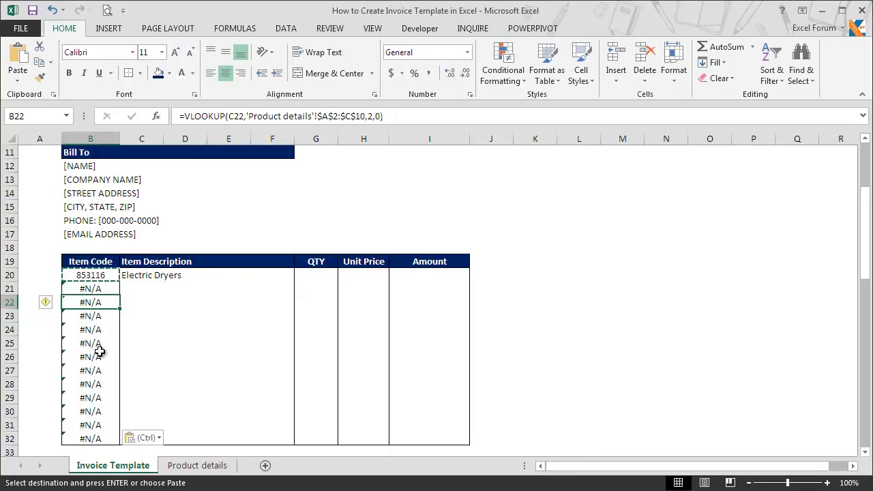
Wrap the lookup formula in B20 in IFERROR so that errors return empty text ""
click(96, 274)
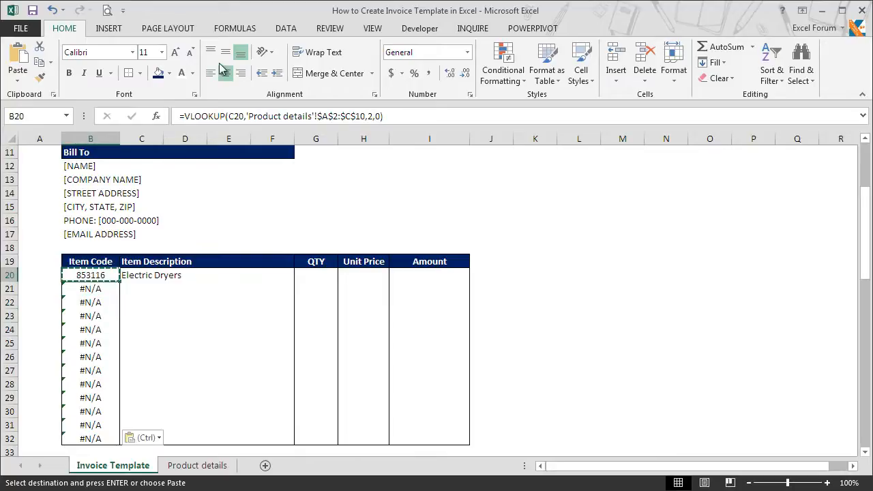
click(183, 119)
text(IF)
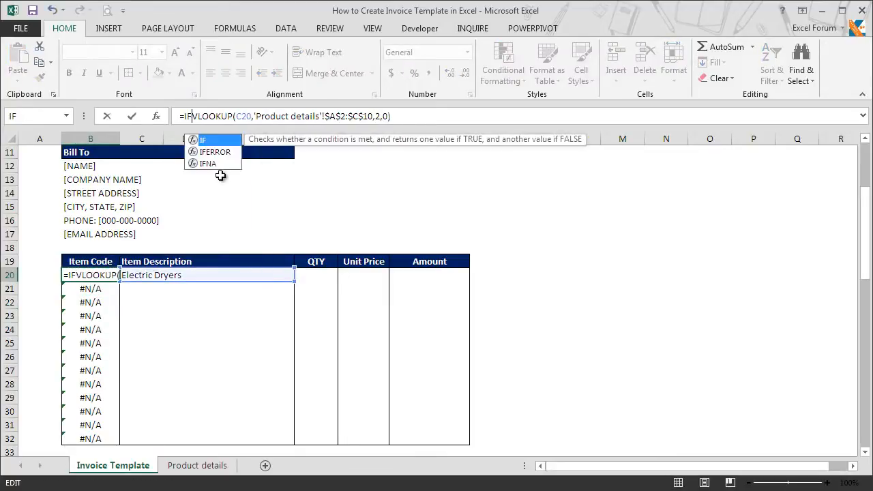
text(ERROR()
click(445, 116)
text(,)
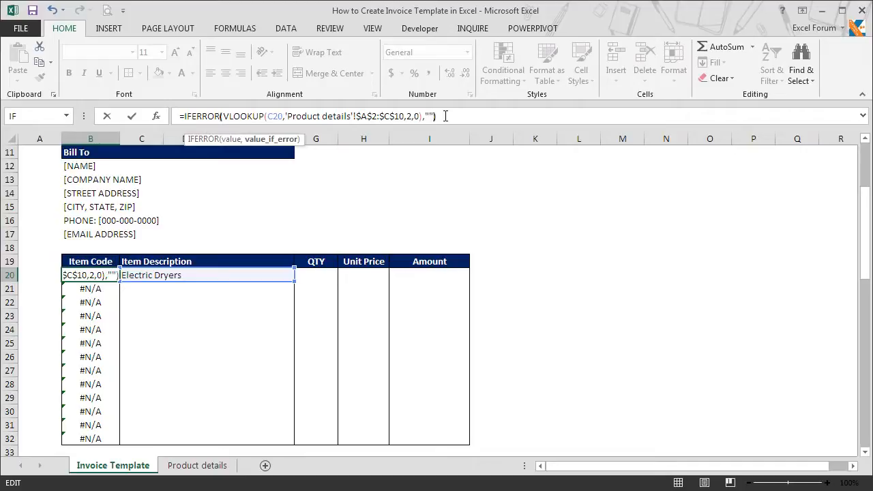
text(""))
key(Return)
Copy the IFERROR lookup in B20 and paste it as formulas only over Item Code cells B20 to B32
key(Up)
key(ctrl+c)
key(ctrl+shift+Down)
key(ctrl+v)
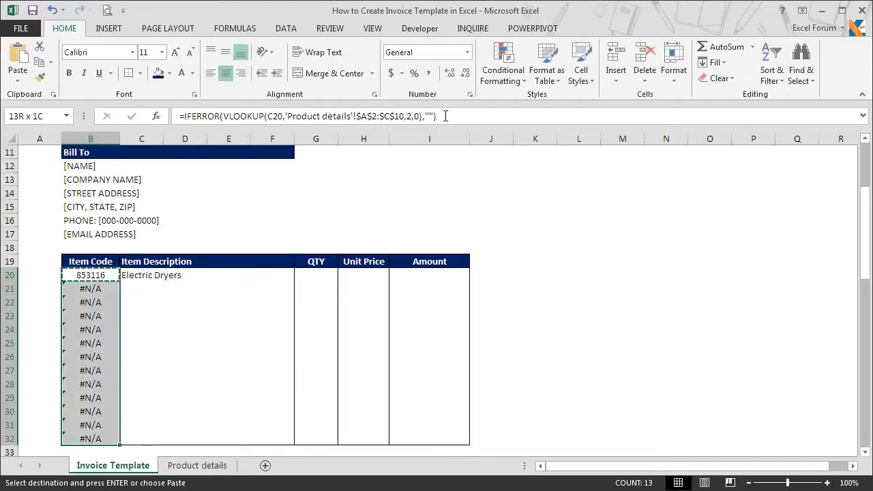
key(alt+e)
key(s)
key(f)
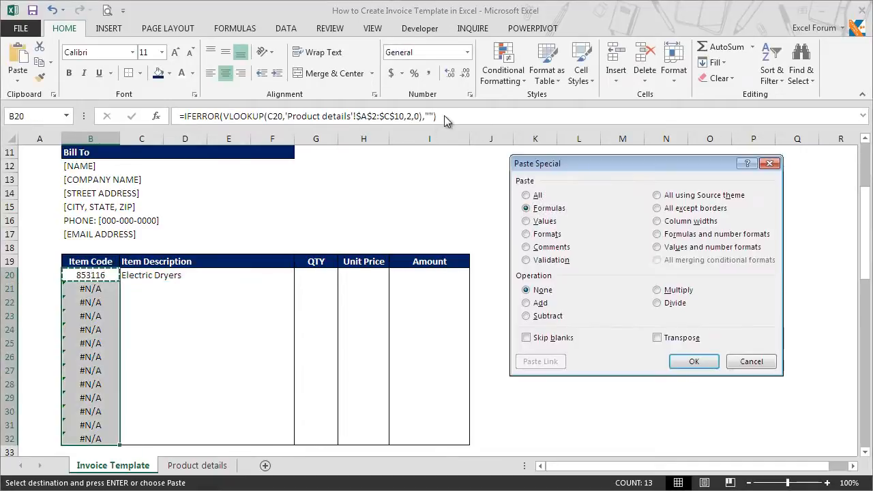
key(Return)
key(Down)
key(Escape)
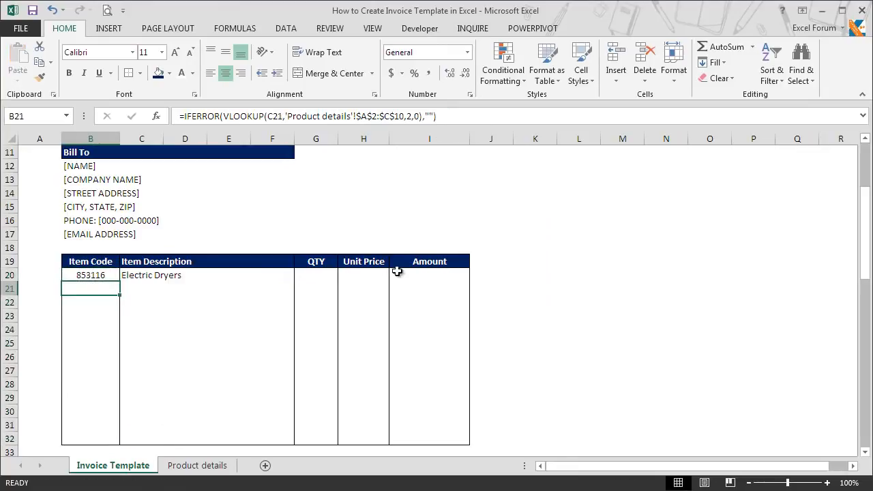
Copy the full formula text of Item Code cell B20 into Unit Price cell H20 with its references unchanged
click(371, 275)
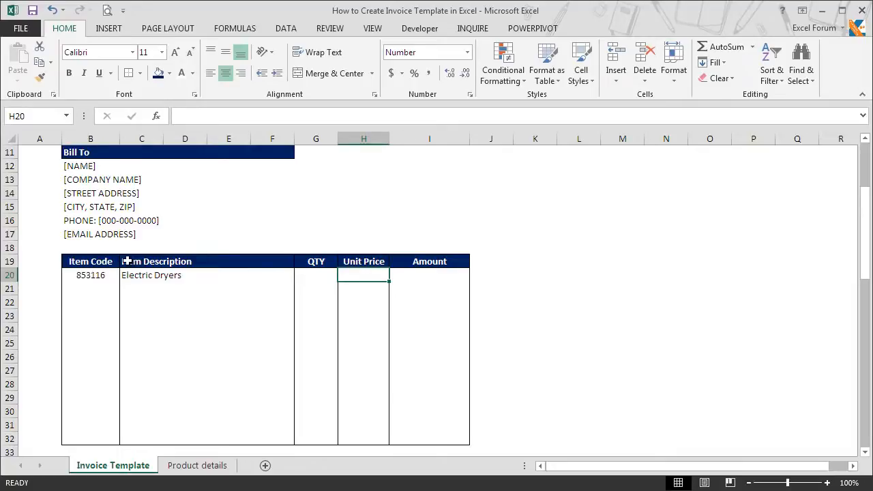
click(107, 276)
double_click(124, 280)
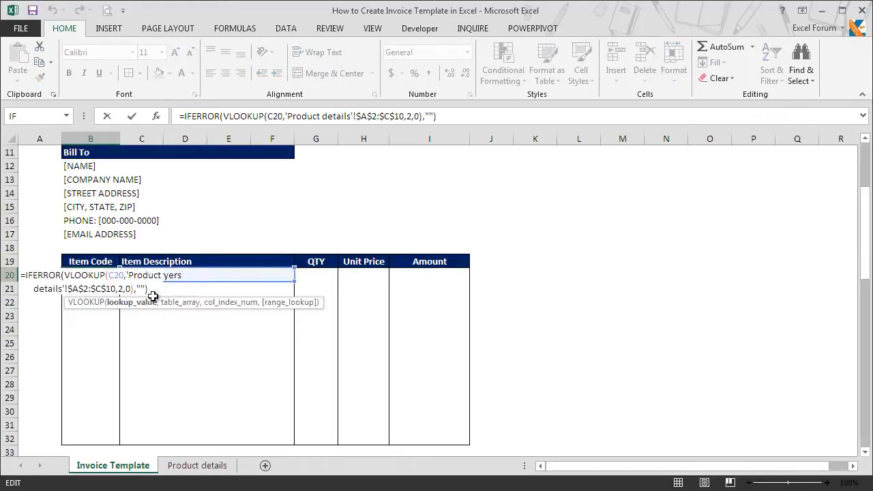
drag(151, 289, 16, 271)
key(ctrl+c)
key(Escape)
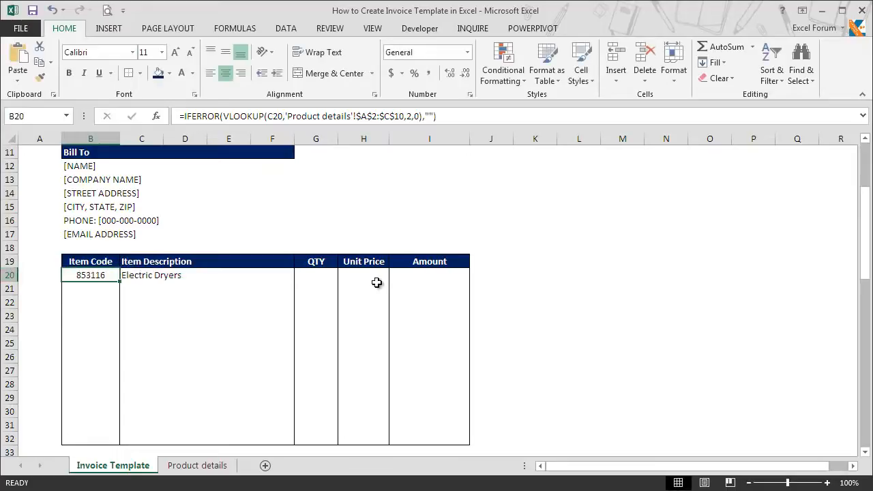
click(370, 274)
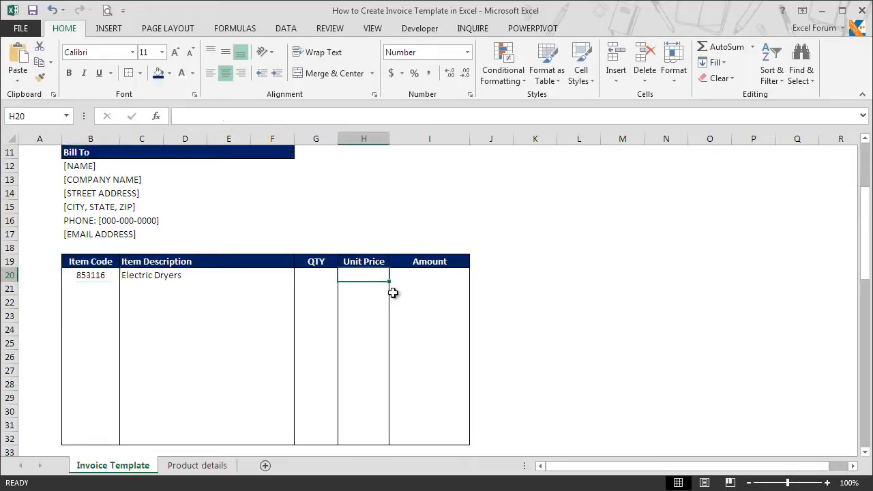
key(F2)
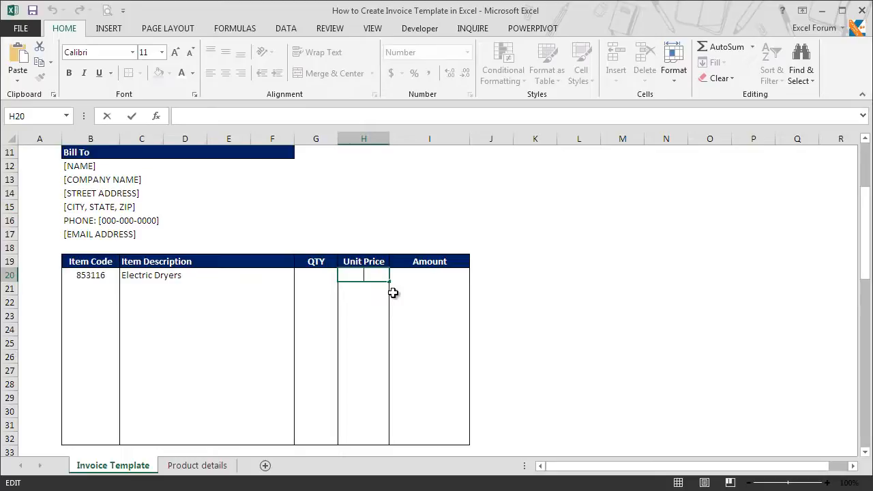
key(ctrl+v)
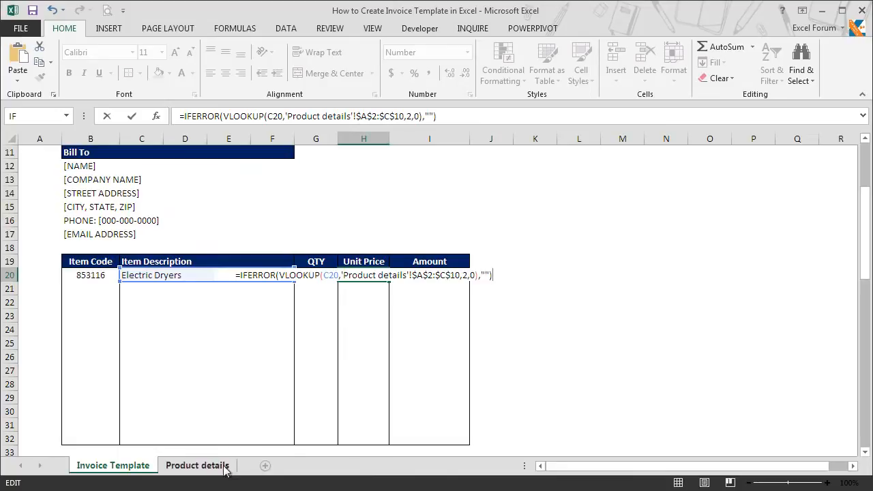
Set the VLOOKUP column index in the H20 formula to 3 and enter the formula
key(Left)
key(Left)
key(Left)
key(Left)
key(Left)
key(Left)
key(Left)
key(Left)
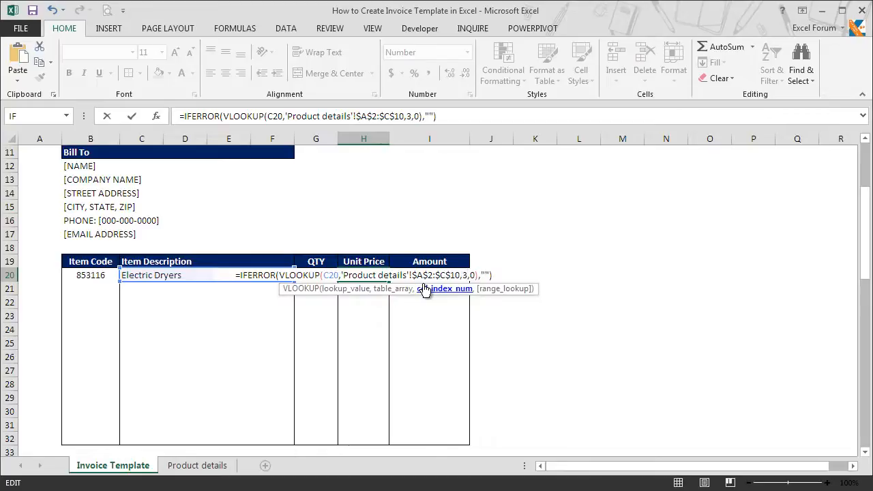
key(Return)
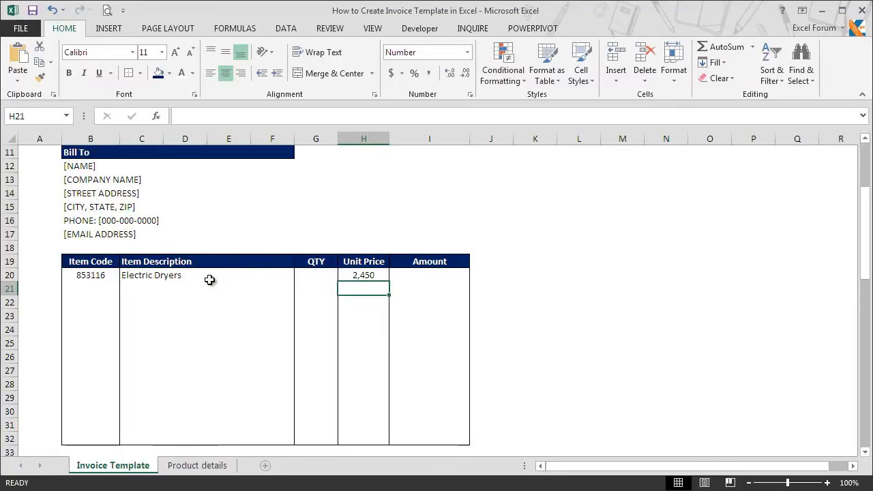
Check the Electric Dryers code and unit price on the Product details sheet, and return to the Invoice Template sheet
click(201, 472)
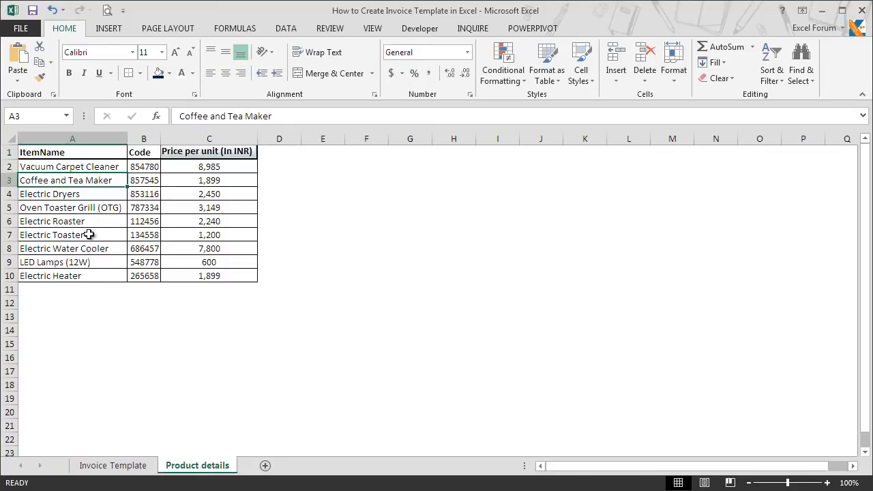
click(94, 193)
mouse_move(123, 203)
mouse_down()
mouse_move(14, 197)
mouse_move(175, 199)
mouse_up()
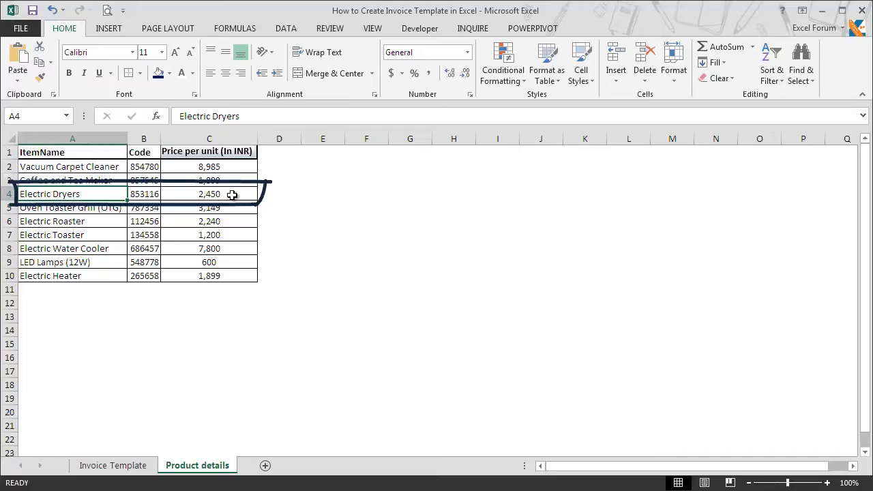
key(ctrl+Page_Up)
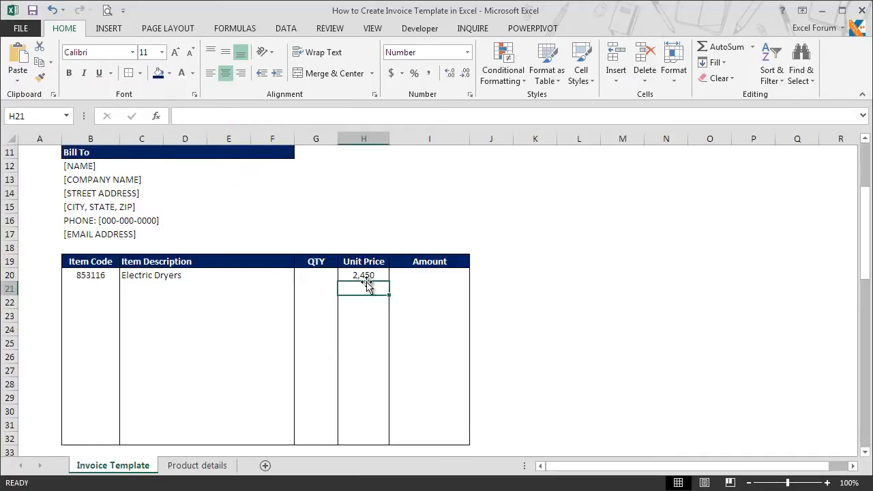
Copy the Unit Price lookup in H20 and paste it as formulas only over cells H20 to H32
click(364, 275)
key(ctrl+c)
key(shift+Down)
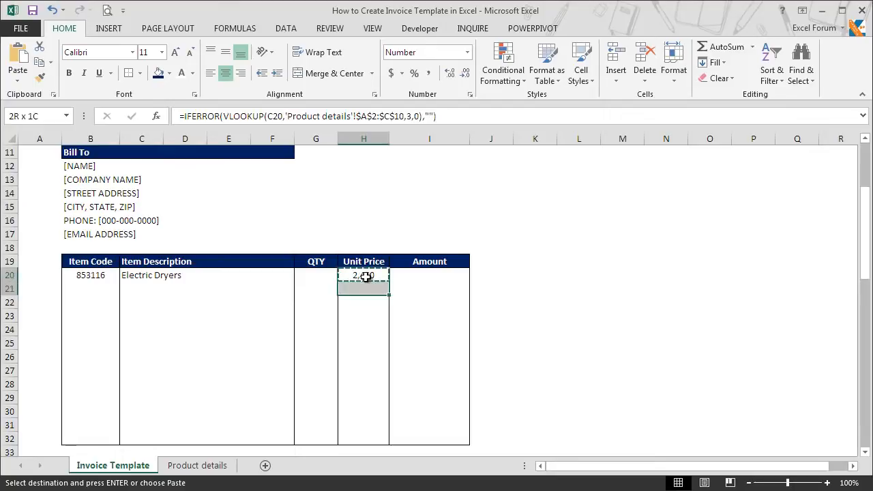
key(shift+Down)
key(shift+Down)
key(shift+Down)
key(shift+Down)
key(shift+Down)
key(shift+Down)
key(shift+Down)
key(shift+Down)
key(shift+Down)
key(shift+Down)
key(shift+Down)
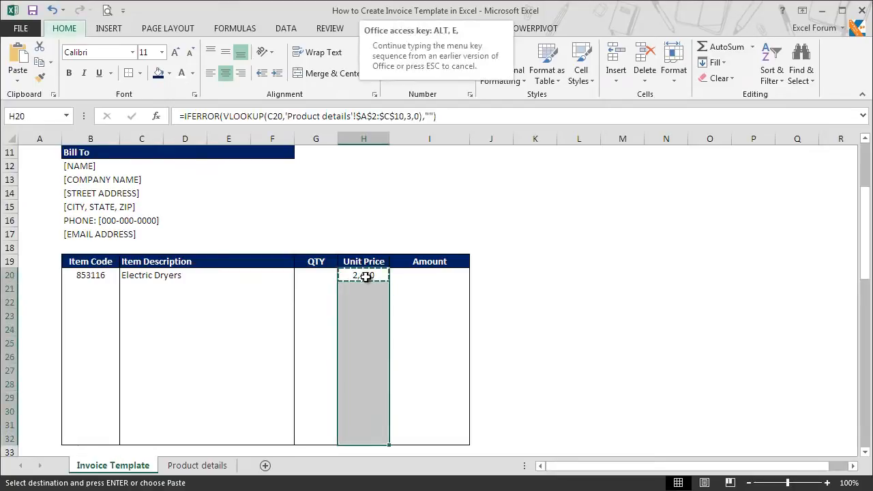
key(ctrl+alt+v)
key(f)
key(Return)
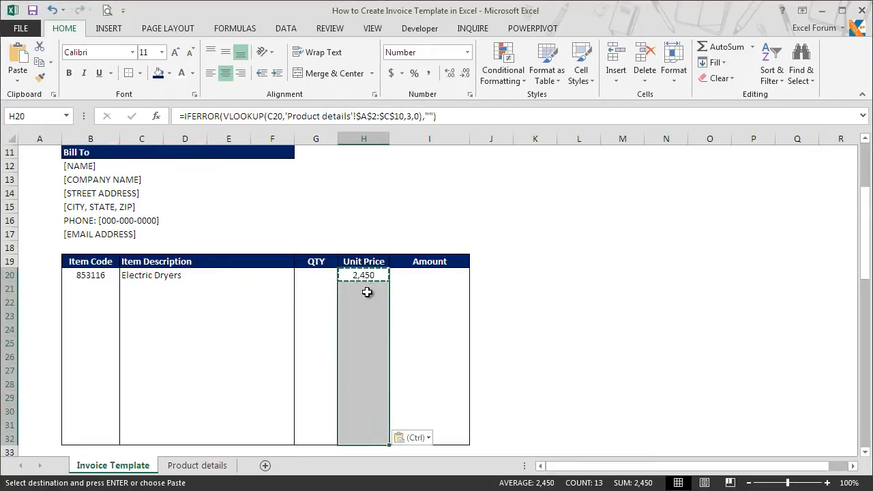
click(367, 292)
key(Escape)
Enter =IFERROR(H20*G20,"") in Amount cell I20 to multiply the unit price by the quantity
key(Up)
key(Right)
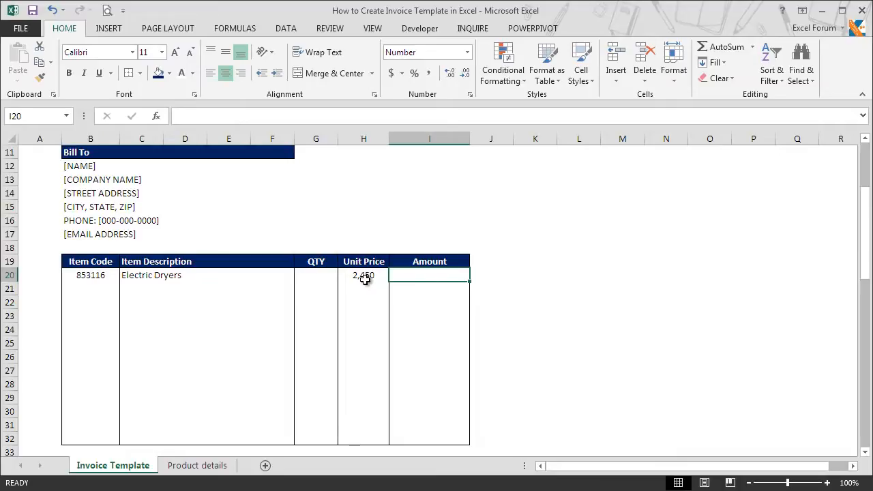
text(=if)
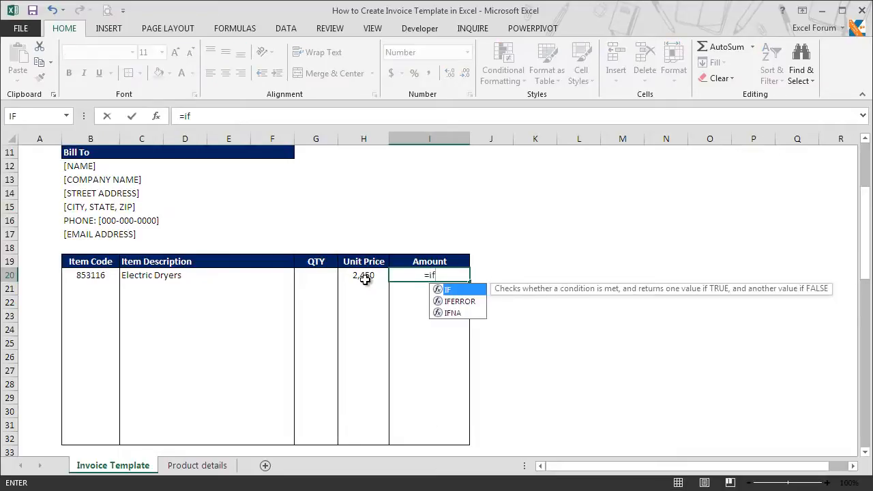
key(Down)
key(Tab)
click(365, 280)
text(*)
key(Left)
key(Left)
text(,""))
key(ctrl+Return)
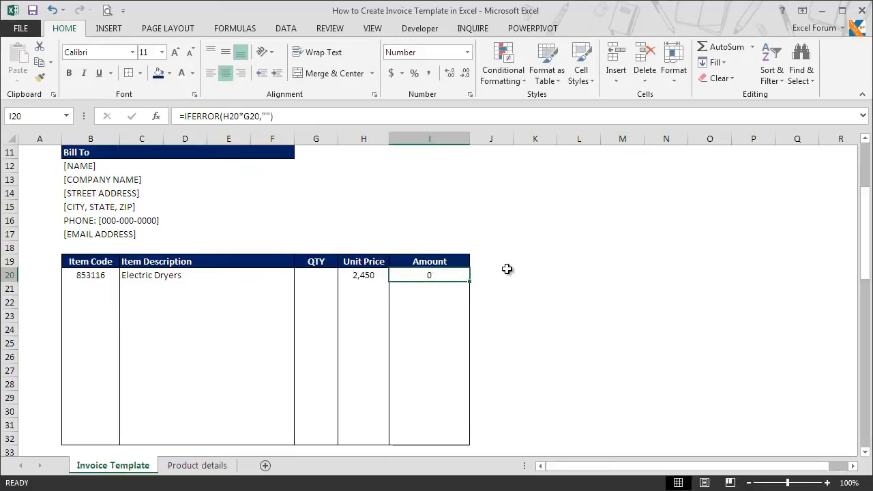
Copy the Amount formula in I20 and paste it as formulas only over cells I20 to I32
key(ctrl+c)
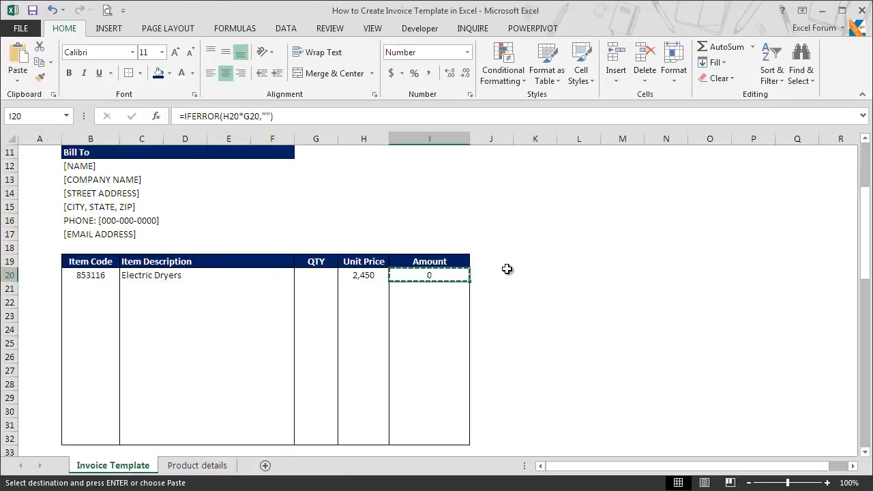
key(shift+Down)
key(shift+Down)
key(shift+Down)
key(shift+Down)
key(shift+Down)
key(shift+Down)
key(shift+Down)
key(shift+Down)
key(shift+Down)
key(shift+Down)
key(shift+Down)
key(shift+Down)
key(ctrl+alt+v)
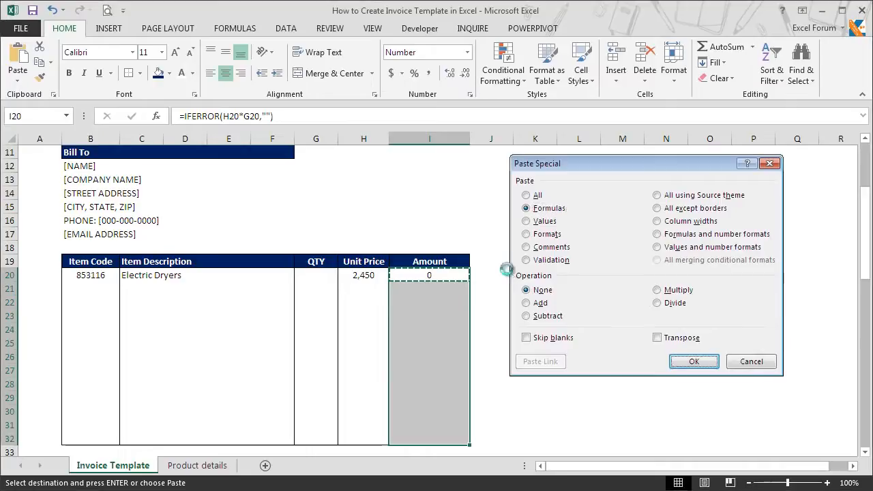
key(Return)
click(445, 290)
key(Escape)
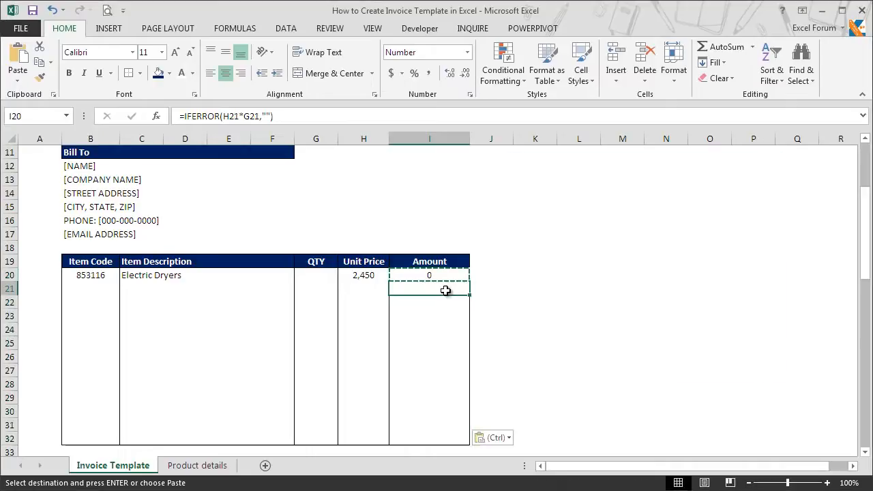
Enter the labels SUBTOTAL, TAX AMOUNT, DISCOUNT and TOTAL in cells H34 to H37 below the item table
key(Down)
key(Down)
key(Down)
key(Down)
key(Down)
key(Down)
key(Down)
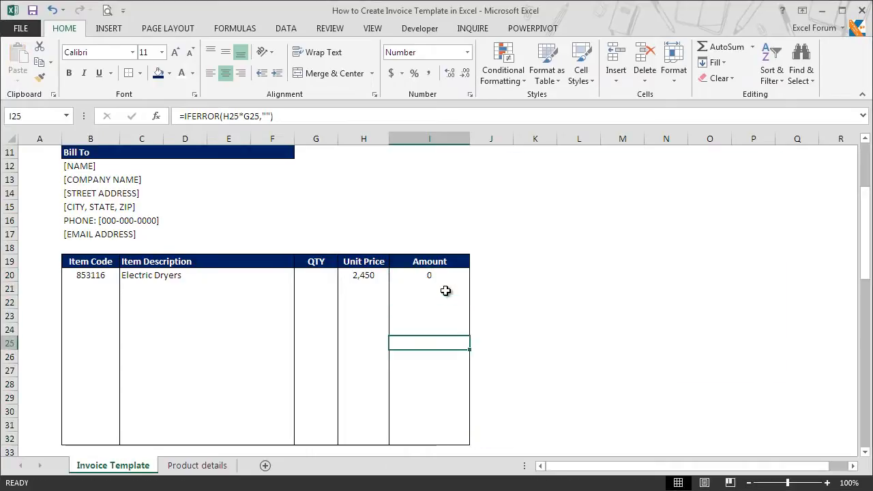
key(Left)
key(Down)
key(Down)
key(Down)
key(Down)
key(Down)
key(Down)
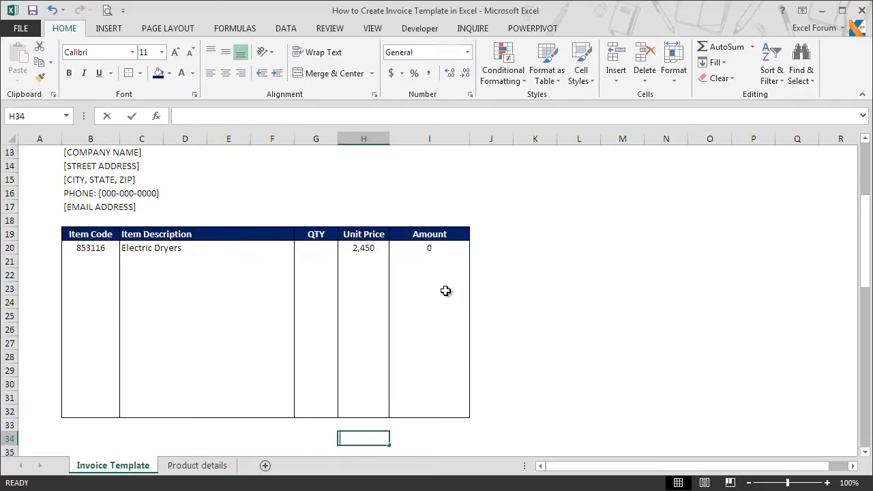
text(SUBTOTAL)
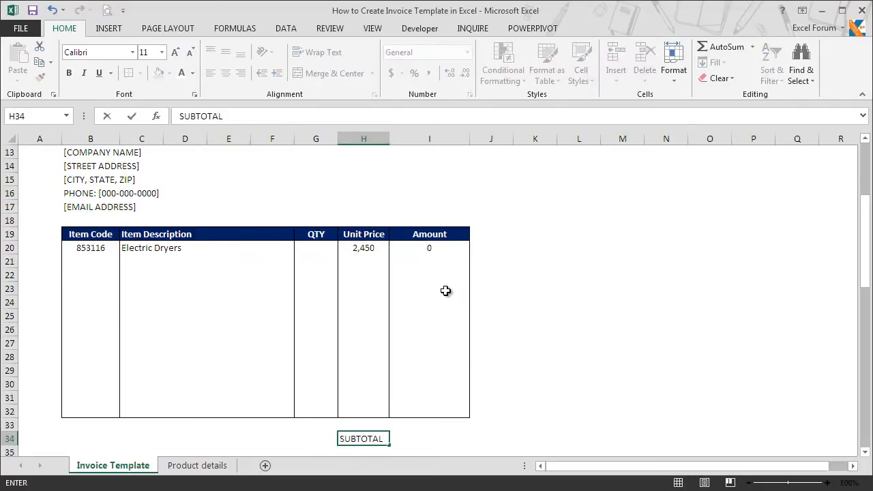
key(Return)
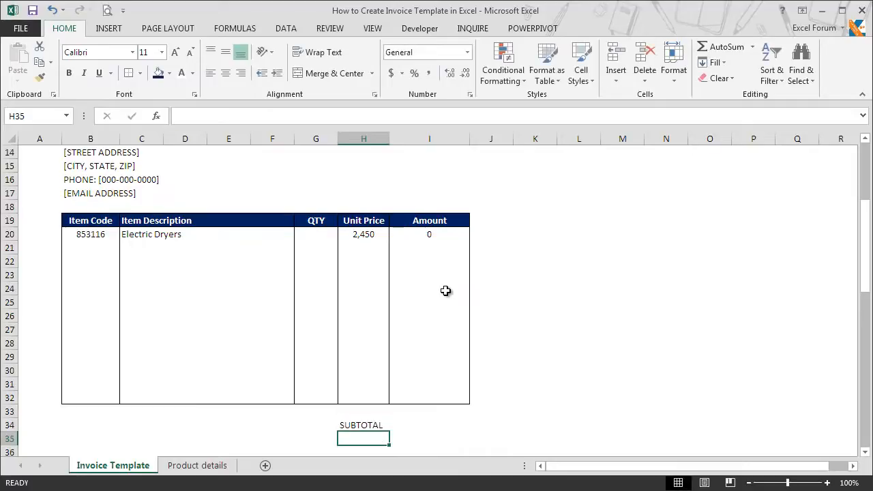
text(TAX AMOUNT)
key(Return)
text(DISCOUN)
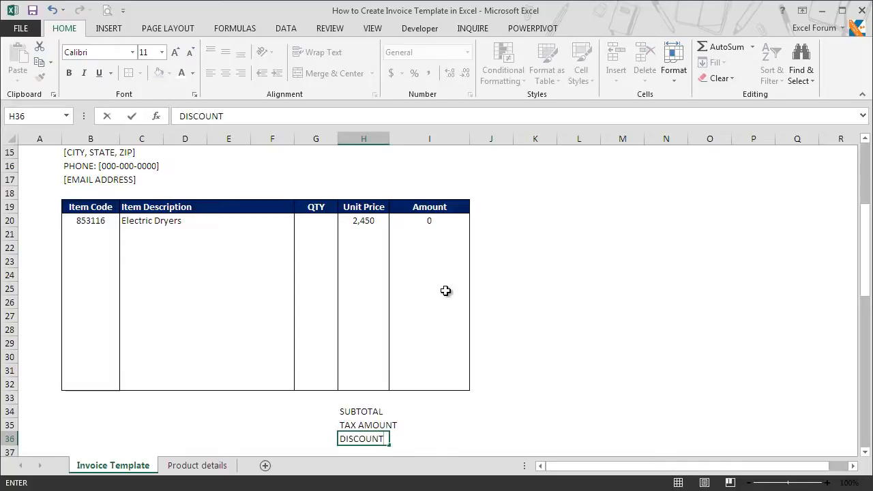
key(Return)
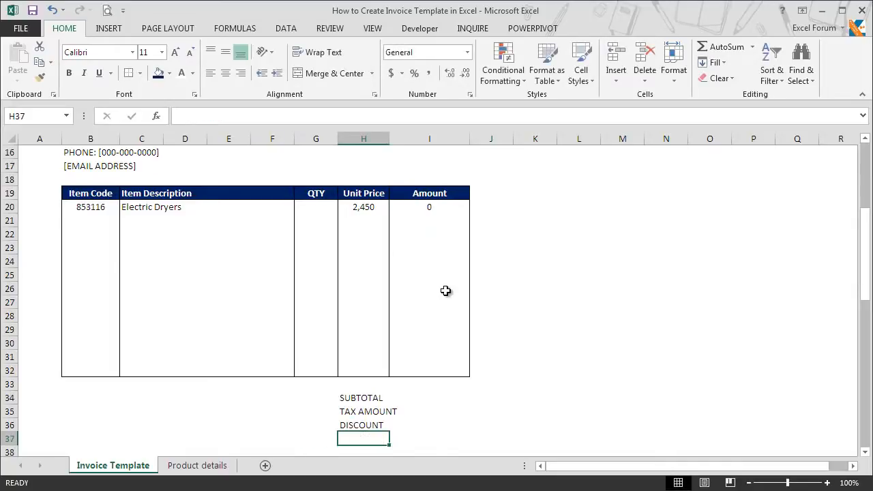
text(TOTAL)
key(Return)
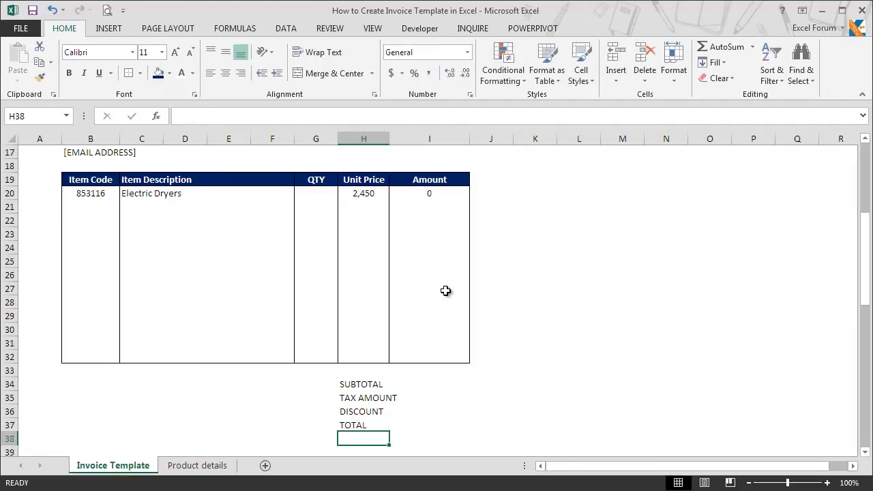
Apply all borders to the summary value cells I34 to I37
drag(434, 383, 434, 429)
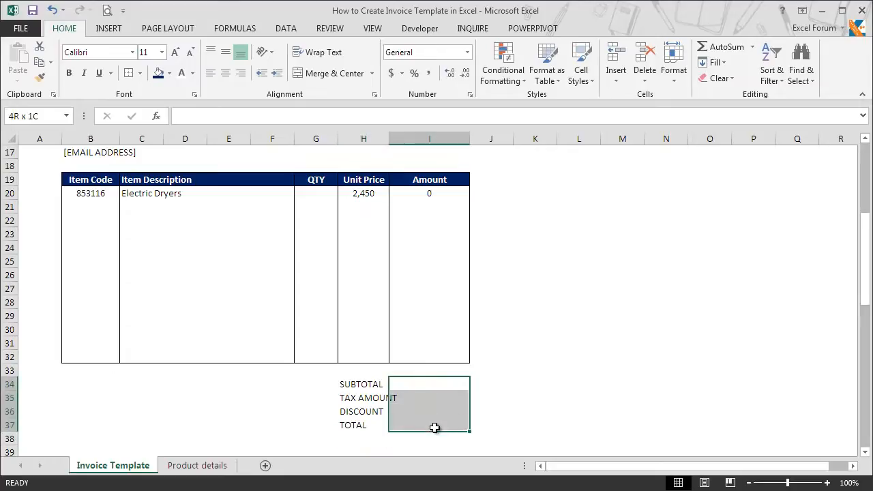
click(139, 73)
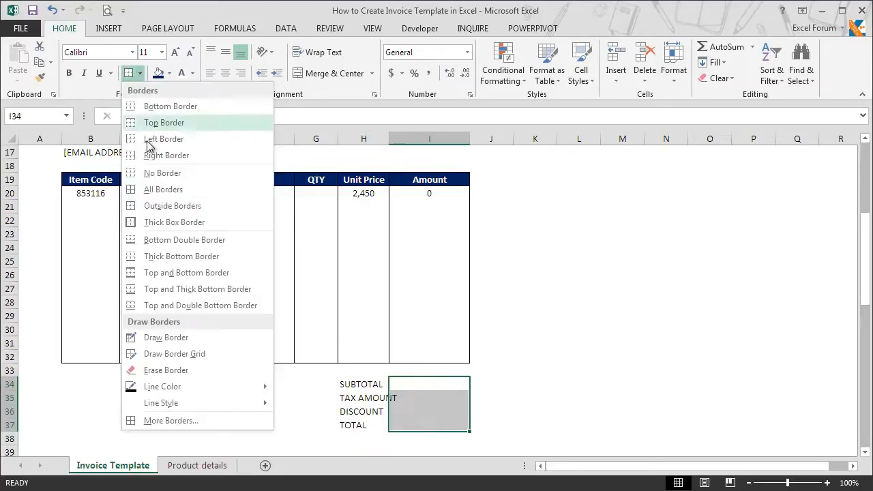
click(150, 190)
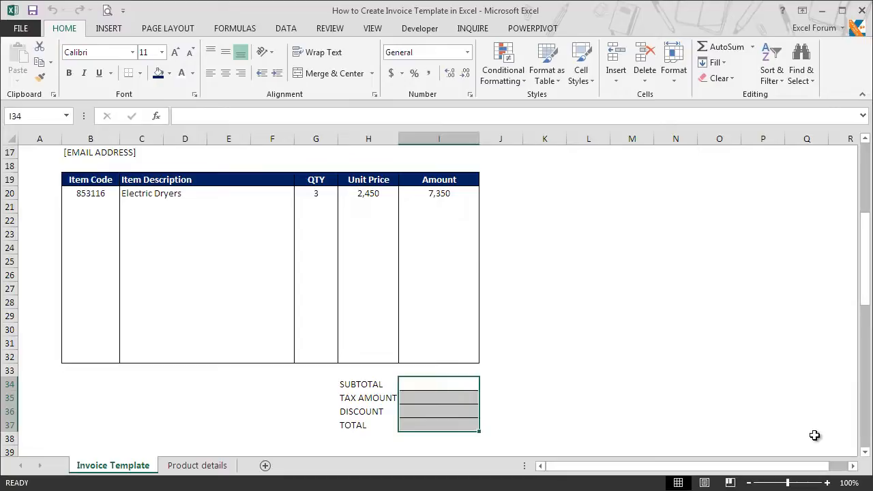
Format cells I34 to I37 as Currency with the Rs. English (India) symbol and 0 decimal places, and centre them
key(ctrl+1)
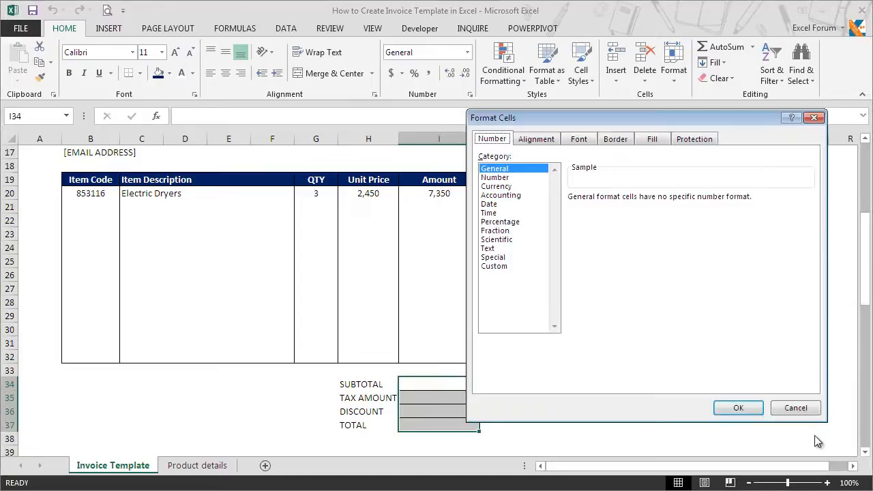
click(537, 187)
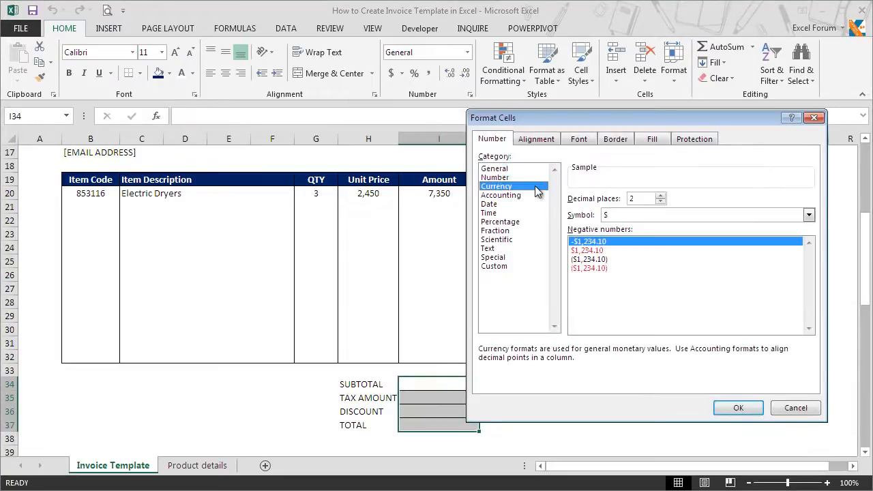
click(658, 215)
scroll(771, 264, down, 3)
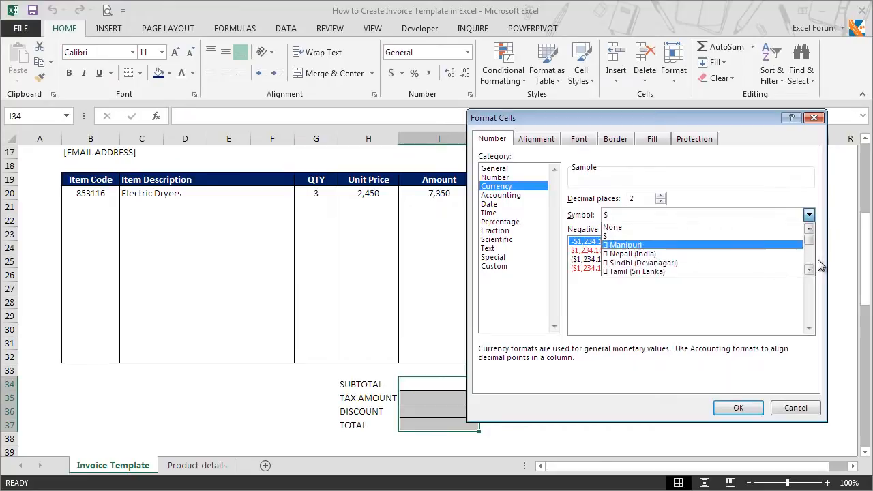
scroll(810, 264, down, 10)
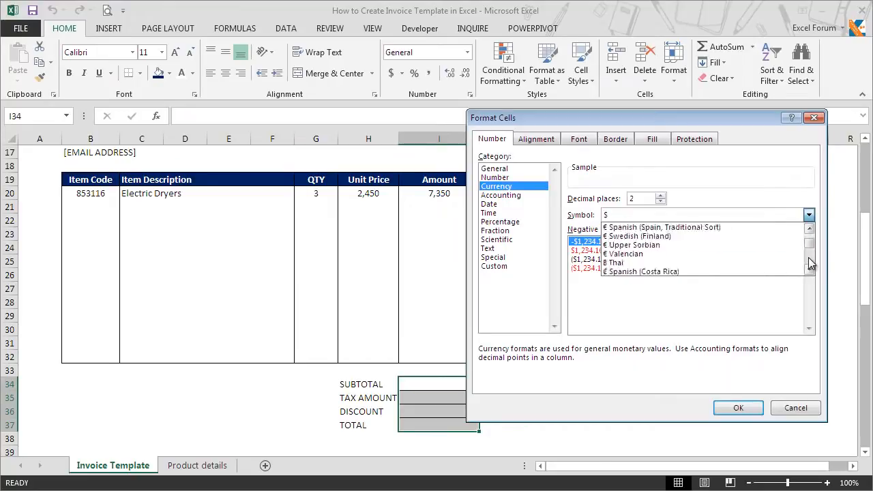
scroll(810, 264, down, 5)
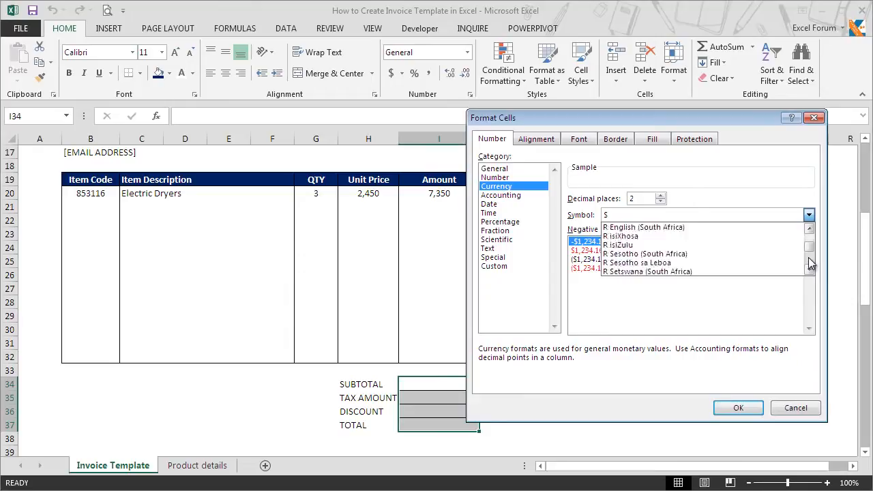
click(774, 244)
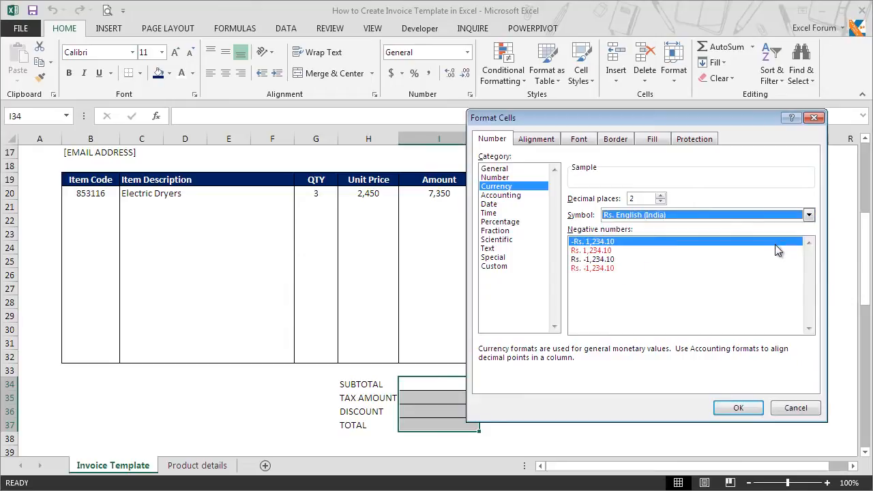
click(661, 202)
click(661, 201)
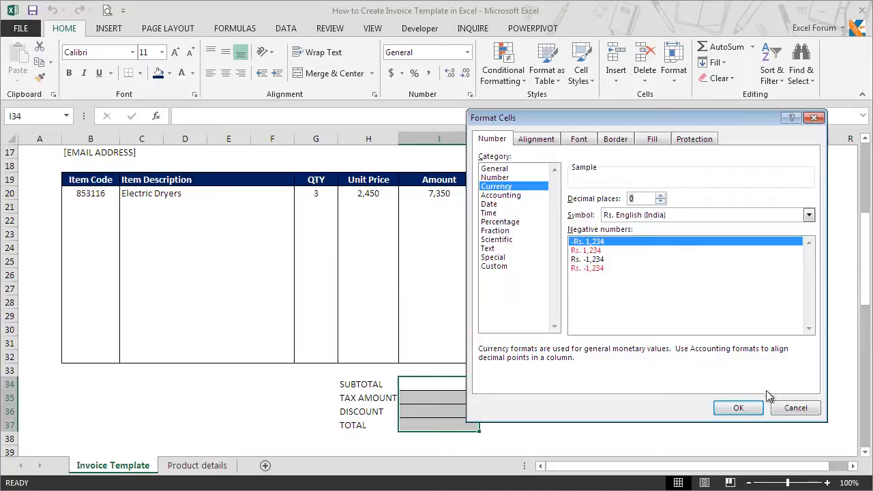
click(748, 409)
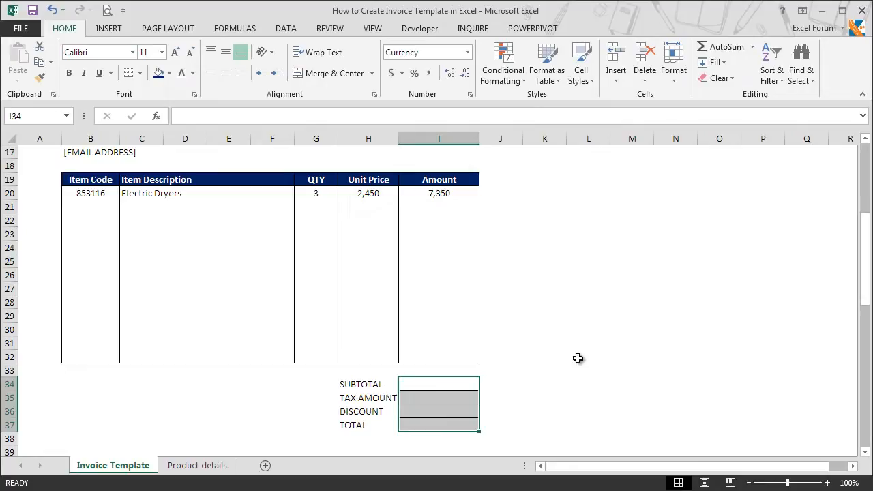
click(226, 74)
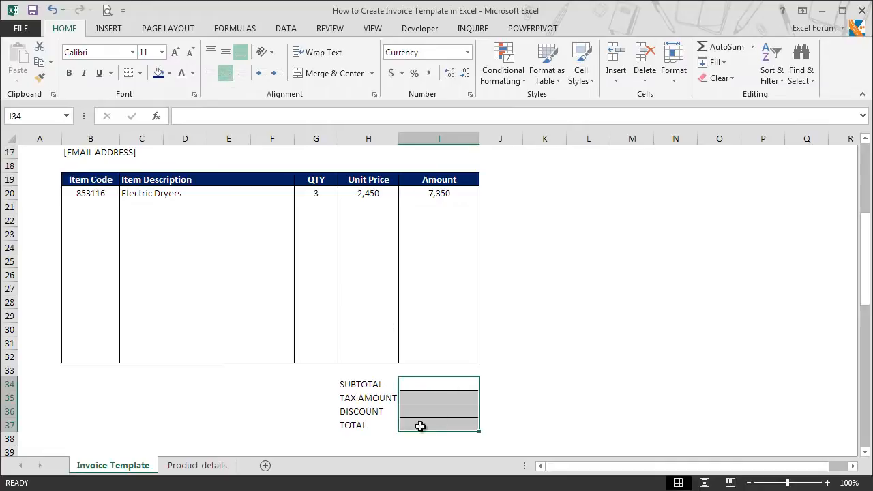
Give the TOTAL row cells H37 to I37 a double-line top border and make them bold
drag(379, 426, 407, 426)
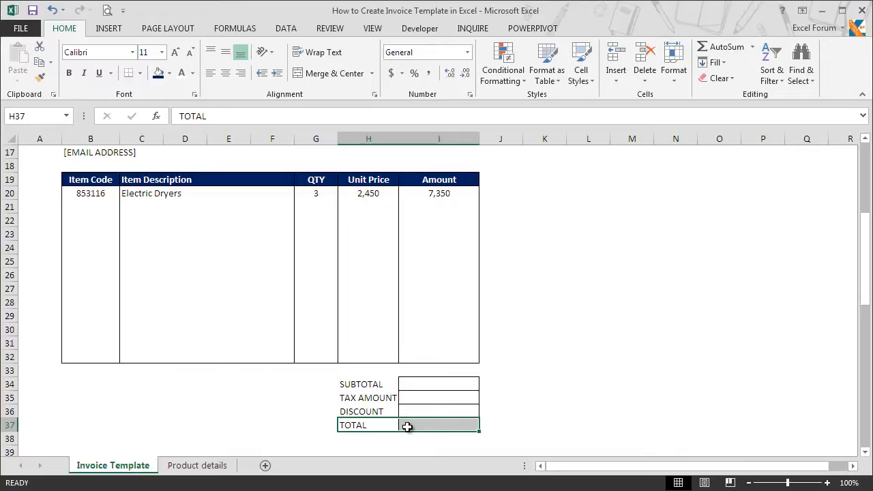
key(ctrl+1)
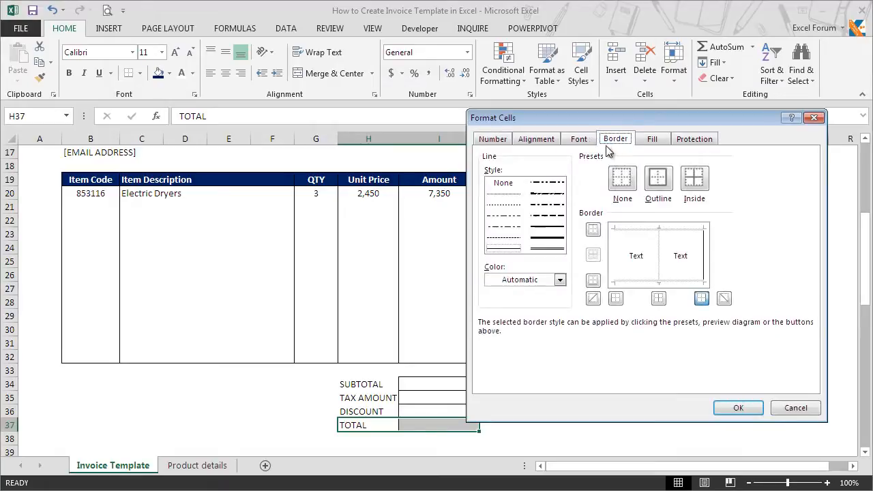
click(560, 249)
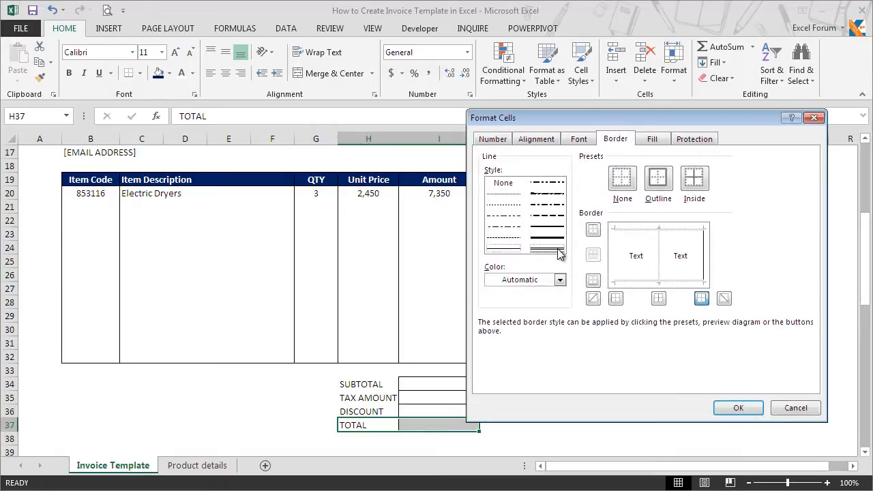
click(594, 232)
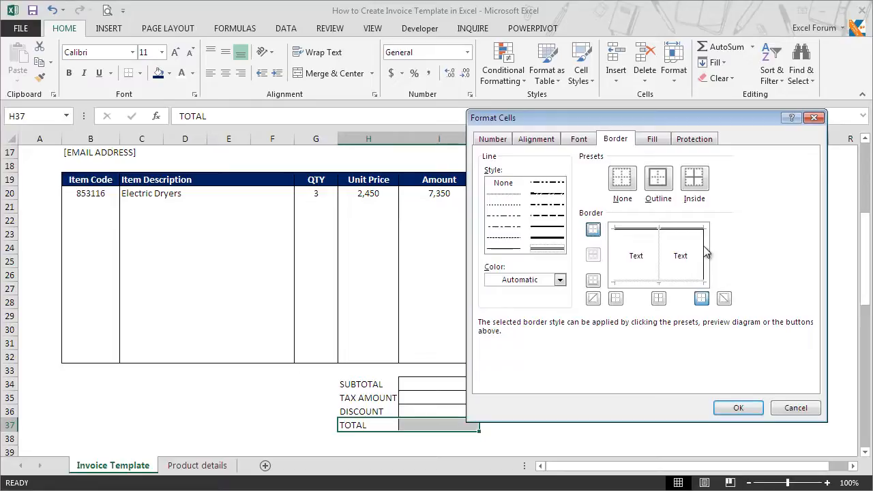
click(738, 408)
click(69, 73)
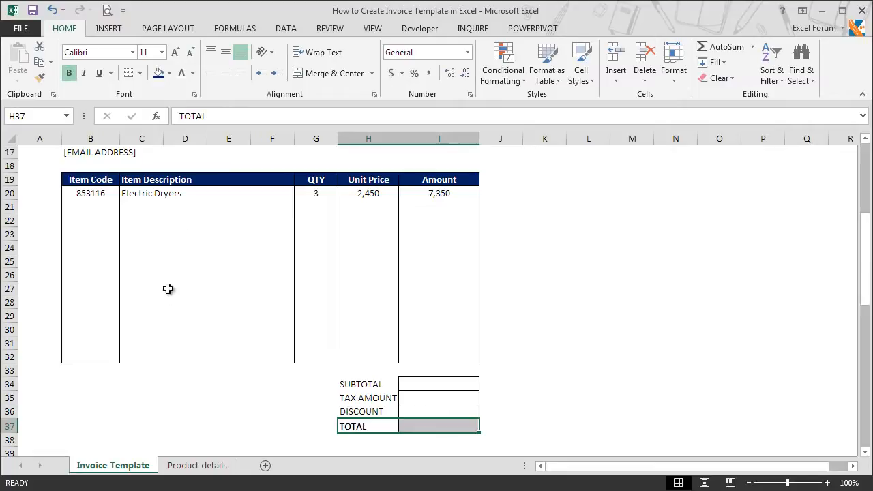
Calculate the SUBTOTAL in cell I34 with the formula =SUM(I20:I32)
click(447, 384)
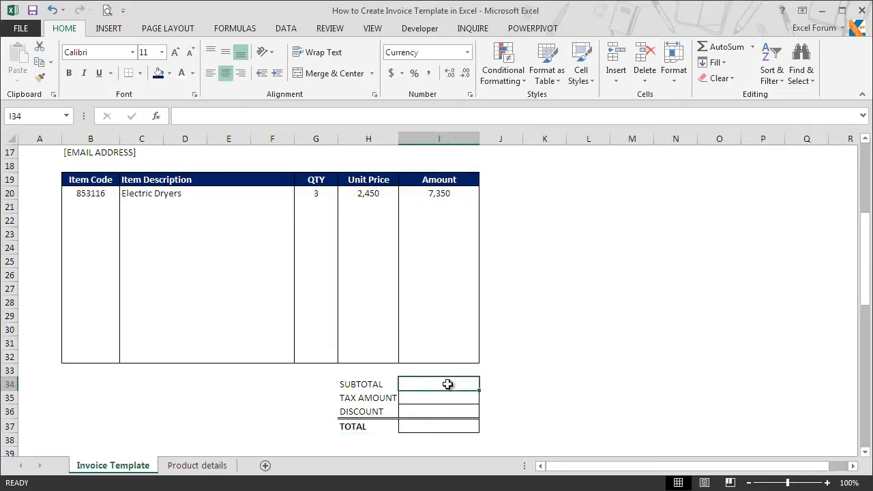
text(=sum)
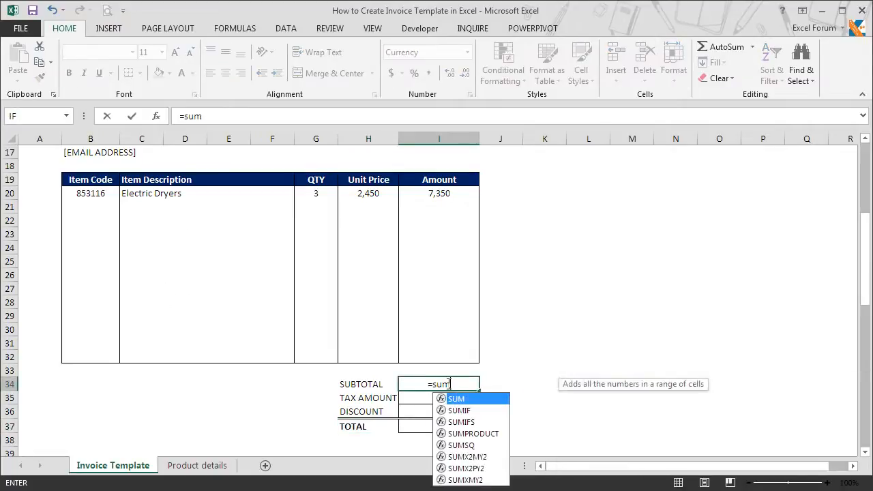
key(Tab)
drag(450, 192, 443, 358)
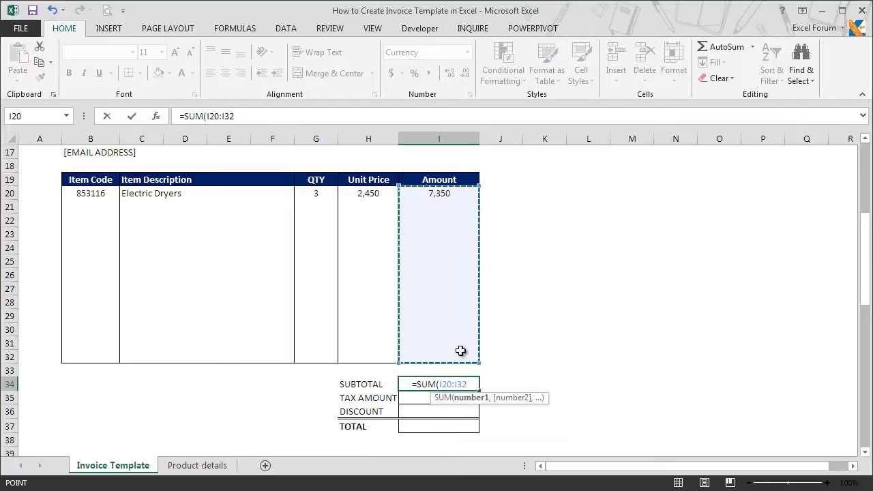
text())
key(Return)
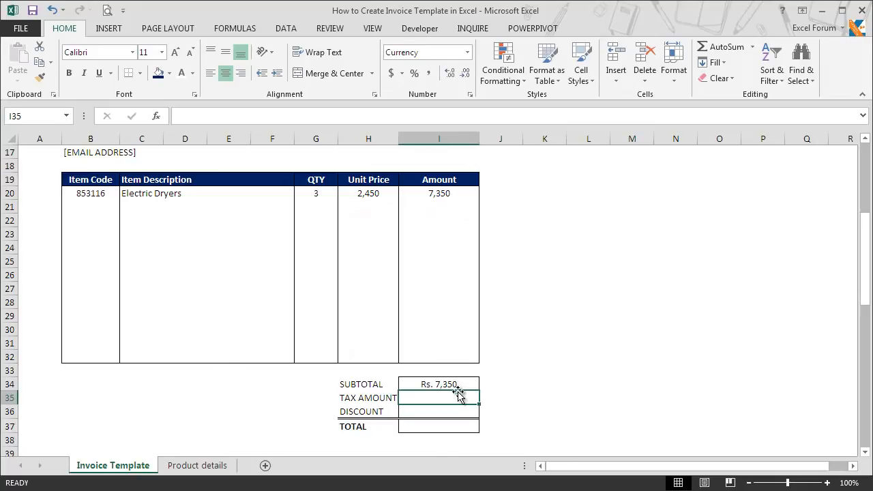
Calculate the TAX AMOUNT in cell I35 as 14% of the subtotal with the formula =I34*14%
text(=)
click(457, 385)
text(*14%)
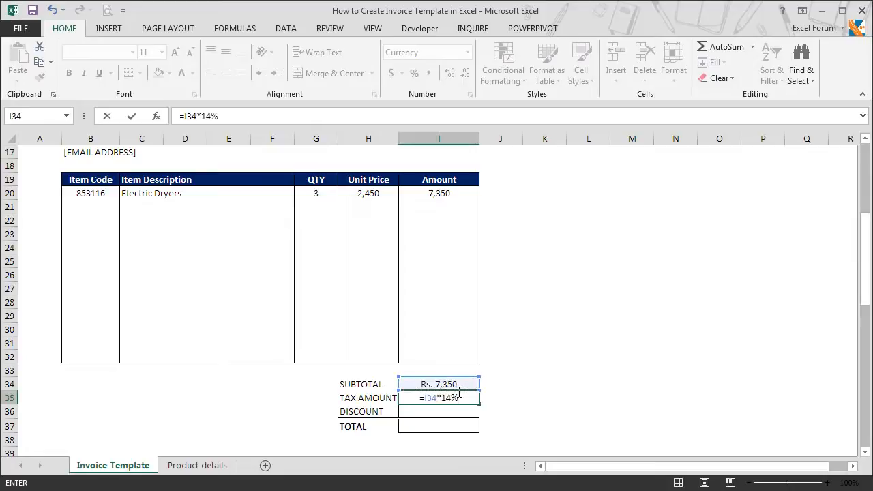
key(Return)
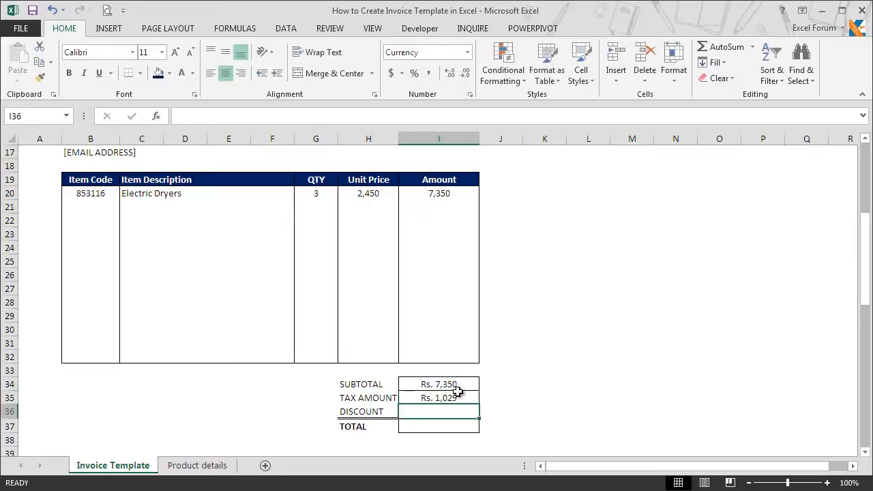
Calculate the TOTAL in cell I37 with the formula =SUM(I34:I35)-I36
click(463, 427)
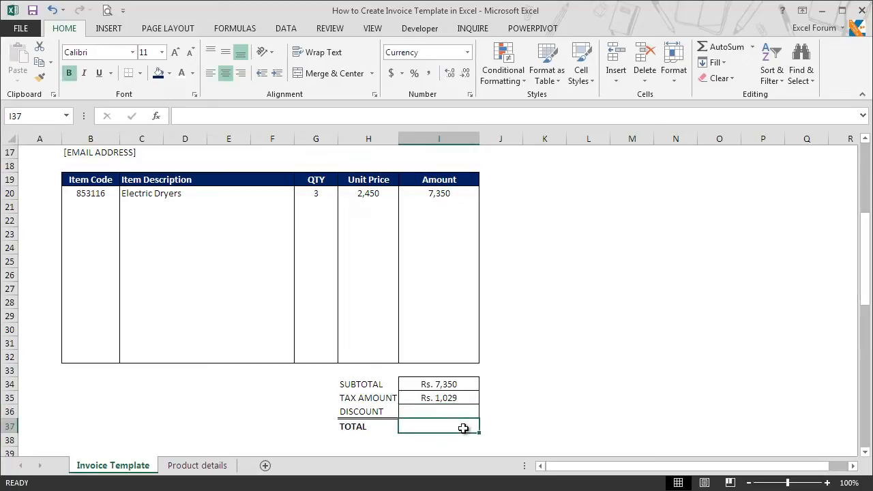
text(=sum)
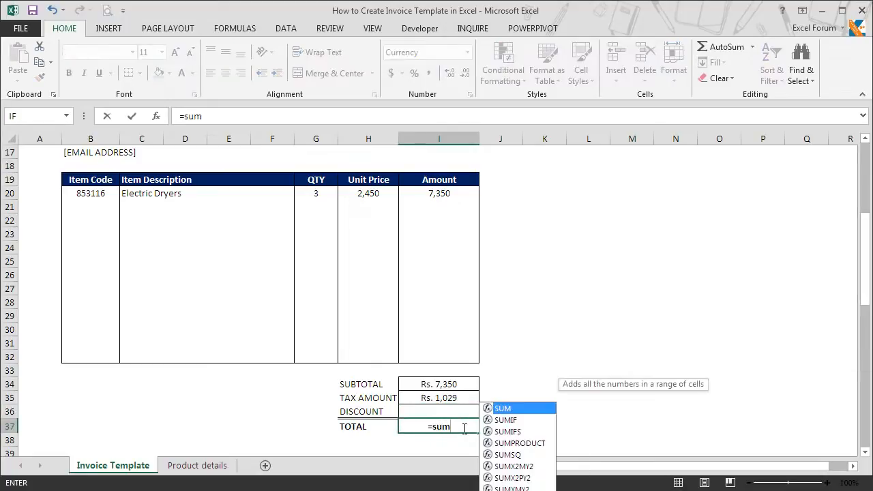
key(Tab)
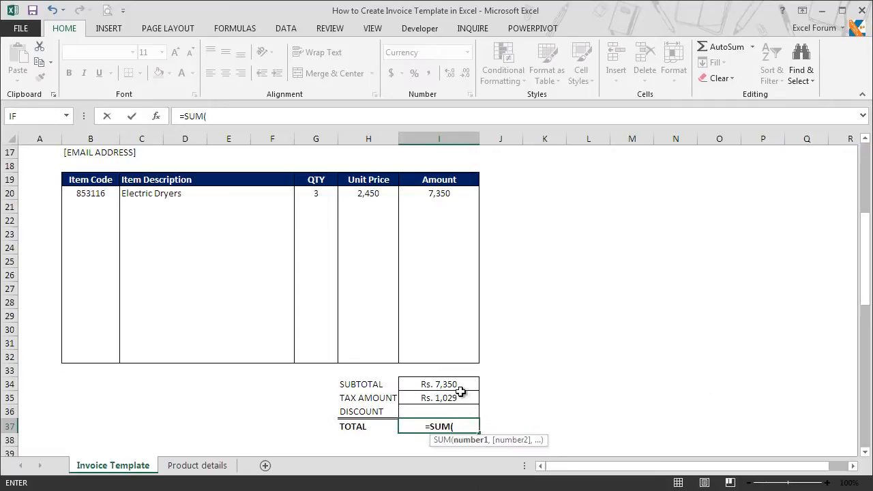
drag(458, 382, 458, 395)
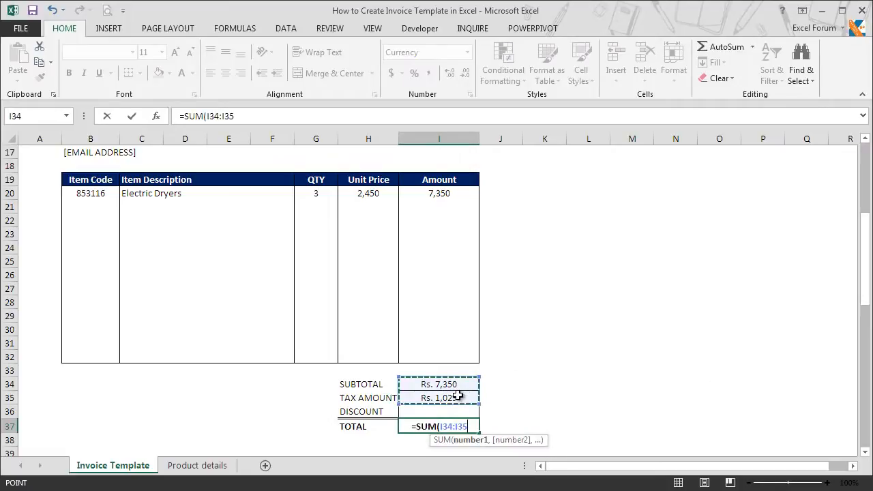
text()-)
click(456, 410)
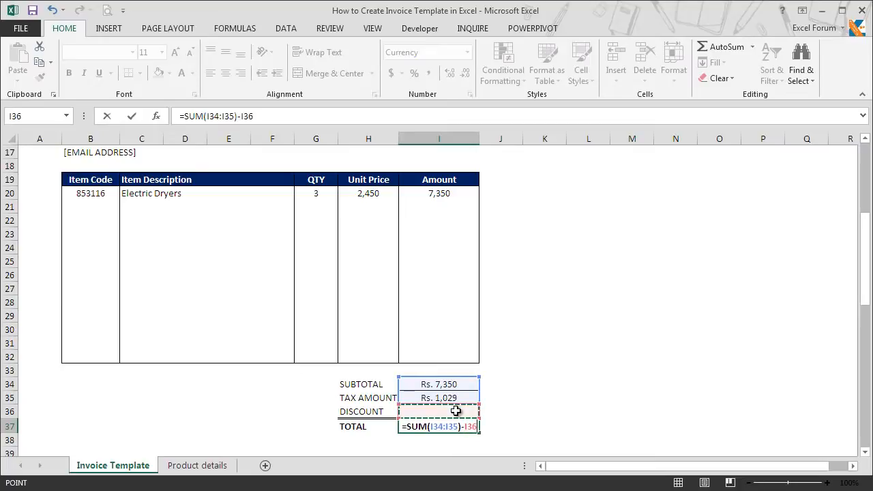
key(Return)
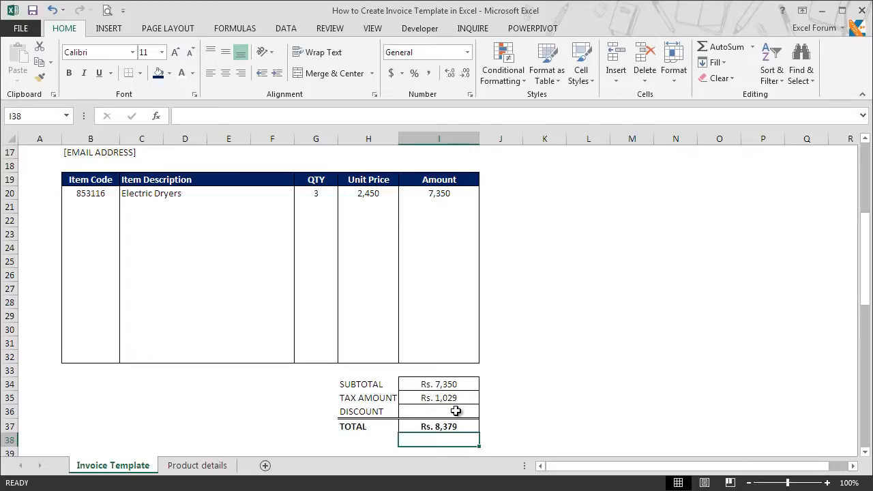
Enter the heading "Special Notes and Instructions" in cell B34 and put an outside border around B34 to F38
click(75, 384)
text(Spe)
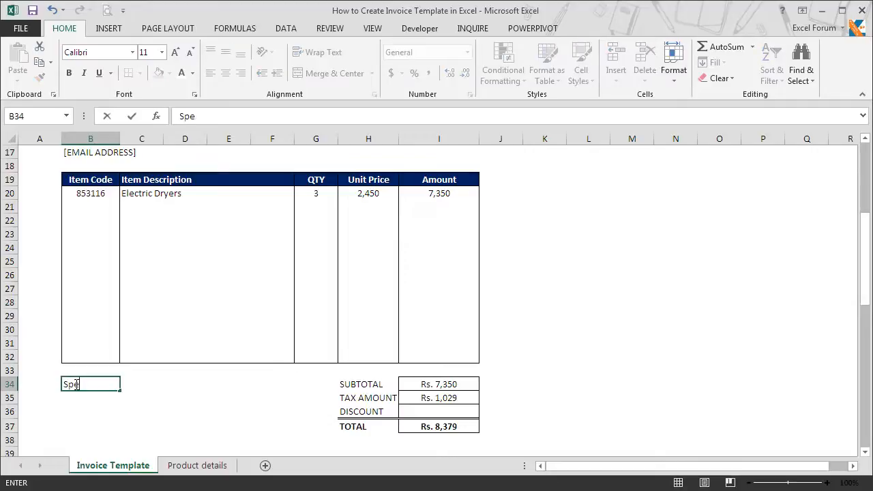
text(cial Notes)
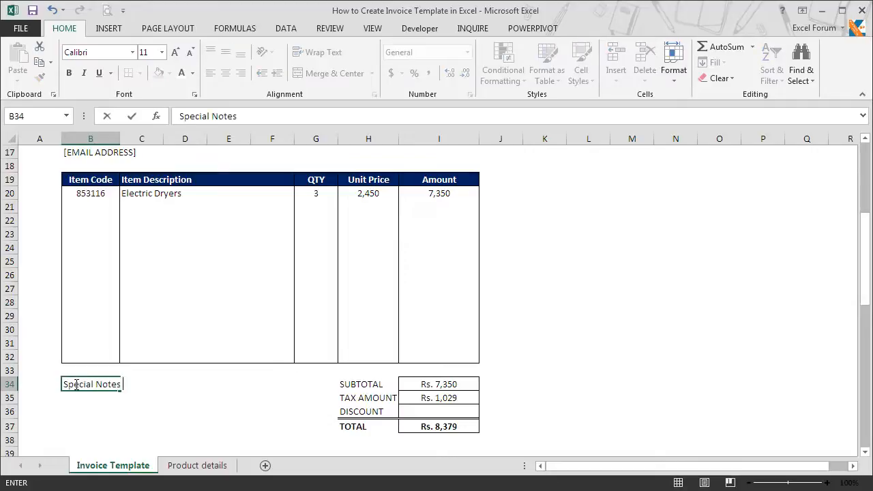
text( and Instructions)
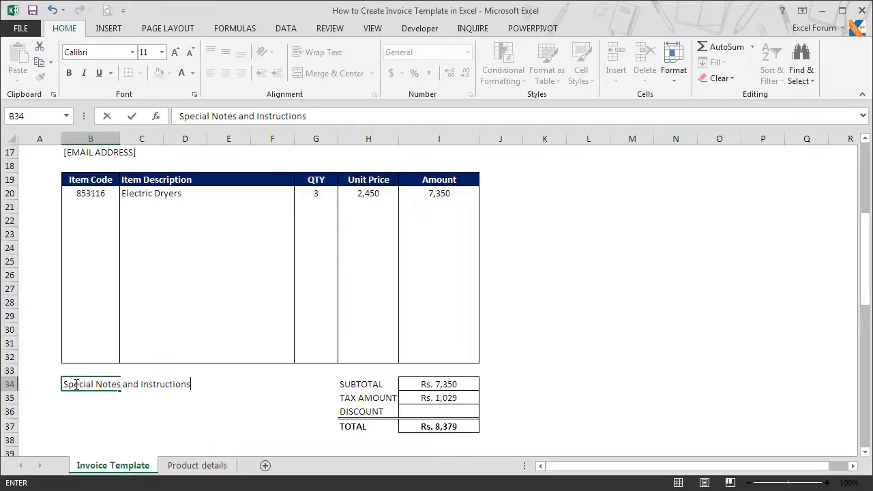
key(Return)
click(79, 385)
drag(98, 386, 264, 441)
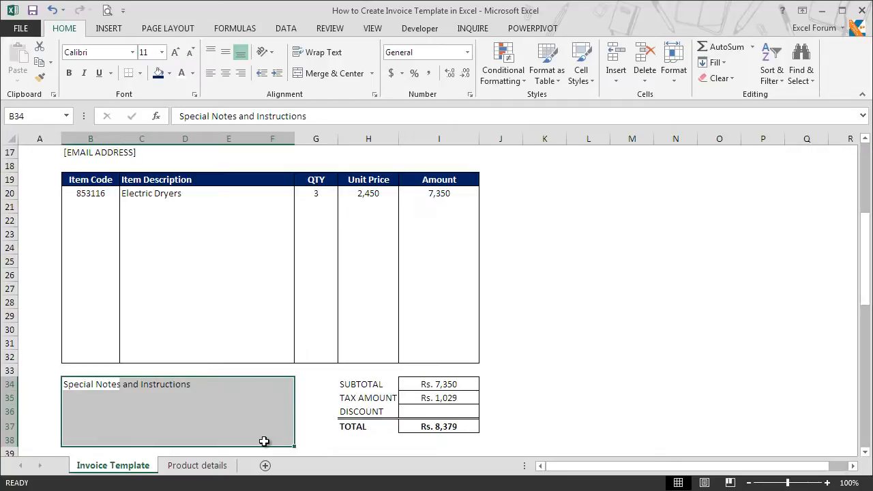
Format the notes heading row B34 to F34 with a dark blue fill and white bold text
click(80, 386)
drag(80, 386, 275, 387)
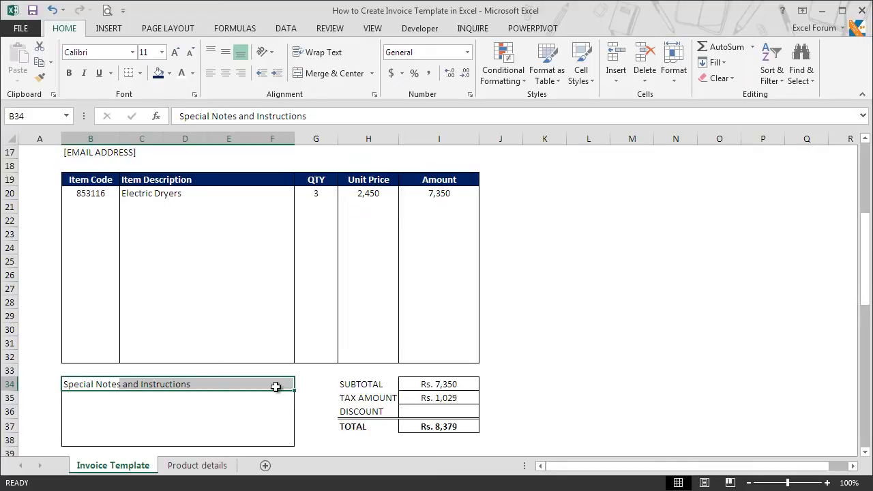
click(159, 74)
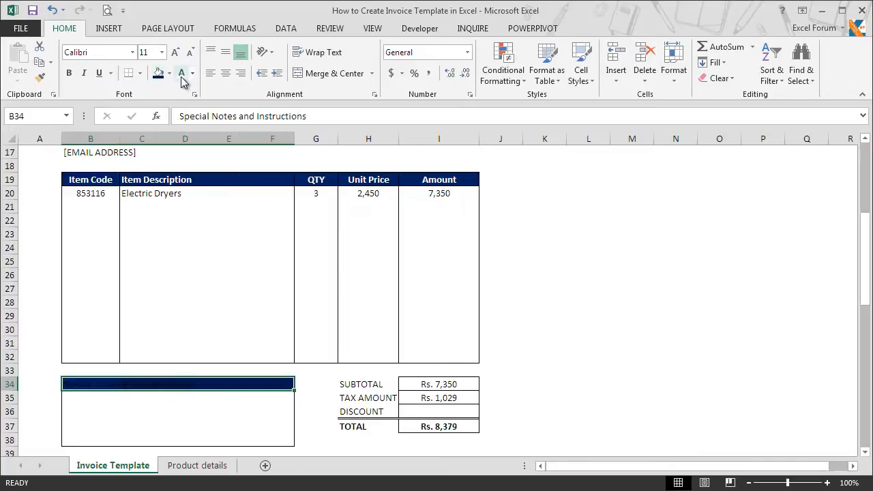
click(181, 75)
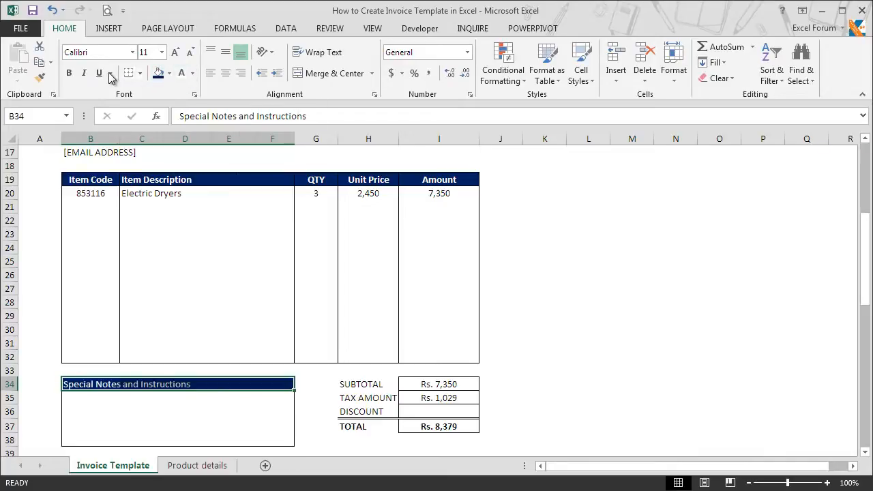
click(69, 73)
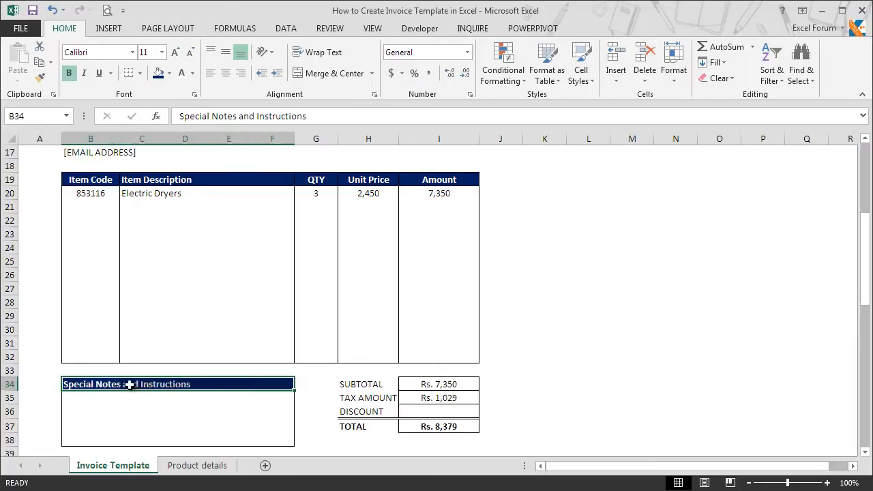
Enter the note "1. Payment terms are 20 days from date of invoice" in cell B35
click(97, 398)
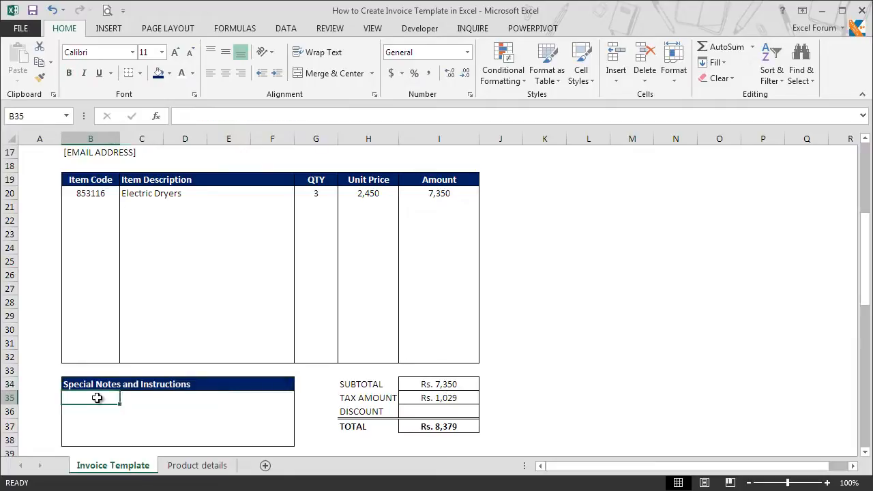
text(1. Pa)
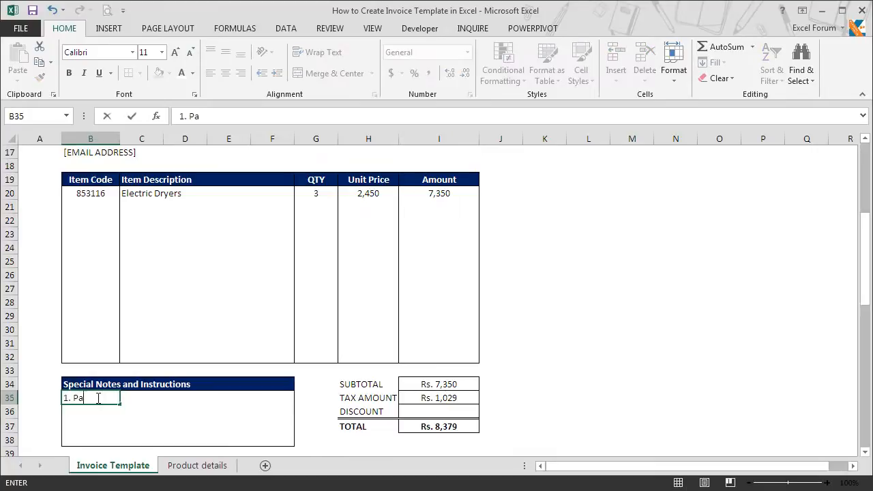
text(yment terms are )
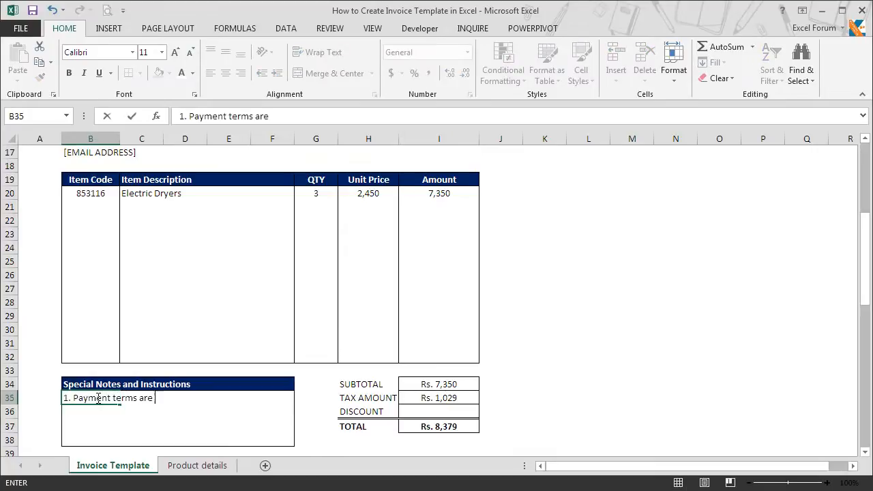
text(20 days from )
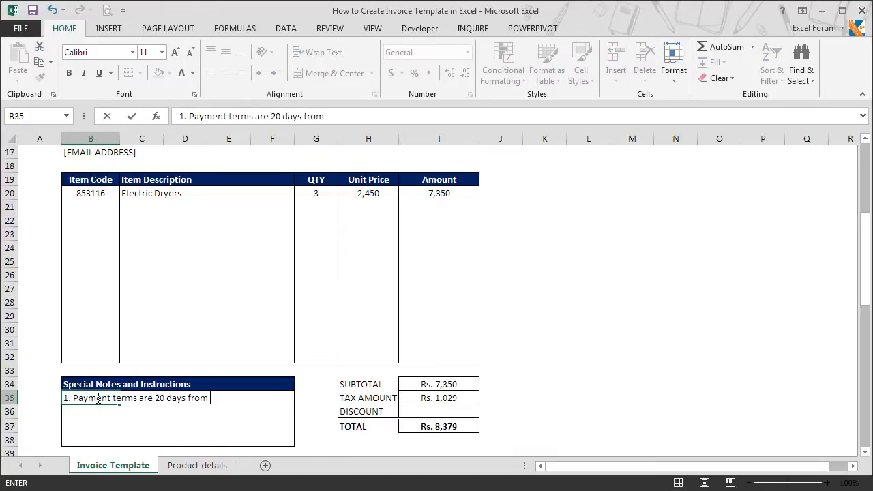
text(date of invoice)
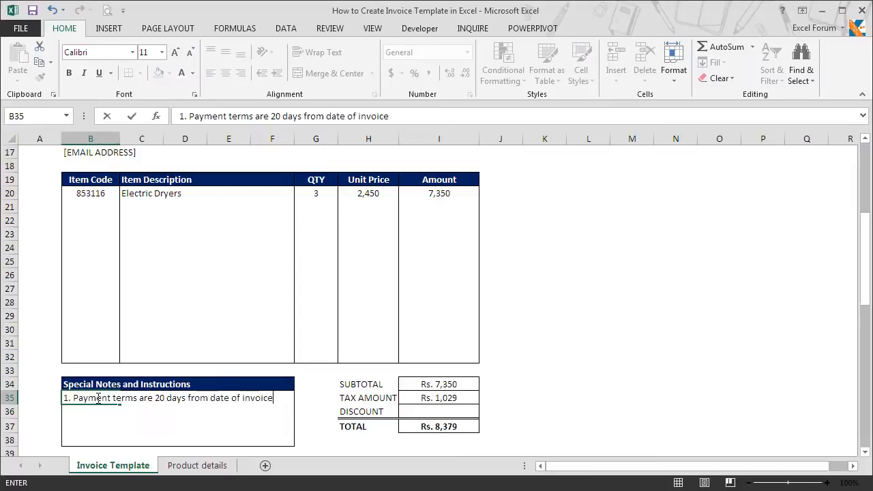
key(Return)
Enter the note "2. Please include the invoice number on your cheques" in cell B36
text(2. P)
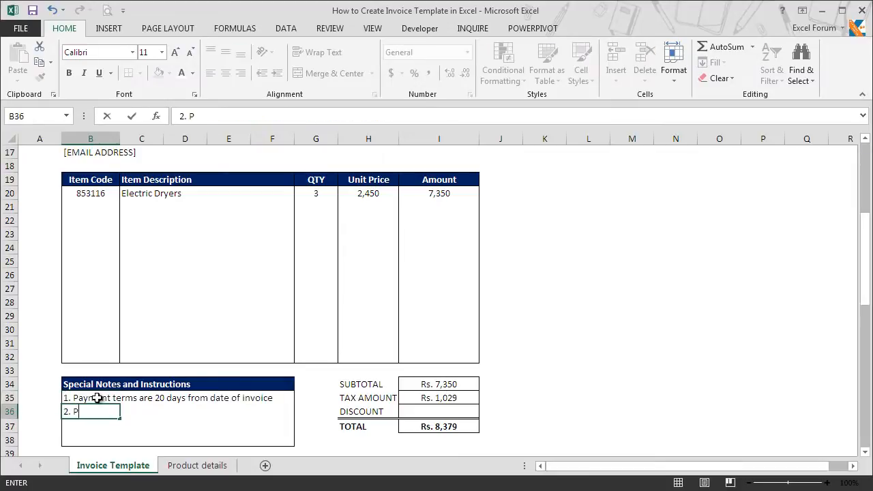
text(lease include )
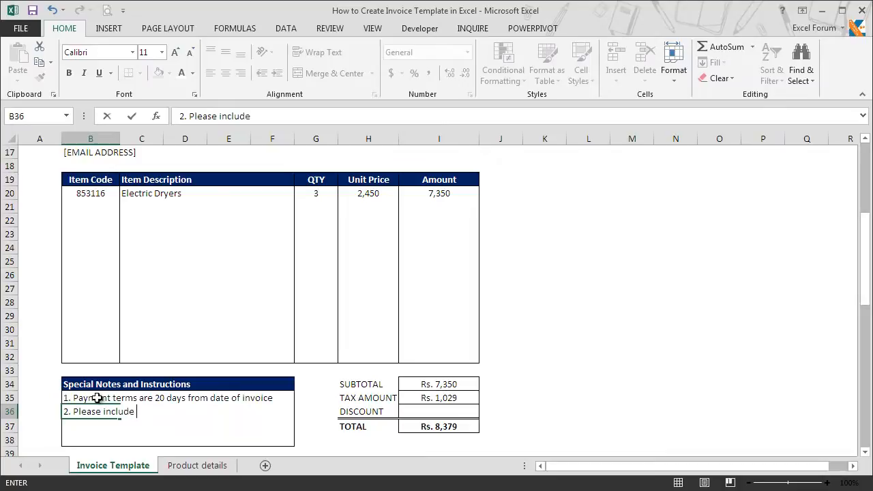
text(the invoice numbe)
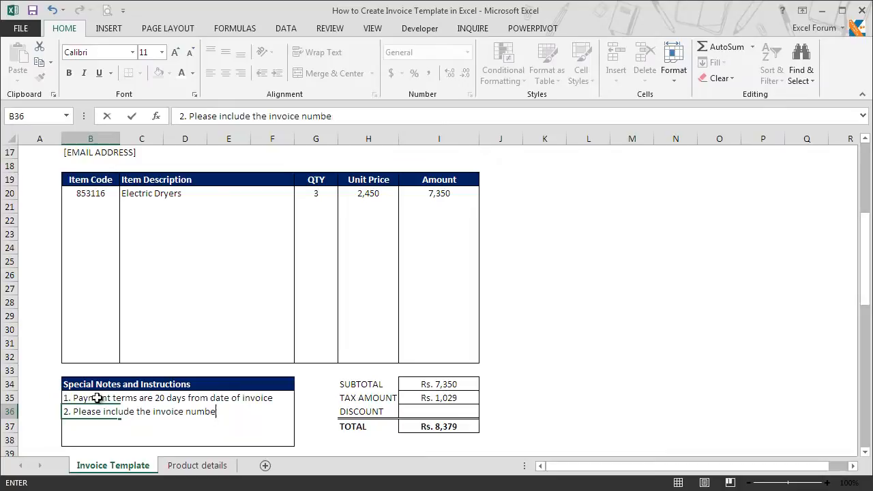
text(r on your cheques)
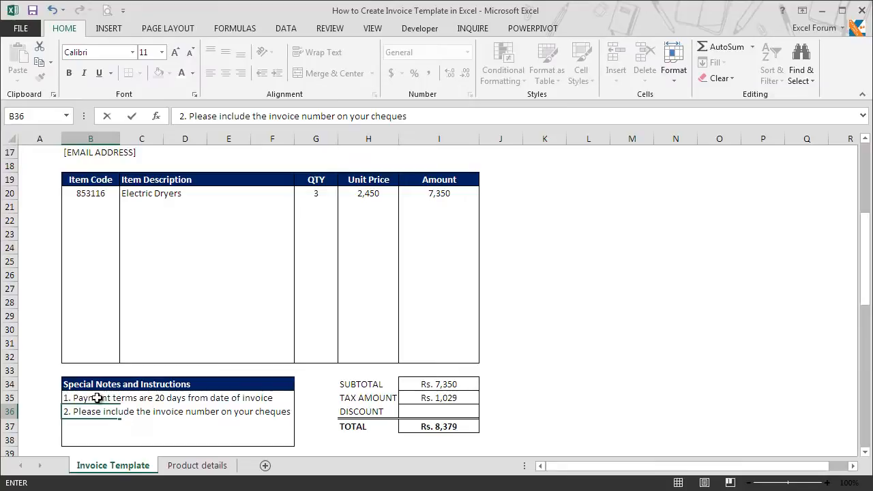
key(Return)
Make the notes in cells B35 to B38 italic and set their font size to 10
drag(84, 397, 82, 437)
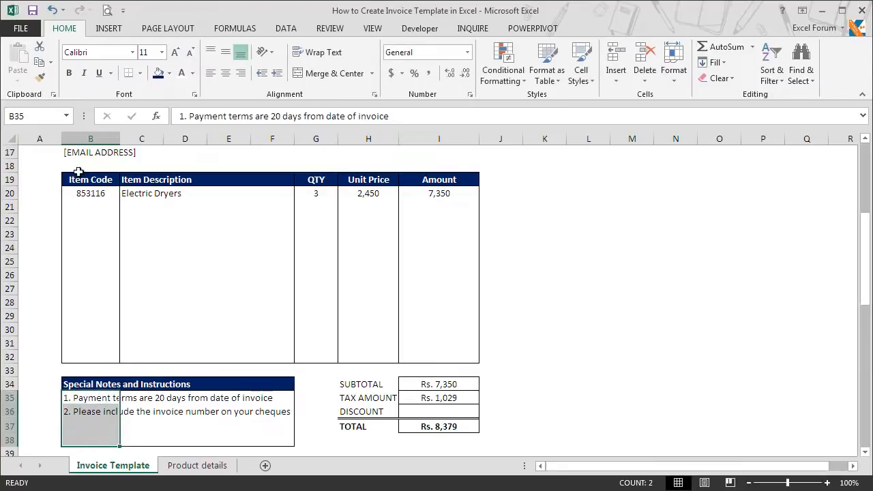
click(83, 74)
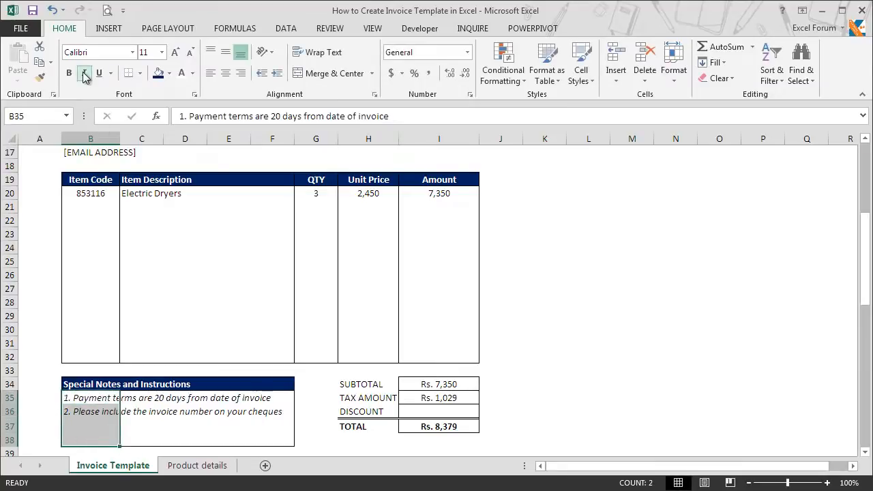
click(147, 53)
text(10)
key(Return)
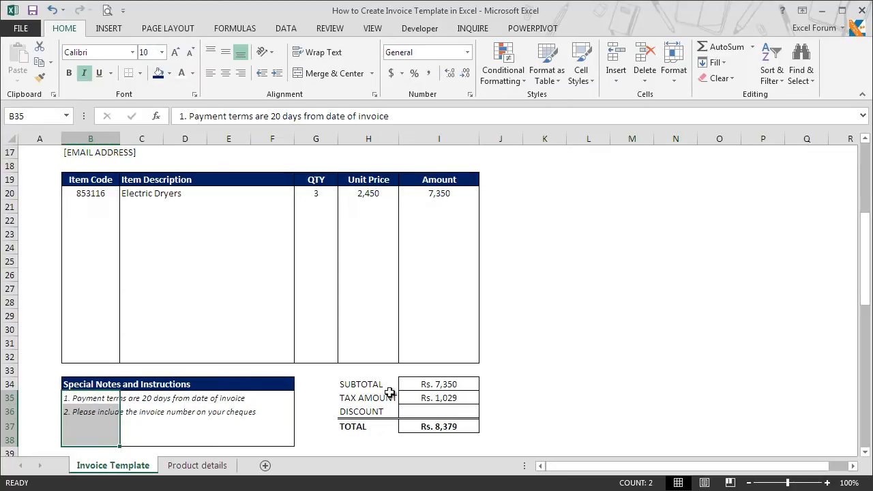
Give cells H43 to I43 below the totals a thin solid top border as a signature line
click(866, 453)
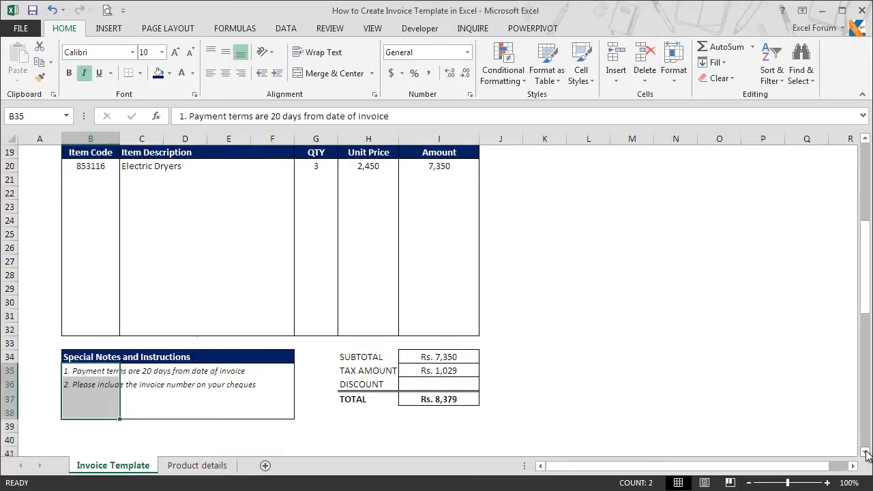
click(866, 454)
click(866, 453)
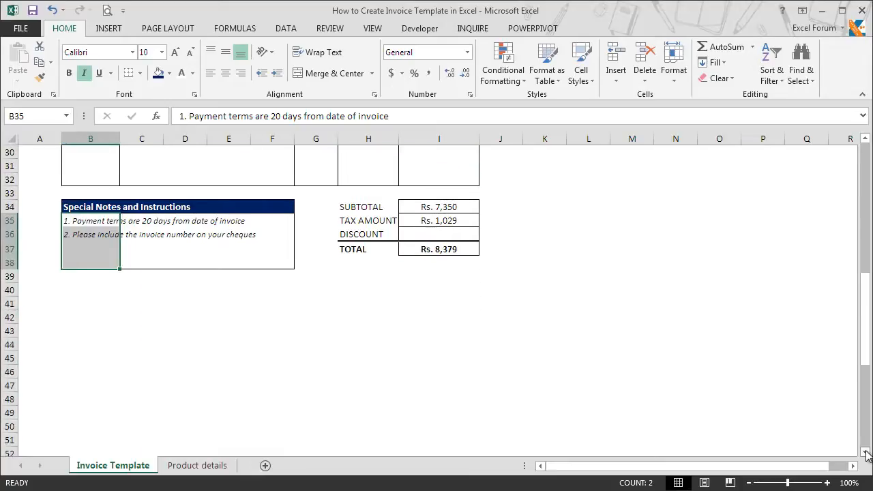
click(866, 453)
click(866, 453)
click(866, 454)
click(866, 454)
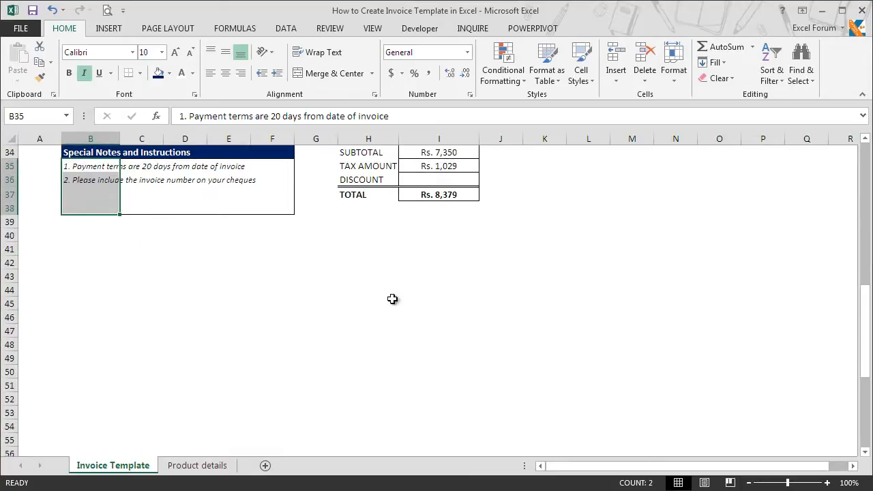
click(365, 288)
key(Up)
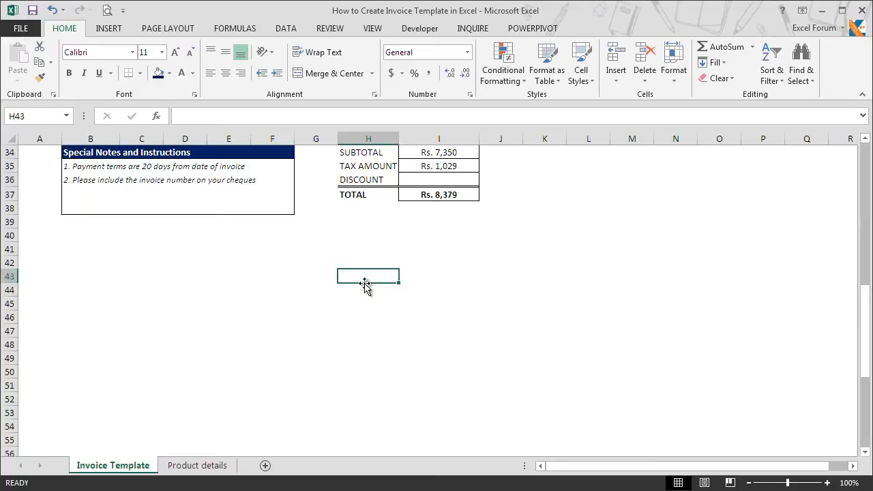
key(shift+Right)
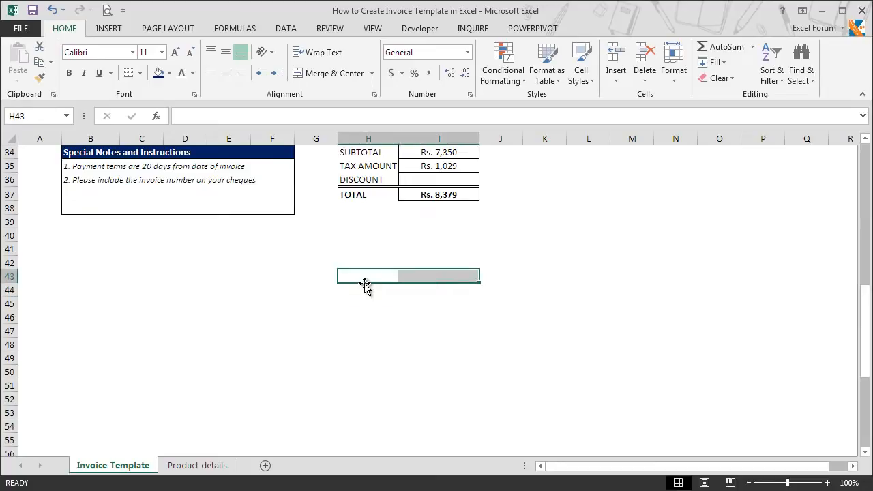
key(ctrl+1)
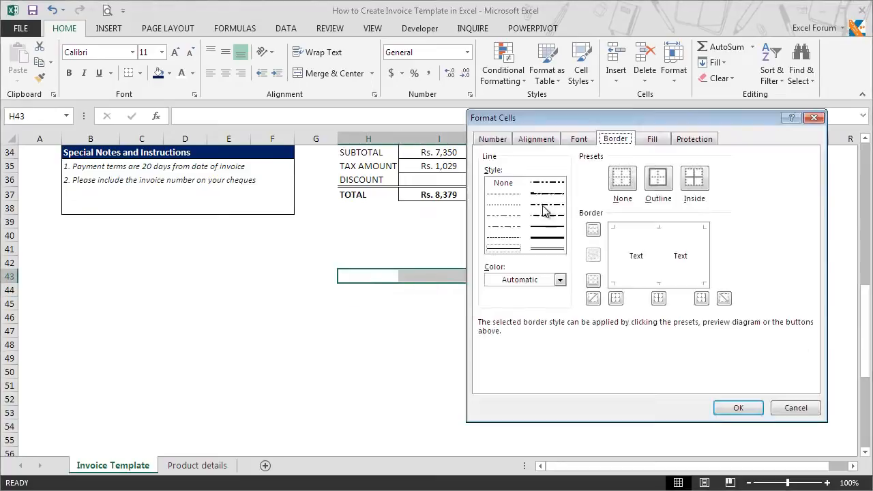
click(511, 249)
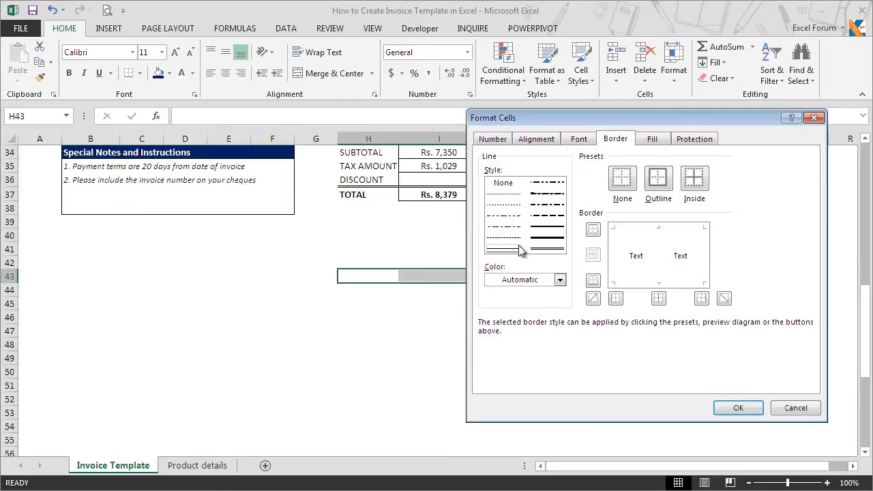
click(593, 230)
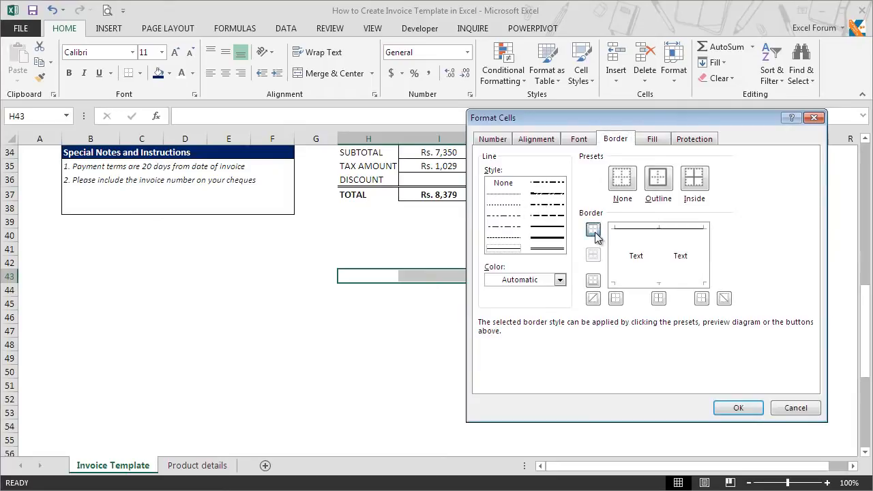
Set the horizontal alignment of cells H43 to I43 to Center Across Selection and apply the cell formatting
click(545, 142)
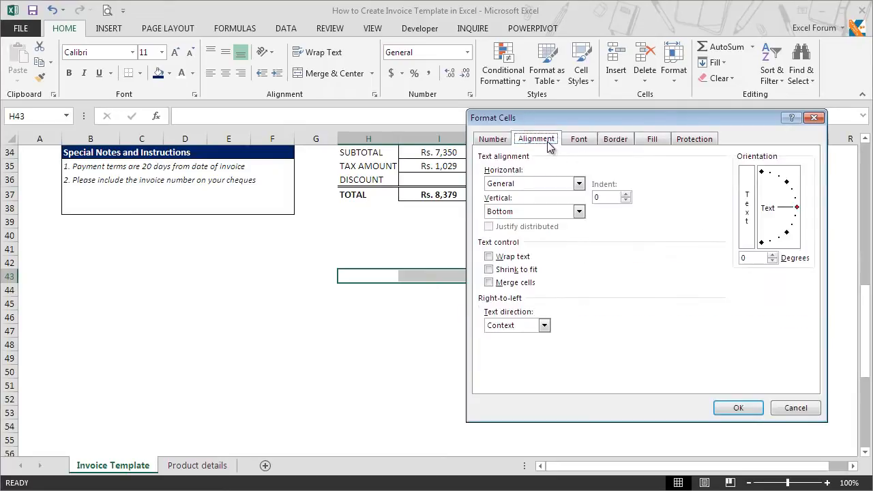
click(531, 182)
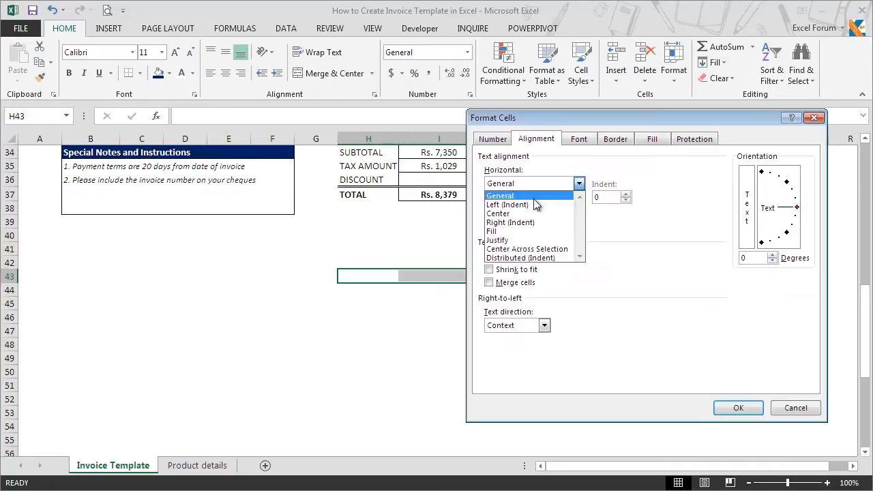
click(544, 250)
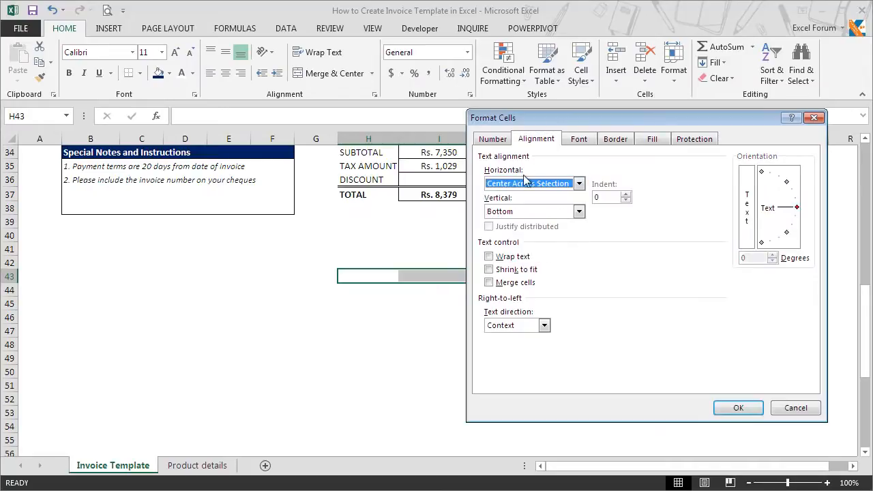
click(739, 408)
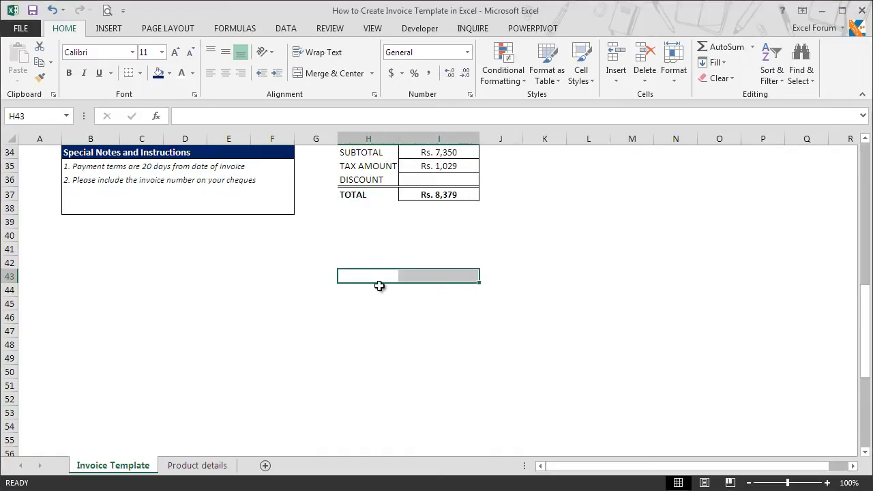
Enter the label "Signature" in cell H43 under the signature line
click(371, 276)
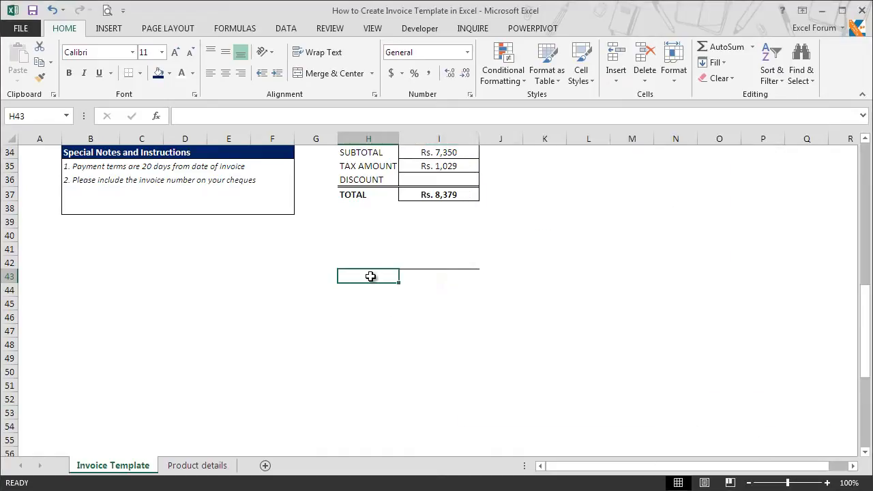
text(Sig)
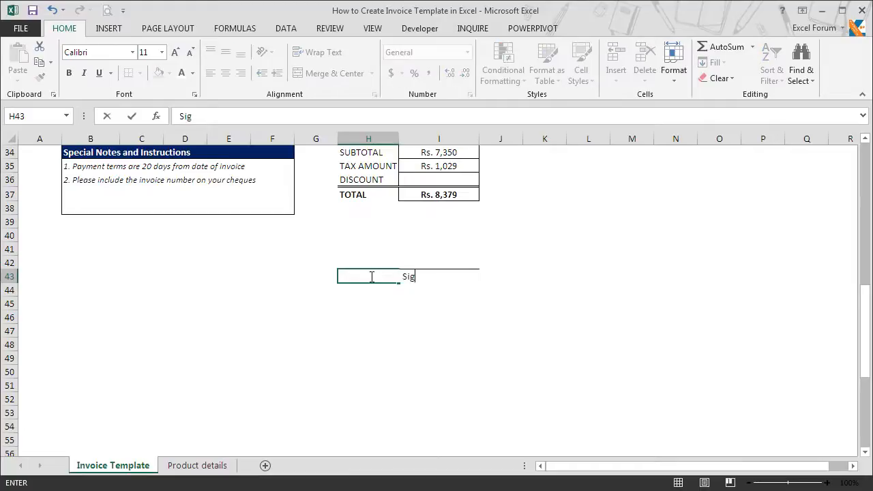
text(nature)
key(Return)
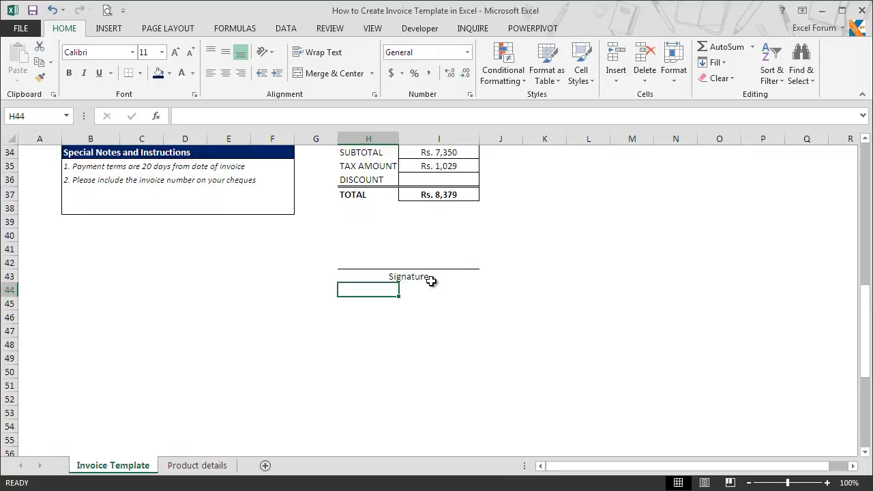
Set the horizontal alignment of cells B49 to I49 to Center Across Selection
click(67, 359)
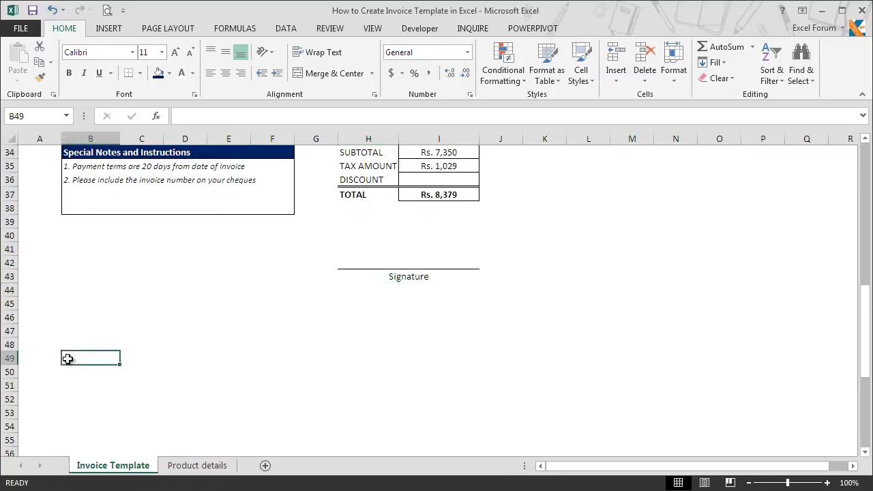
drag(70, 359, 327, 368)
drag(399, 369, 452, 356)
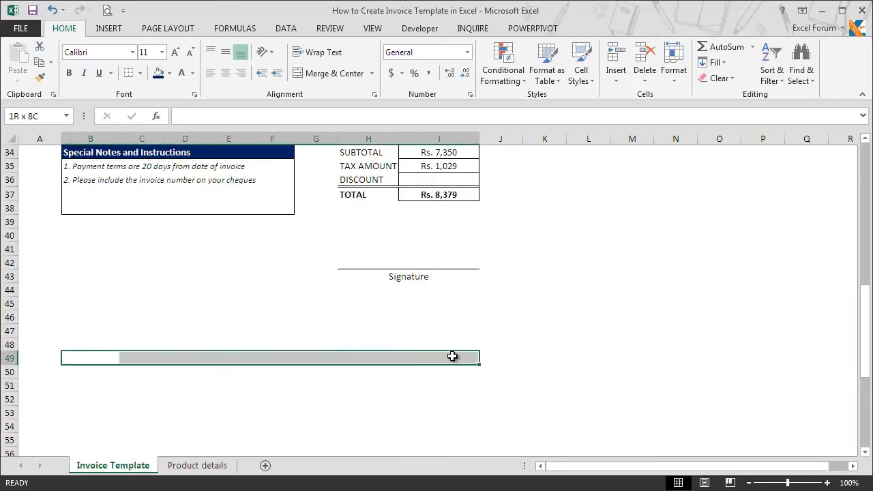
drag(452, 355, 452, 355)
key(ctrl+1)
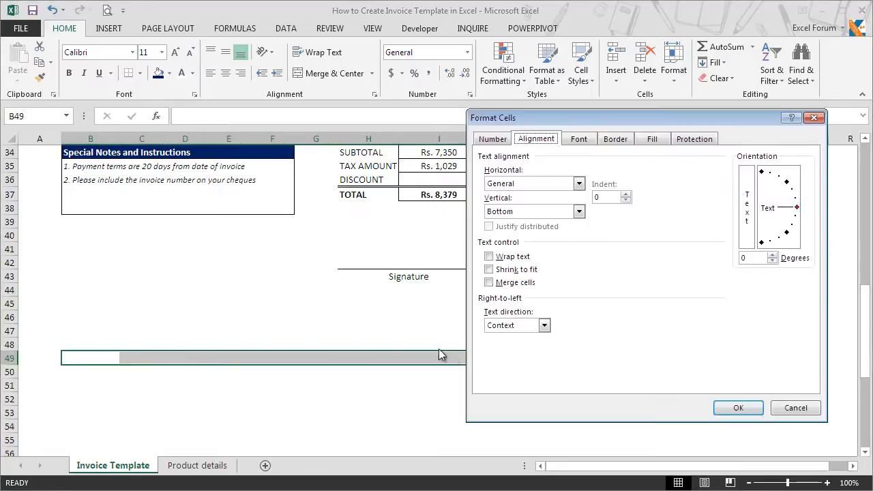
click(520, 184)
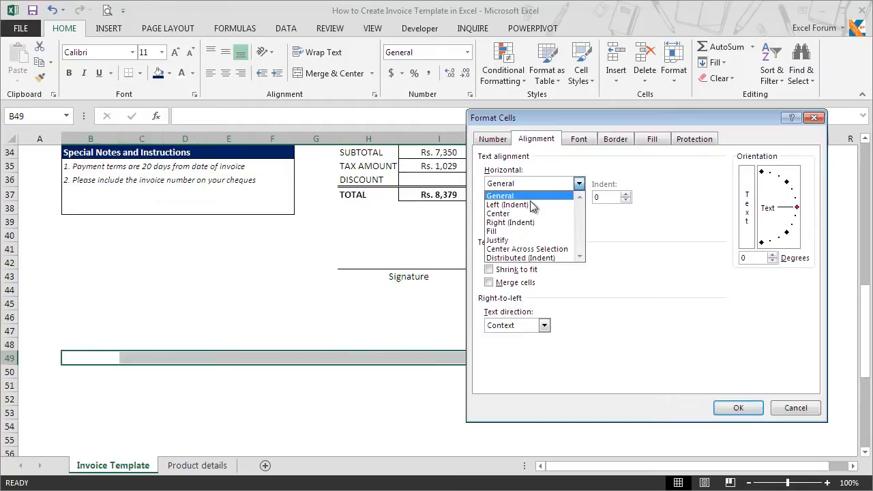
click(539, 249)
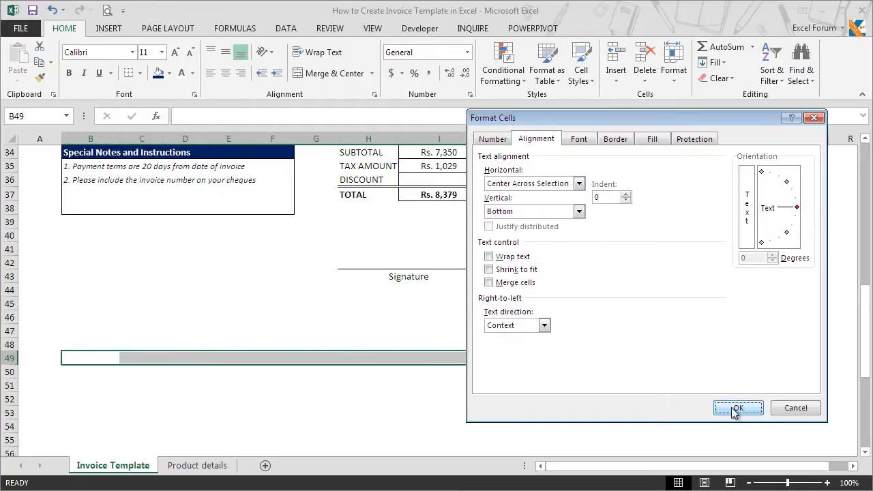
click(735, 409)
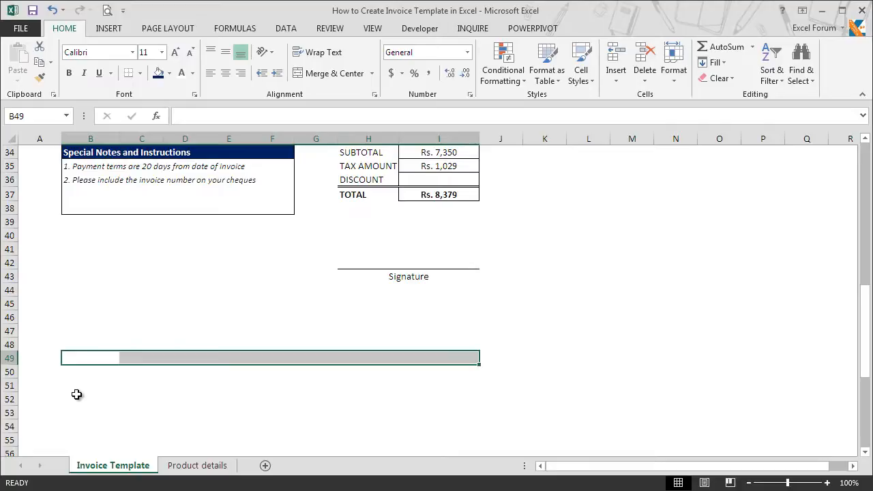
Copy row 49 and paste it onto rows 50 to 53 so they share its alignment
click(12, 358)
key(ctrl+c)
drag(10, 371, 9, 412)
right_click(9, 412)
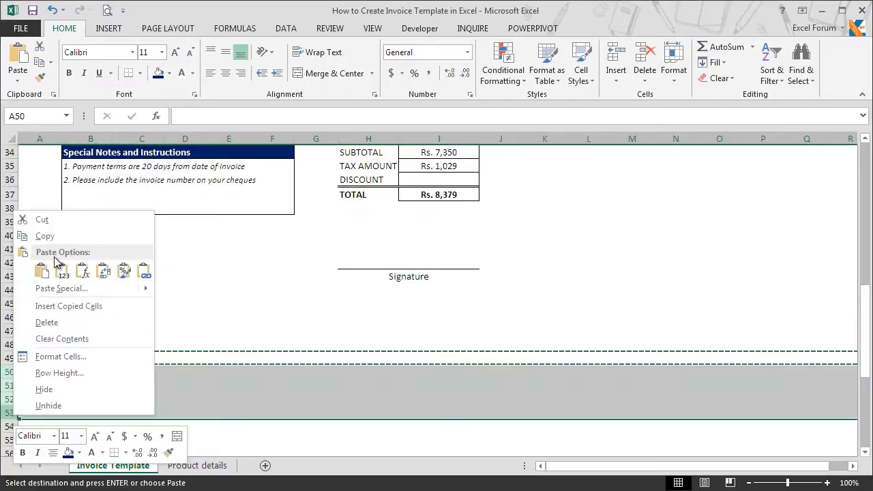
click(41, 271)
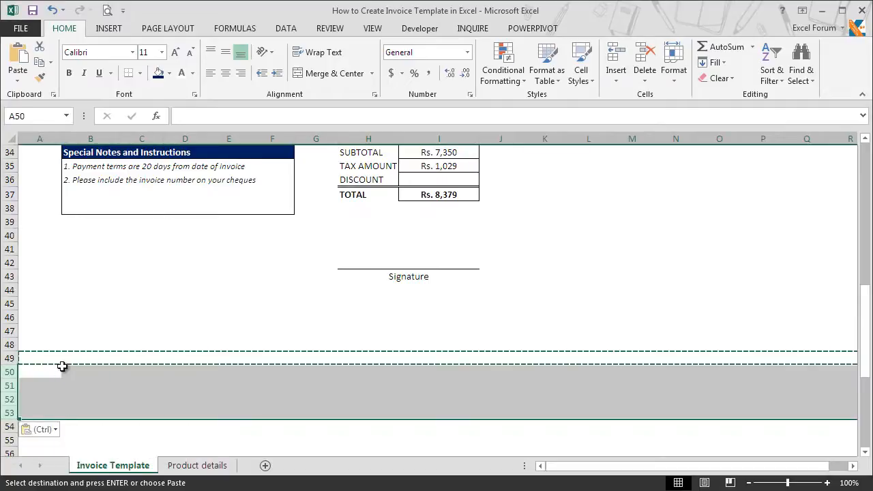
click(60, 368)
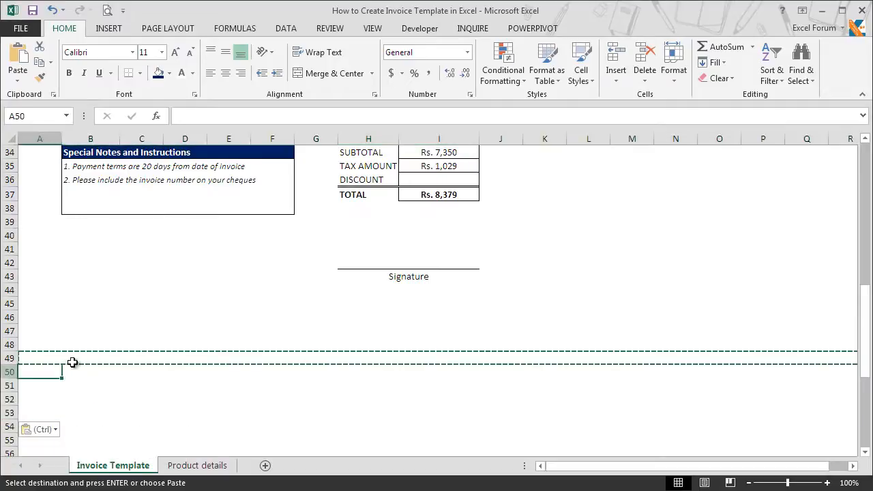
click(72, 358)
key(Escape)
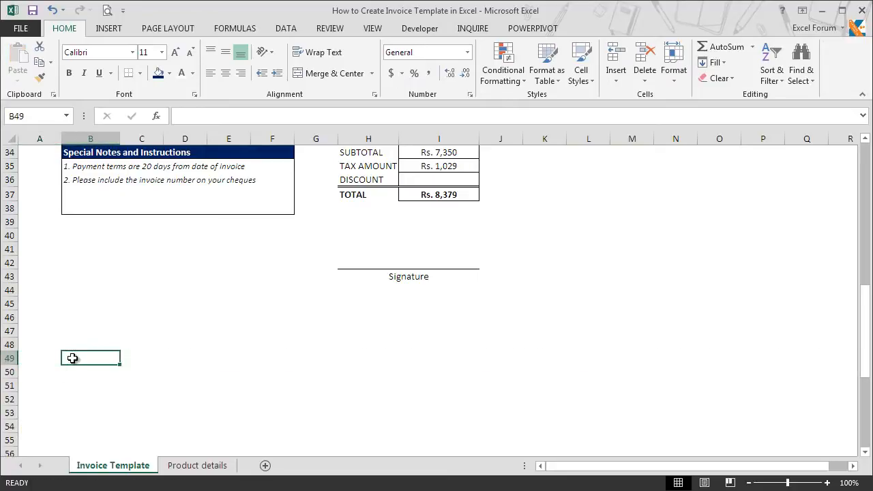
Enter the formula ="Make all your cheques payble to :"&B4 in cell B49, referencing the company name
text(=)
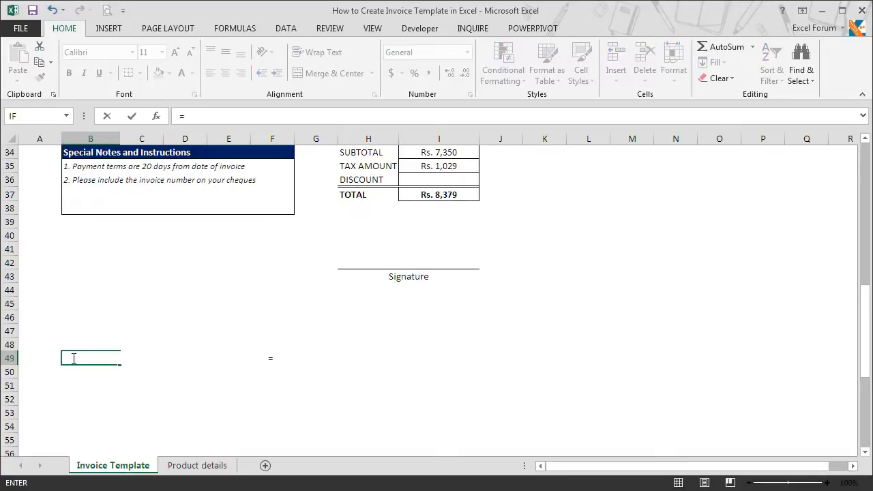
text("Make all you)
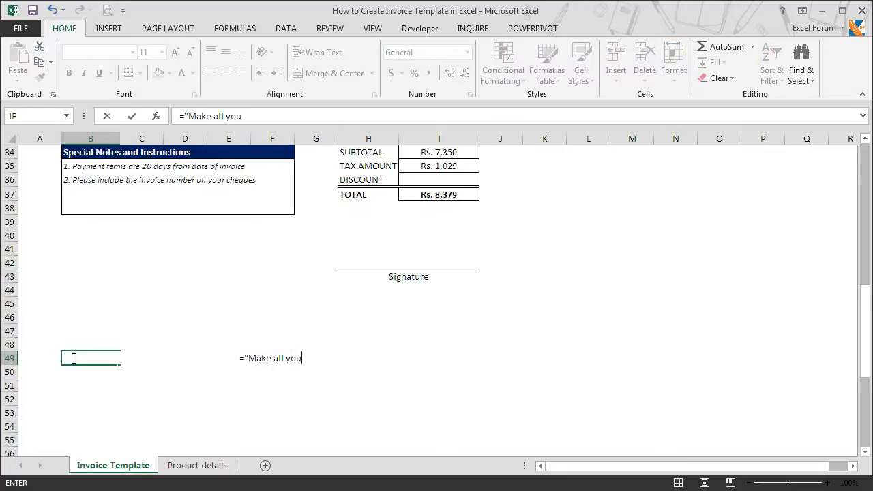
text(r cheques payble to :"&)
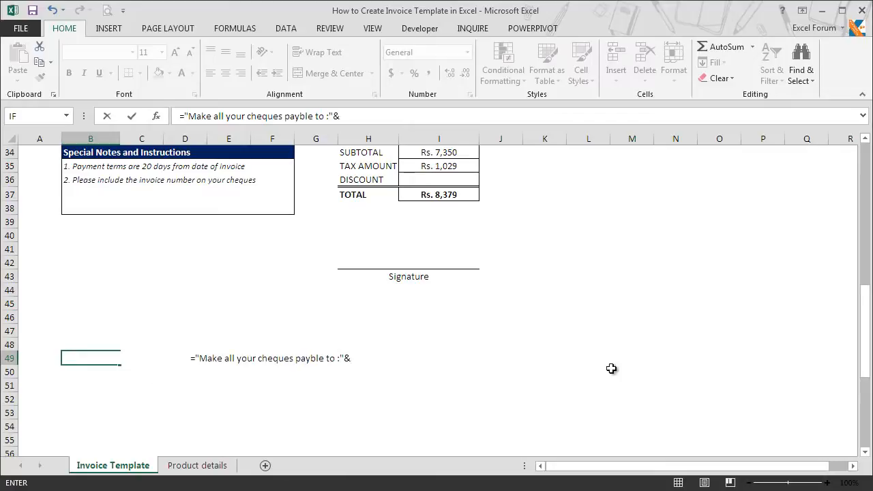
drag(864, 334, 860, 187)
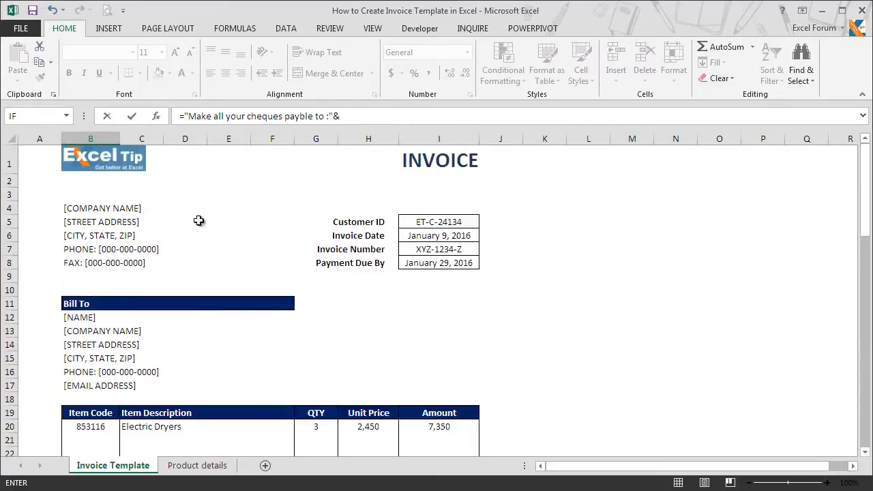
click(79, 208)
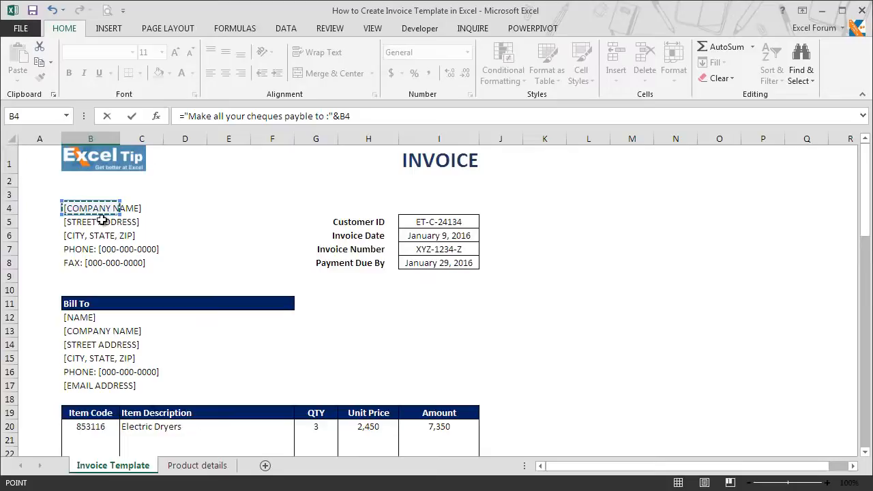
key(Return)
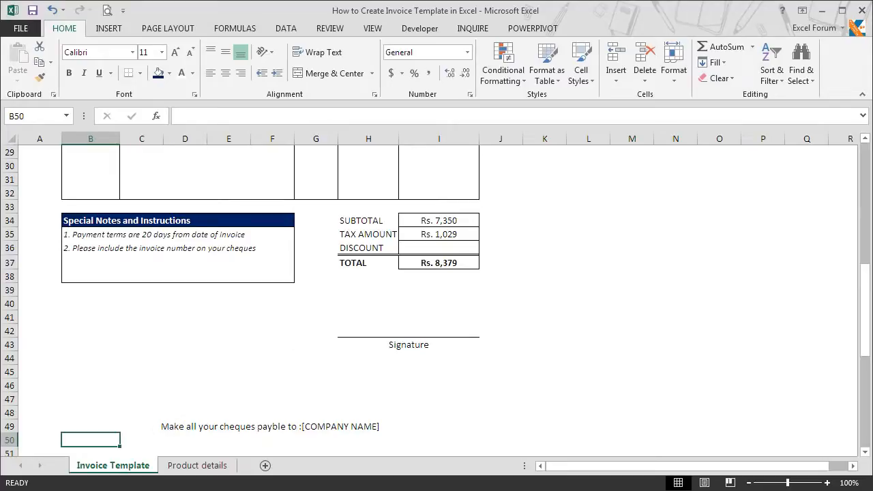
Test the cheque line in B49 by entering ABC as the company name in cell B4, and undo the entry
drag(863, 293, 862, 183)
click(92, 208)
text(ABC)
key(Return)
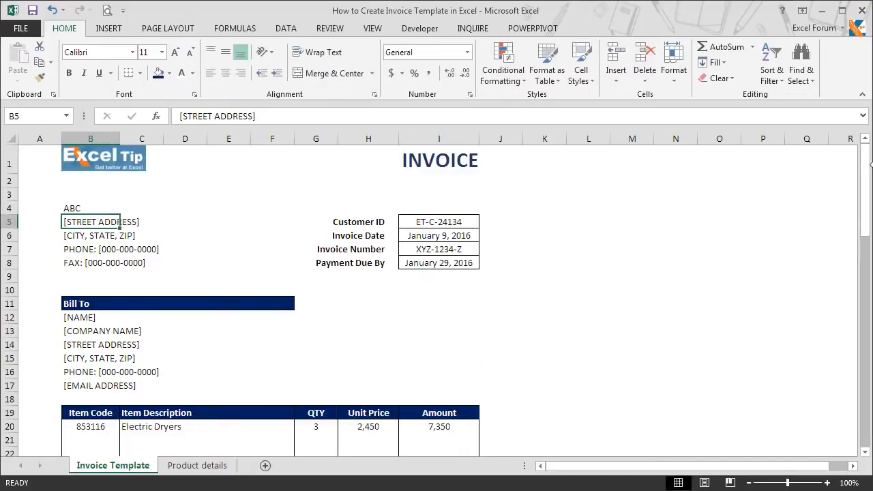
drag(866, 171, 857, 302)
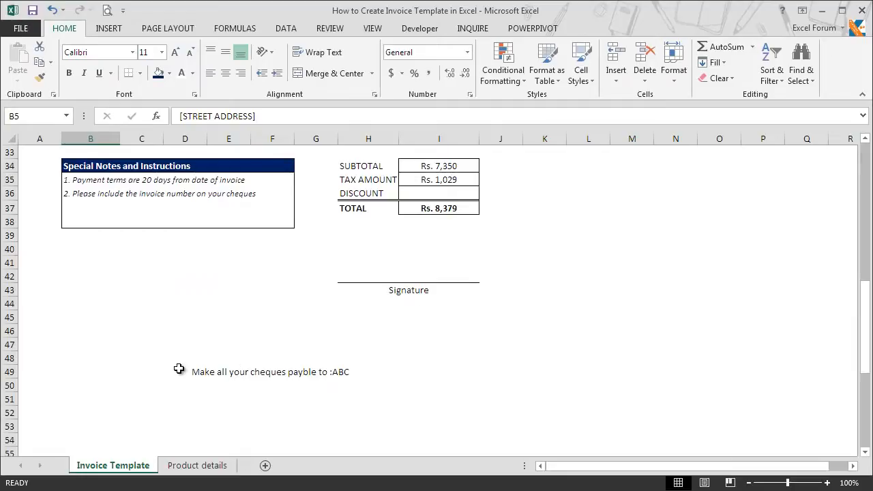
key(ctrl+z)
Enter "In case of any enquiry concerning this invoice, please email us at :" followed by the contact e-mail in cell B50
drag(864, 193, 852, 319)
scroll(850, 319, down, 3)
click(102, 277)
click(83, 292)
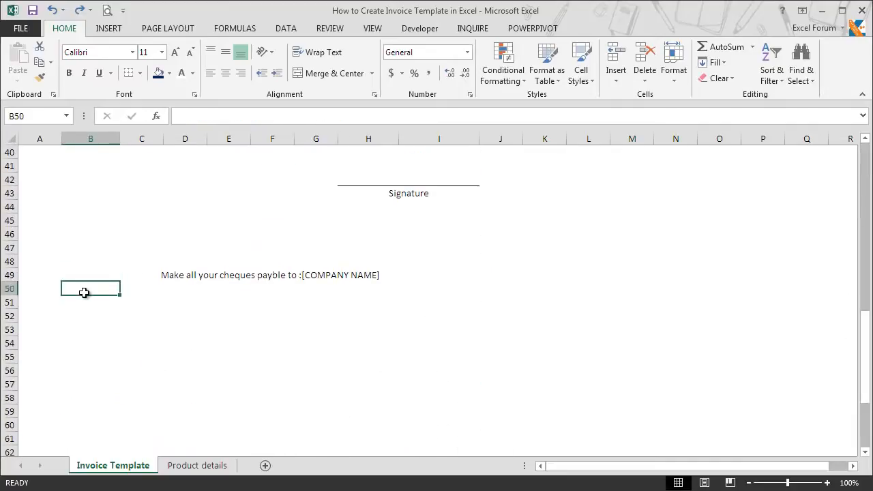
text(In cas)
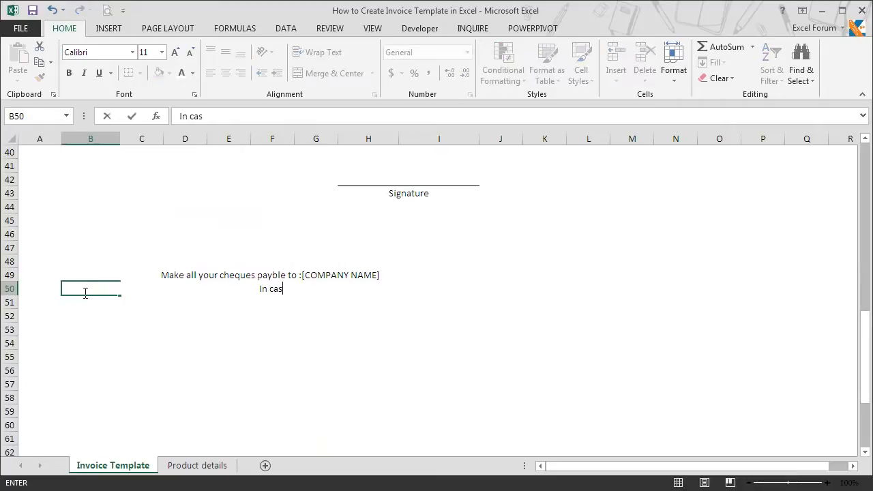
text(e of any en)
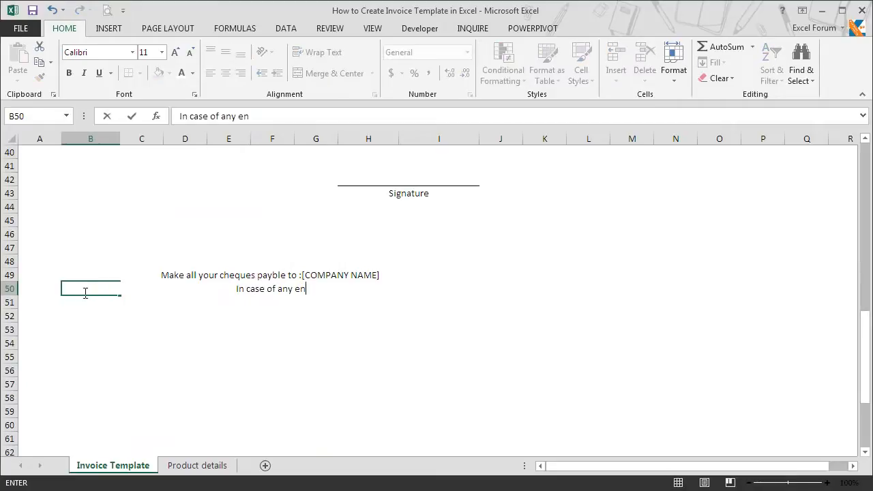
text(quiry concerning this invoice, please email us at : xyz@abc.com)
key(Return)
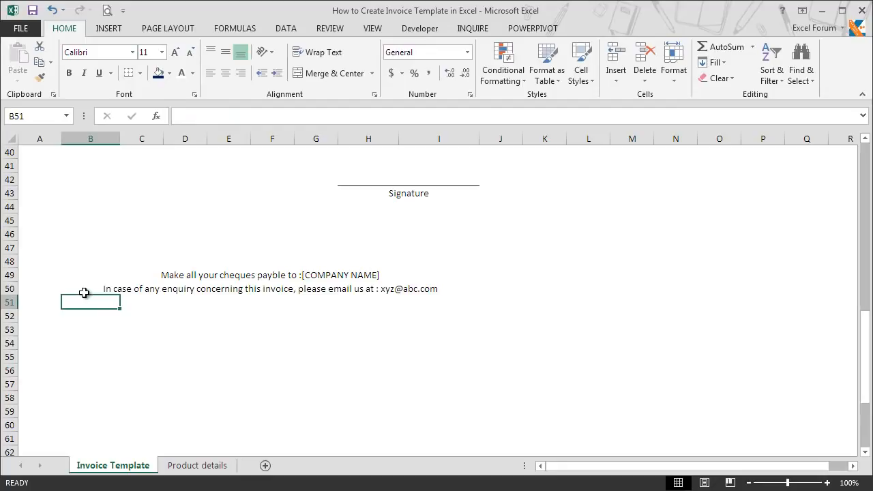
Enter "Thank You For Your Business!" in cell B51 and italicise the footer messages in B49 to B51
text(Thank You For Your Business!)
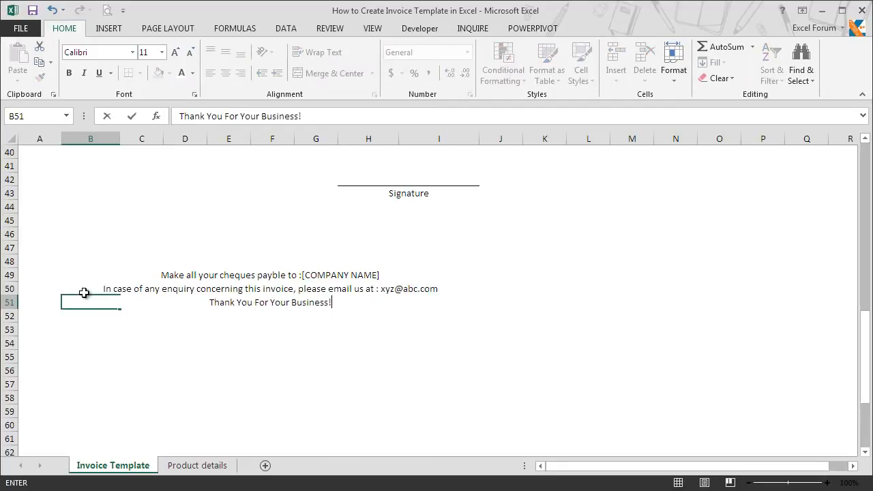
key(Return)
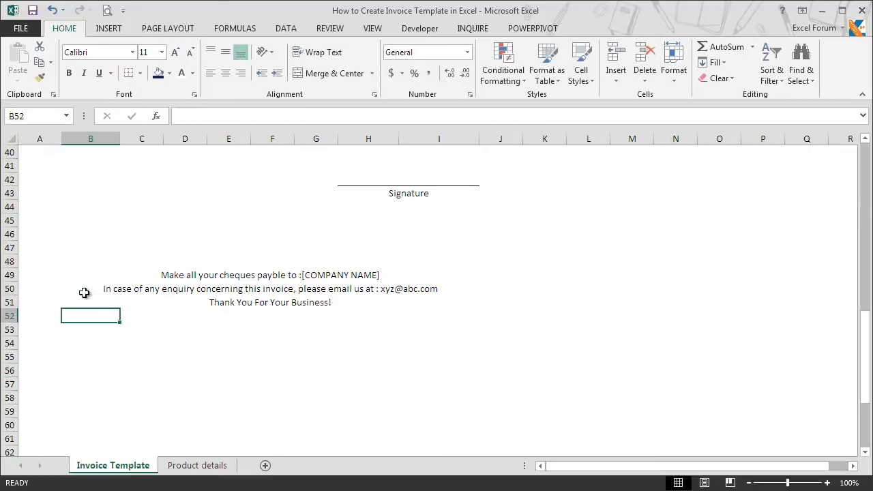
drag(82, 273, 85, 314)
click(83, 73)
click(113, 333)
Set the font size of cells B49 and B50 to 10 and make the thank-you line in B51 bold
drag(98, 277, 92, 288)
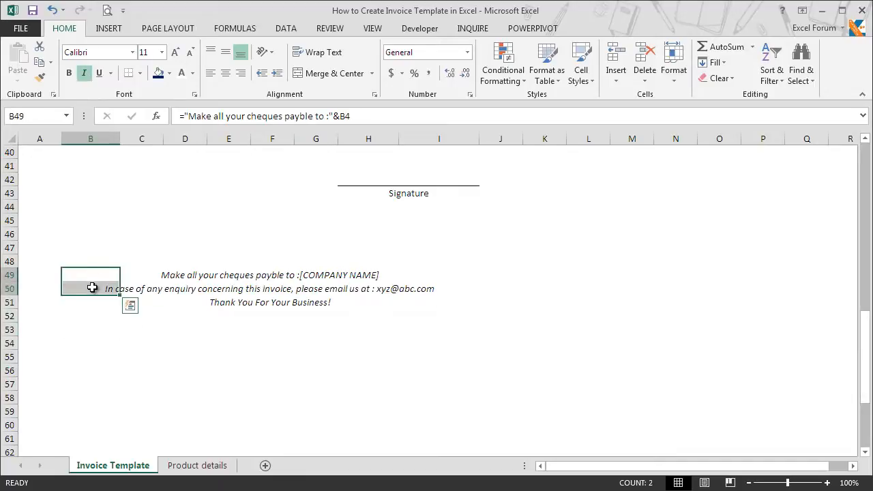
click(150, 54)
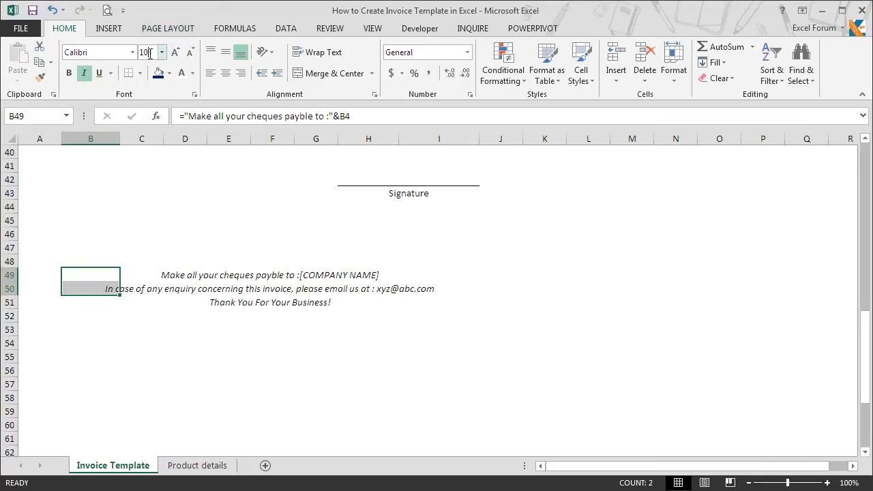
text(10)
key(Return)
click(101, 306)
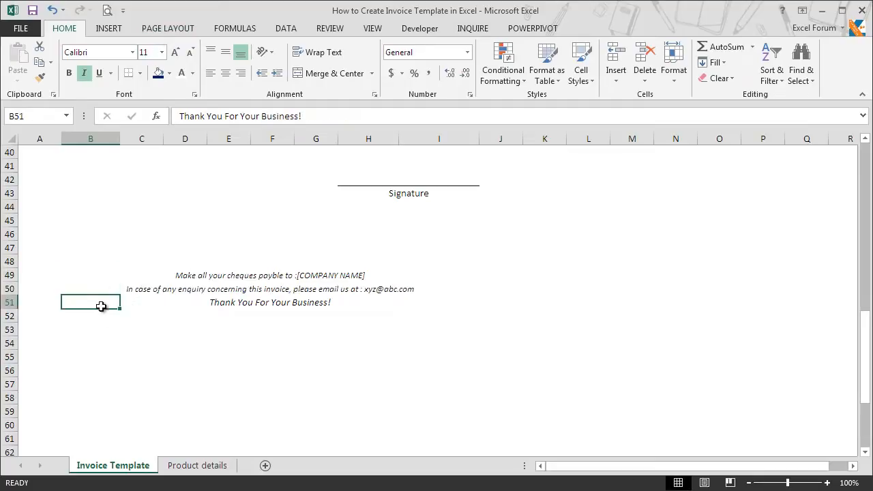
click(70, 74)
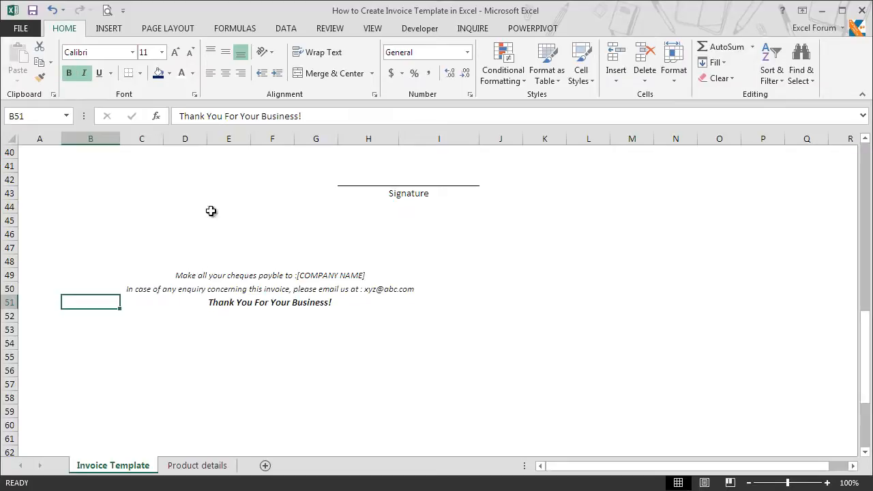
Choose Electric Water Cooler, LED Lamps (12W) and Coffee and Tea Maker as the item descriptions in rows 21 to 23
drag(863, 337, 858, 238)
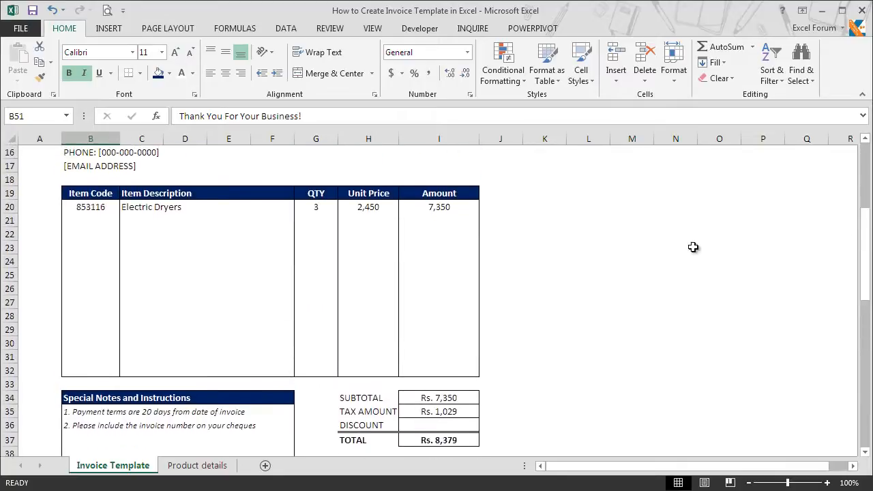
click(176, 216)
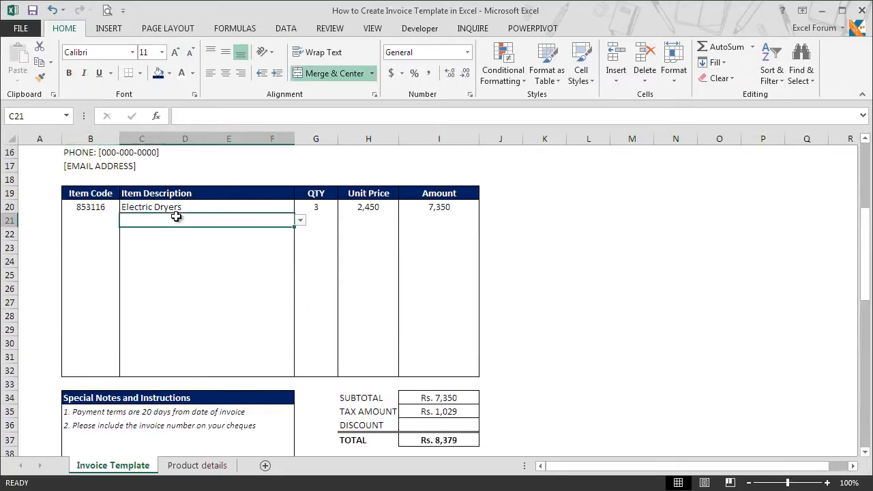
click(300, 220)
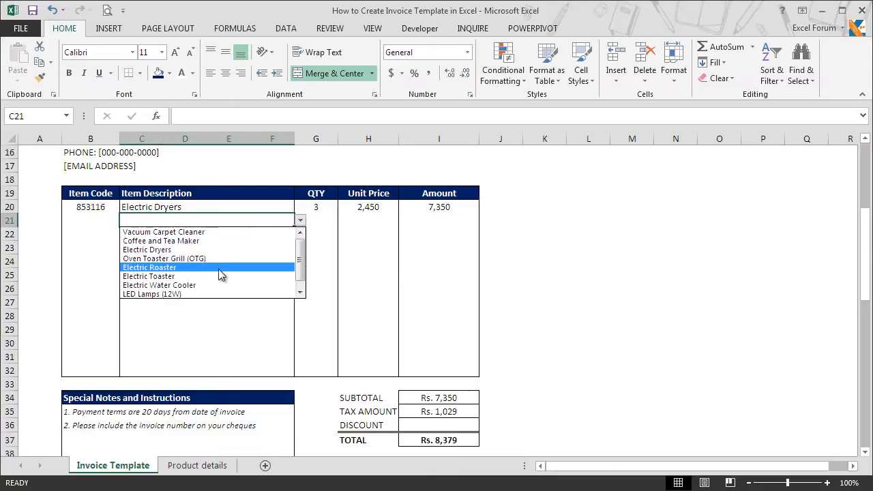
click(213, 285)
click(234, 231)
click(300, 233)
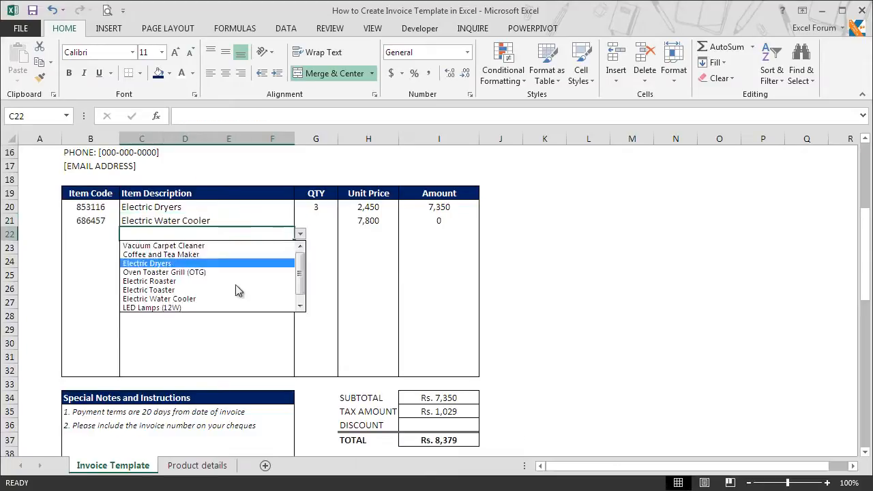
click(228, 308)
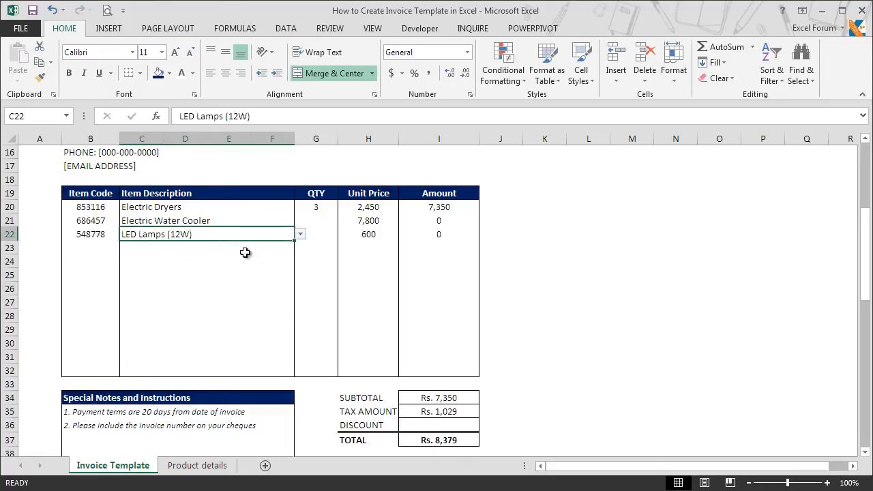
click(246, 253)
click(300, 247)
click(242, 268)
Enter the quantities 2, 1 and 7 in cells G21 to G23 for the added items
click(315, 222)
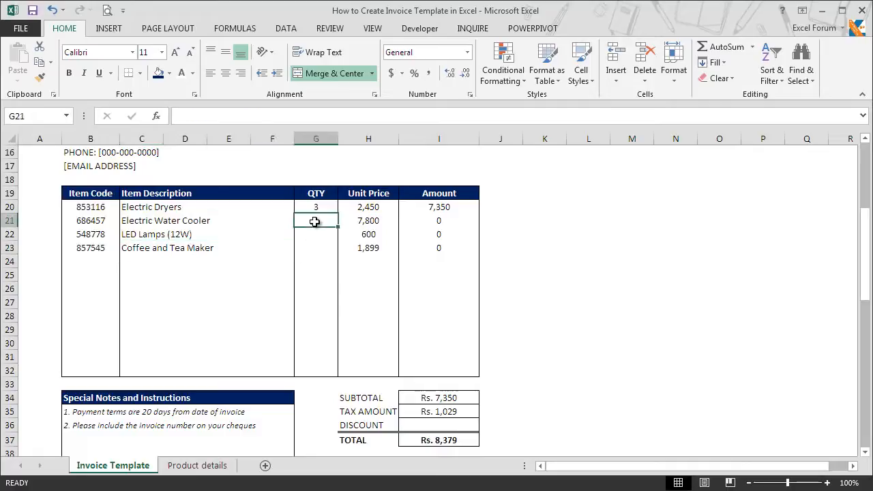
text(2)
key(Return)
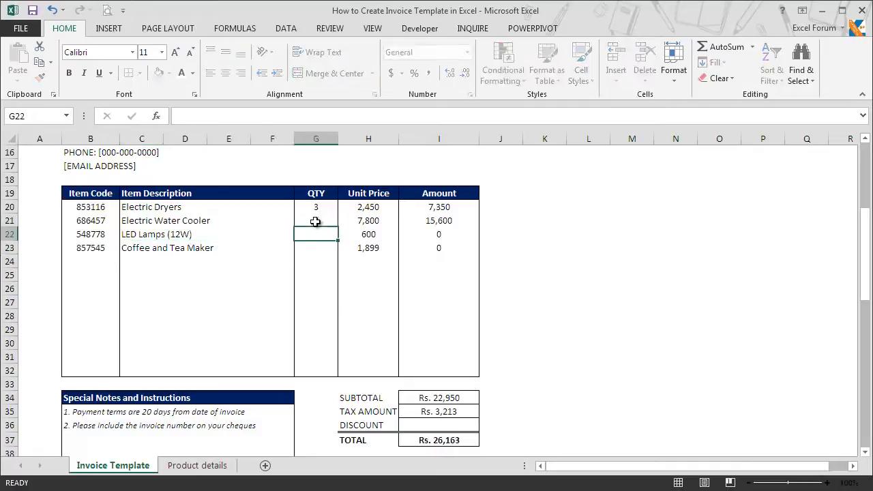
text(1)
key(Return)
text(7)
key(Return)
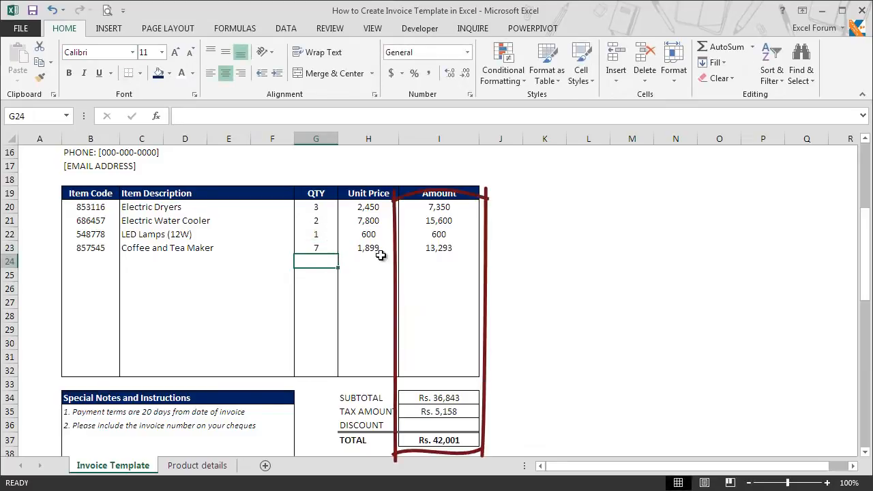
Enter a discount of 2000 in cell I36
click(433, 424)
text(2000)
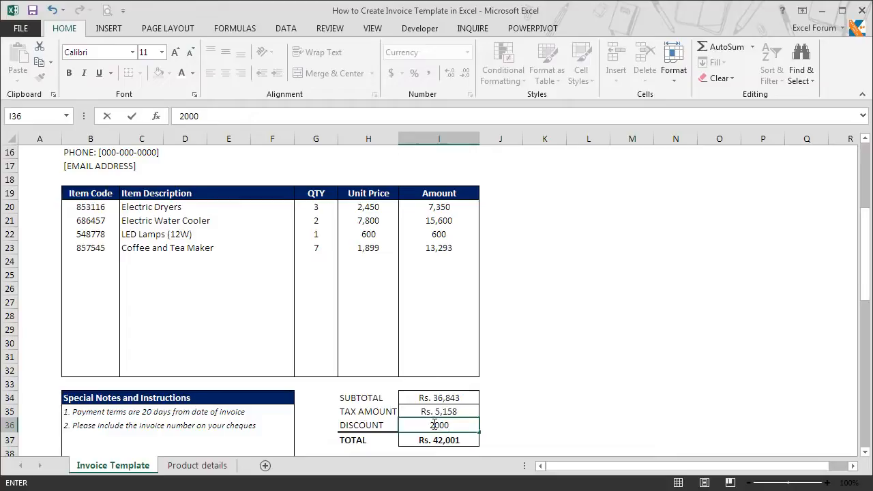
key(Return)
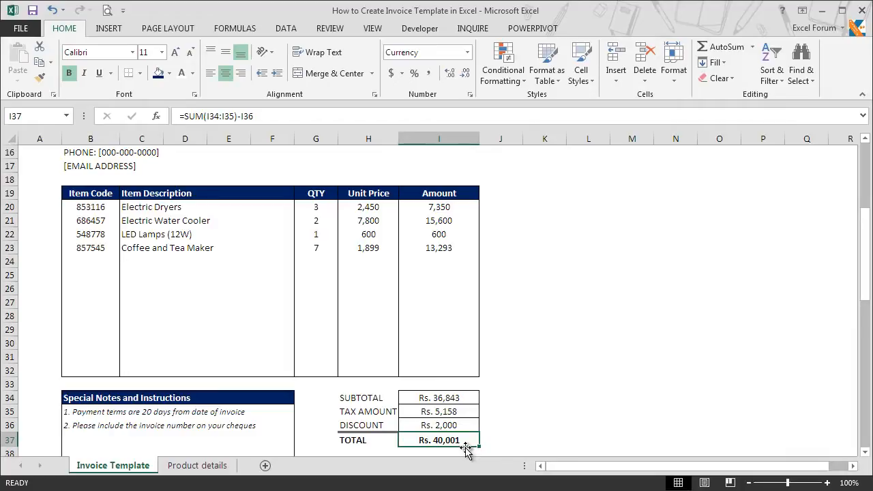
Look over the filled-in invoice from its header to the totals and check its print preview
drag(863, 263, 864, 207)
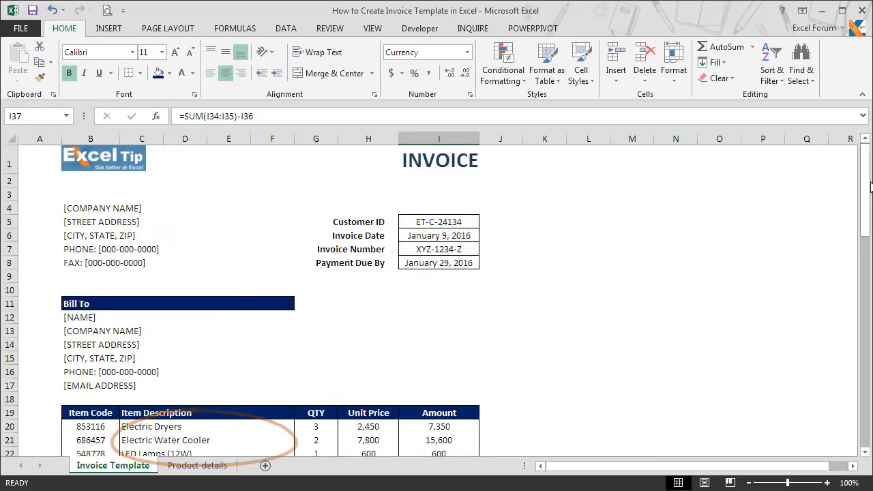
drag(868, 188, 868, 238)
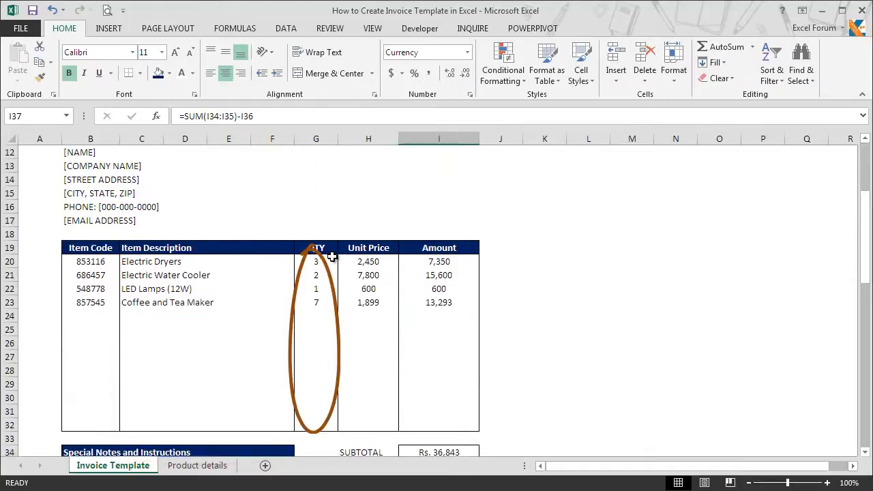
drag(864, 201, 864, 258)
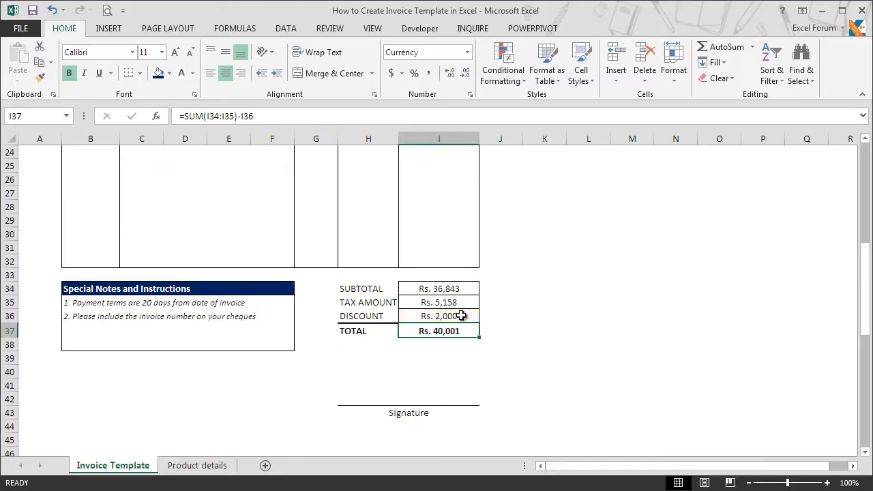
click(108, 8)
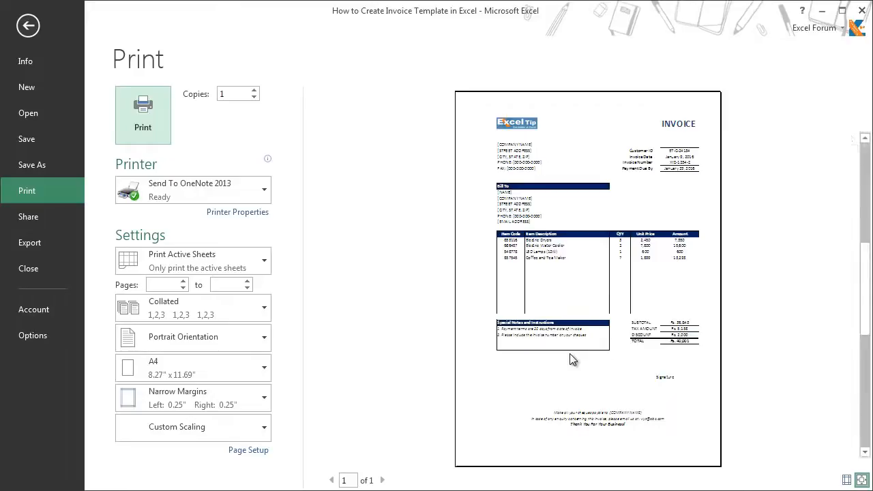
key(Escape)
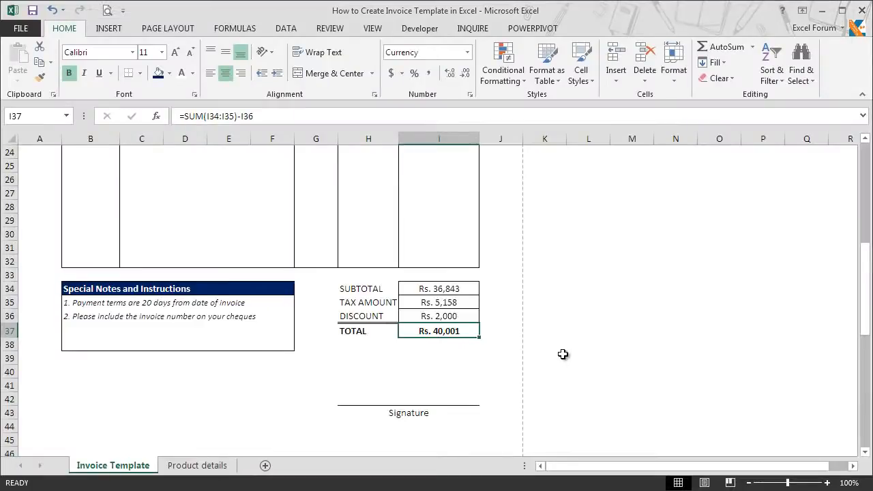
Save the invoice as a PDF named How to Create Invoice Template in Excel in the PDF folder
click(17, 34)
click(38, 165)
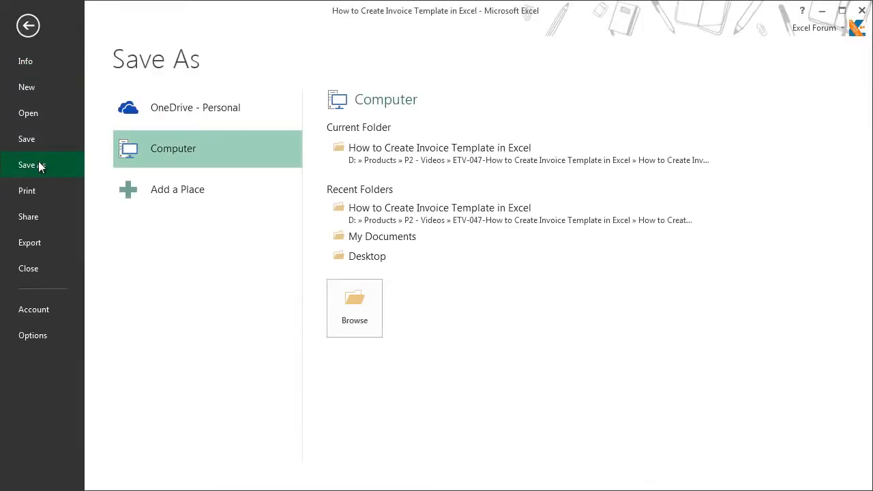
click(361, 315)
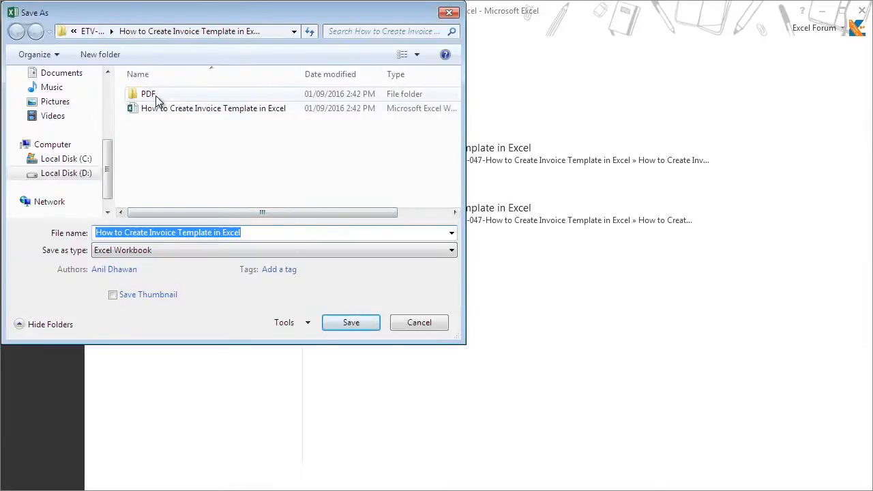
double_click(156, 98)
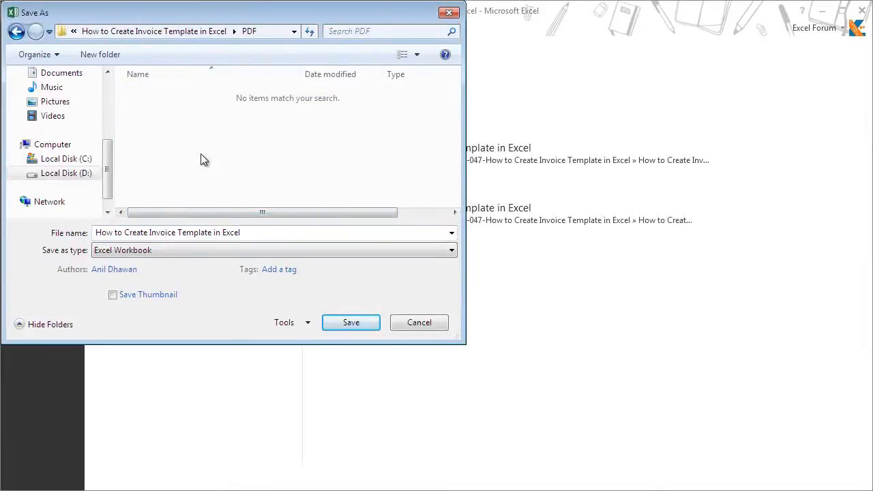
click(118, 253)
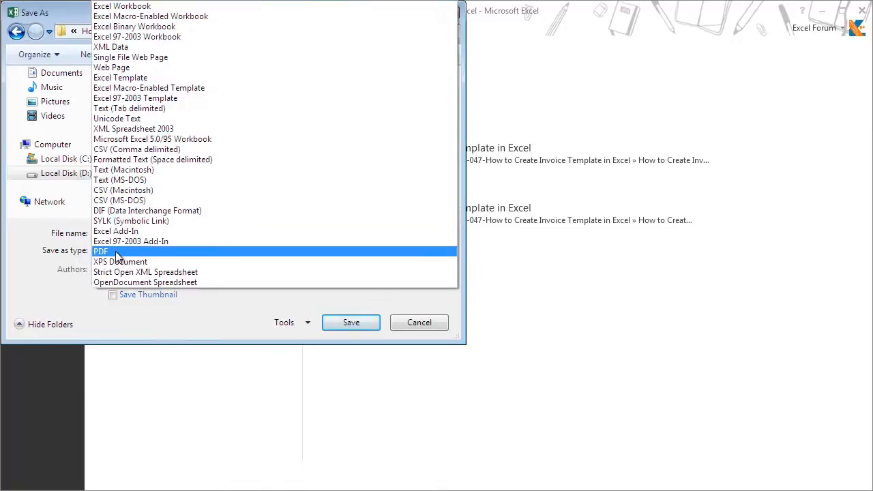
click(117, 252)
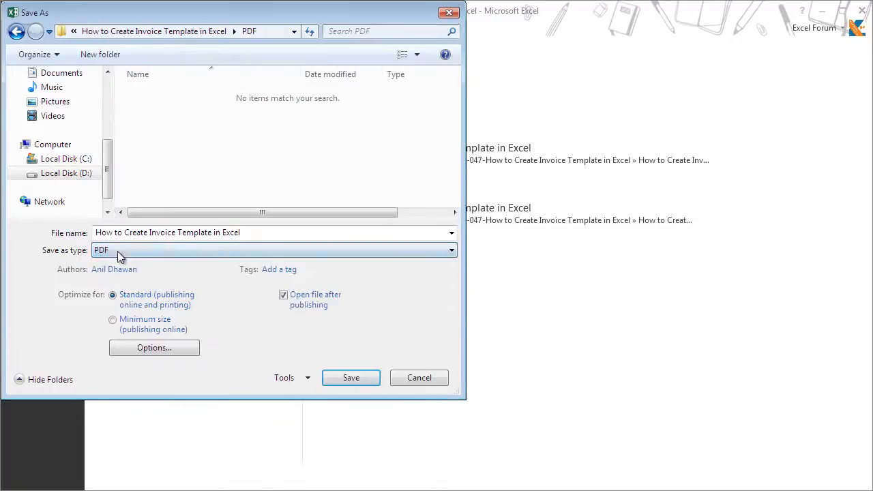
click(351, 379)
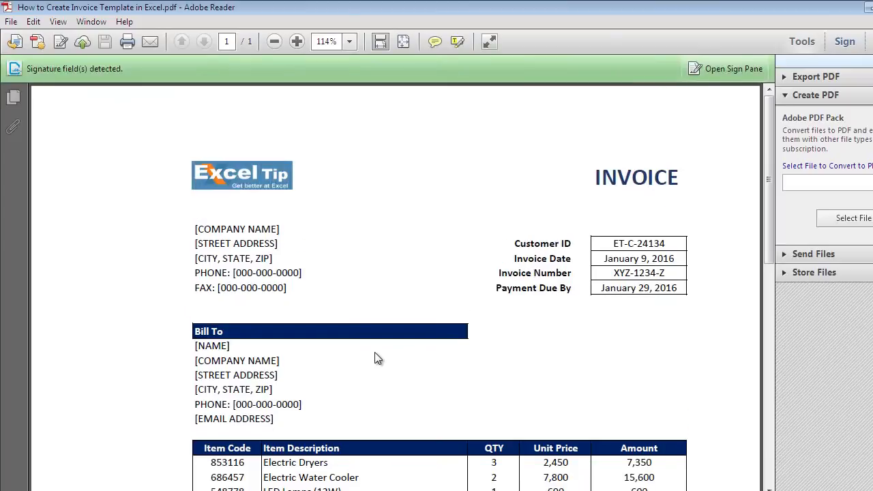
Look through the published invoice PDF in Adobe Reader and return to the invoice sheet in Excel
scroll(767, 167, down, 2)
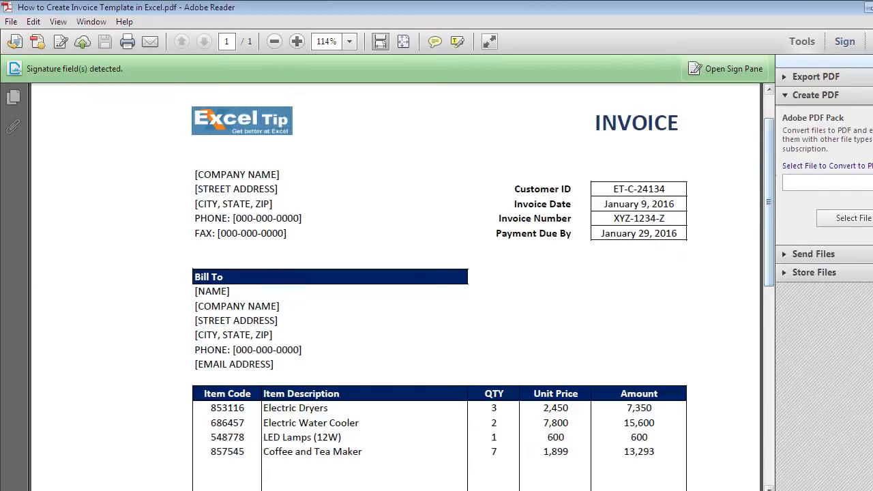
click(868, 8)
click(314, 368)
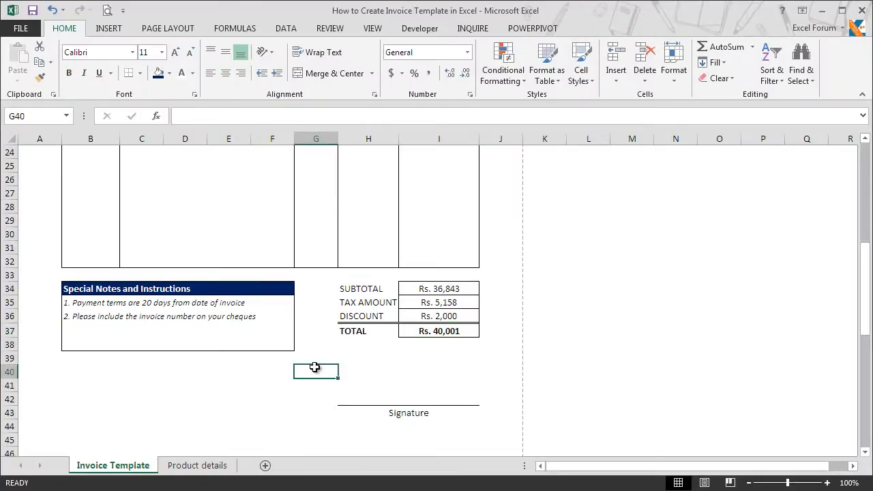